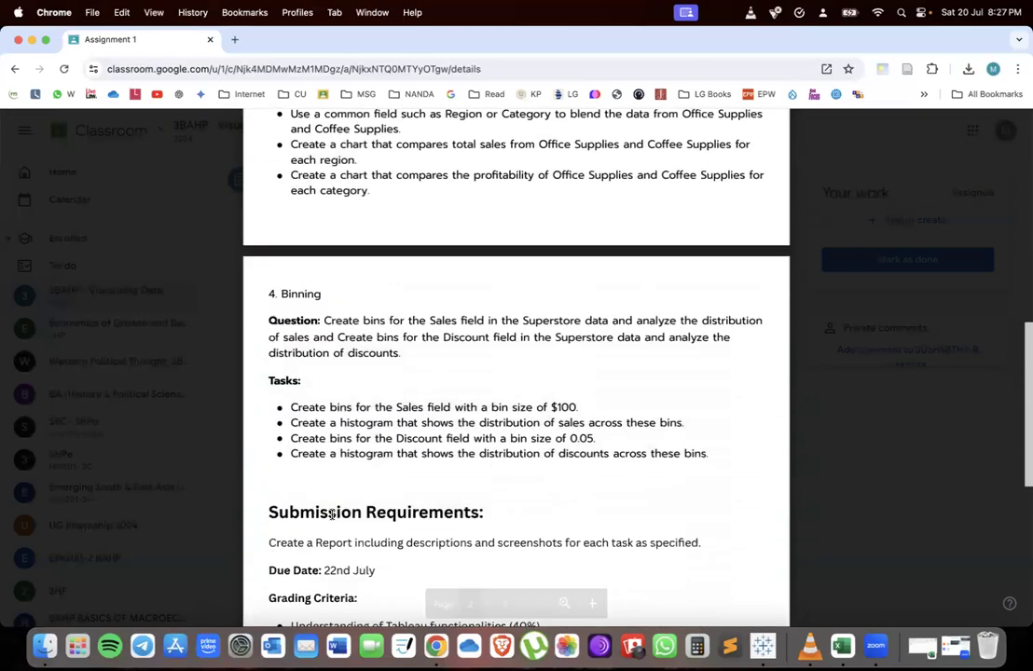
pyautogui.scroll(-7, 331, 515)
# Connect to the Excel workbook P1 - SuperStoresUS 2015 from the Datasets folder
pyautogui.hotkey('ctrl', 'Up')
pyautogui.click(346, 521)
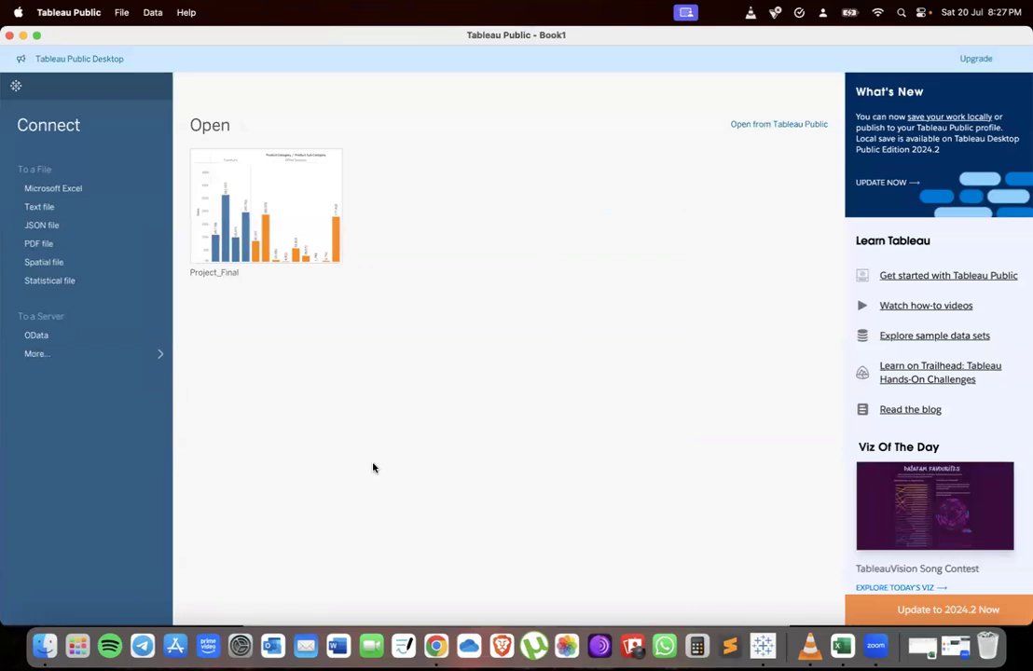
pyautogui.click(55, 191)
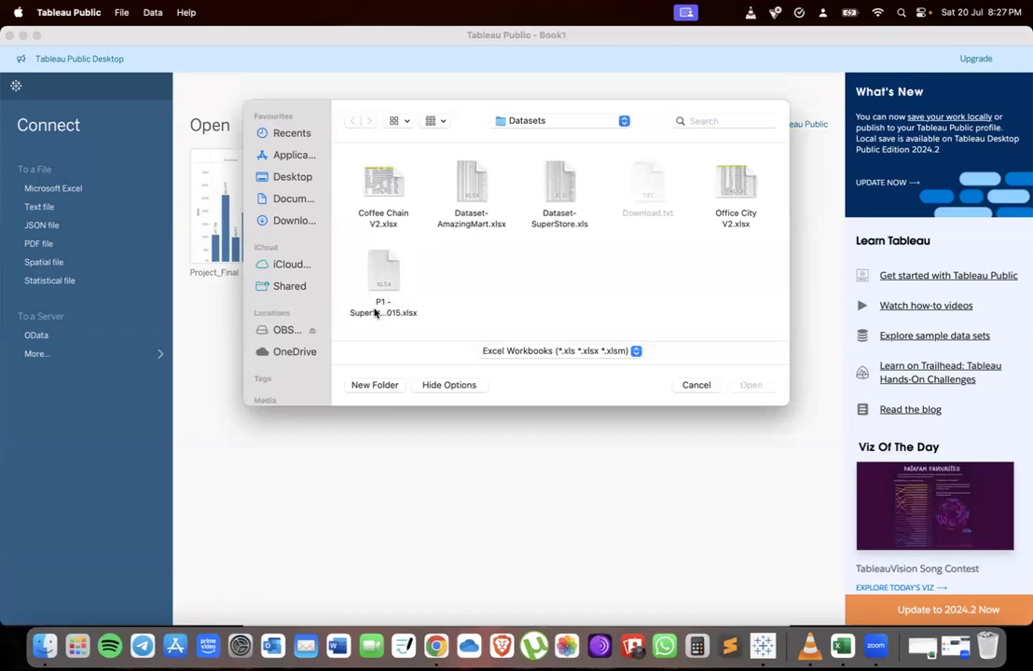
pyautogui.click(388, 280)
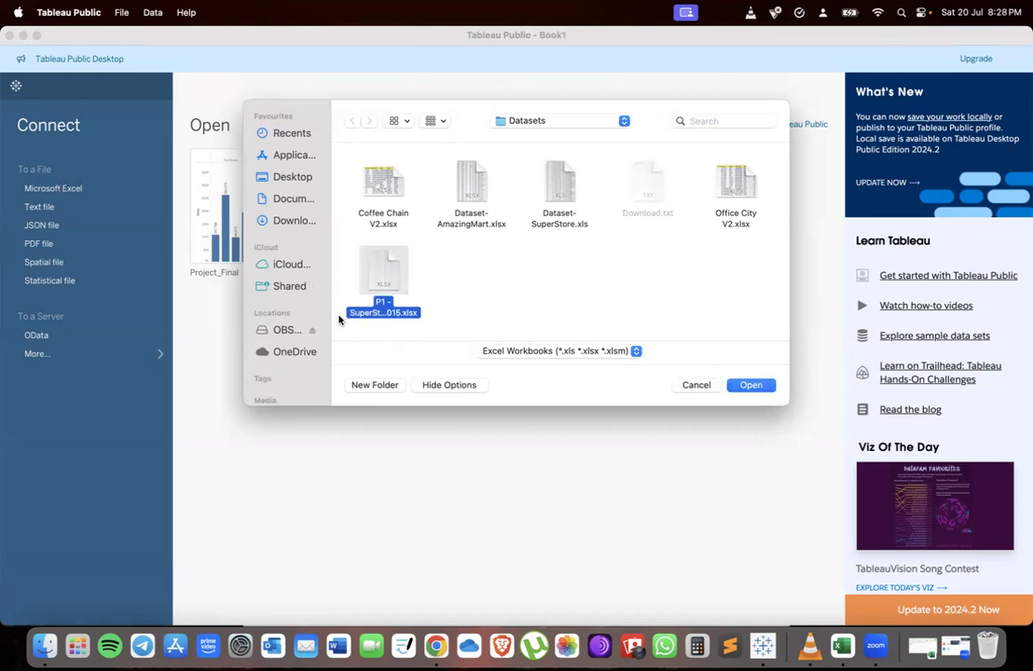
pyautogui.click(755, 385)
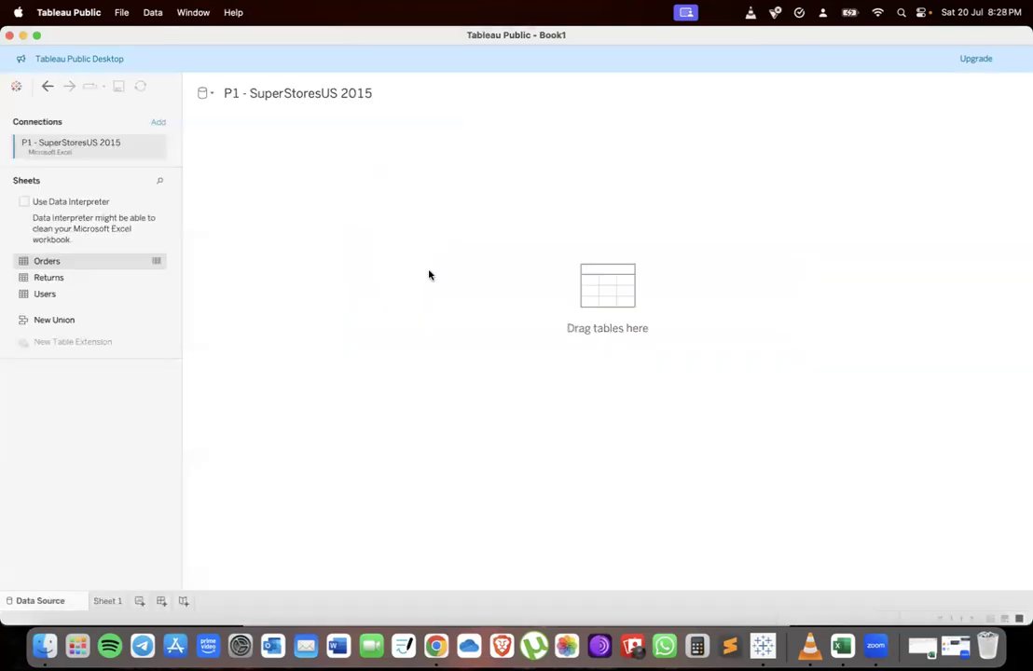
# Read the hierarchy task in the assignment document in the browser
pyautogui.hotkey('ctrl', 'Up')
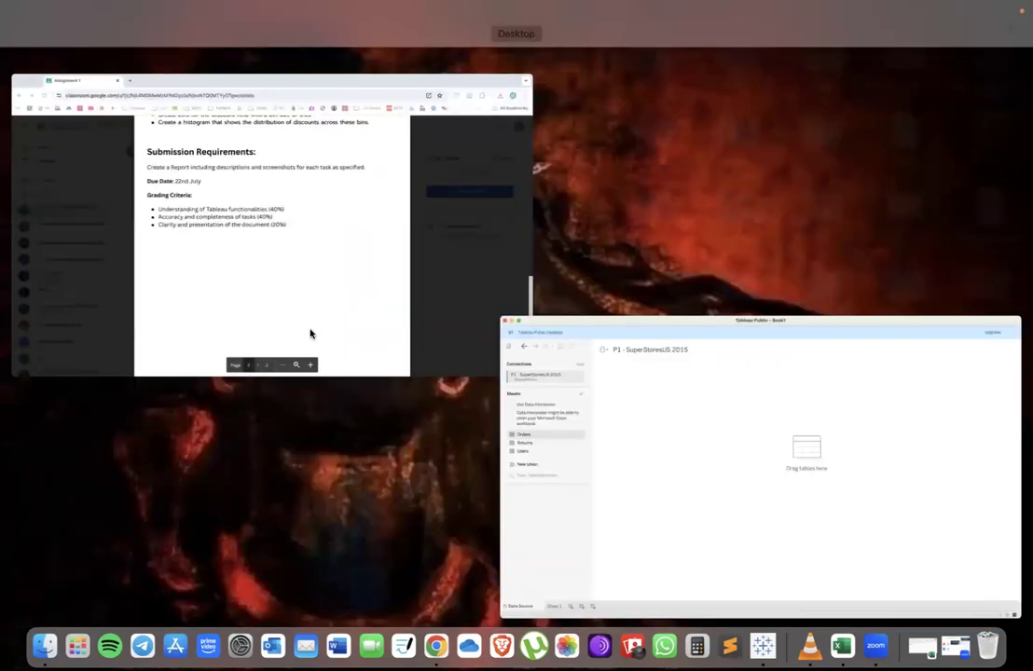
pyautogui.click(309, 330)
pyautogui.scroll(10, 419, 289)
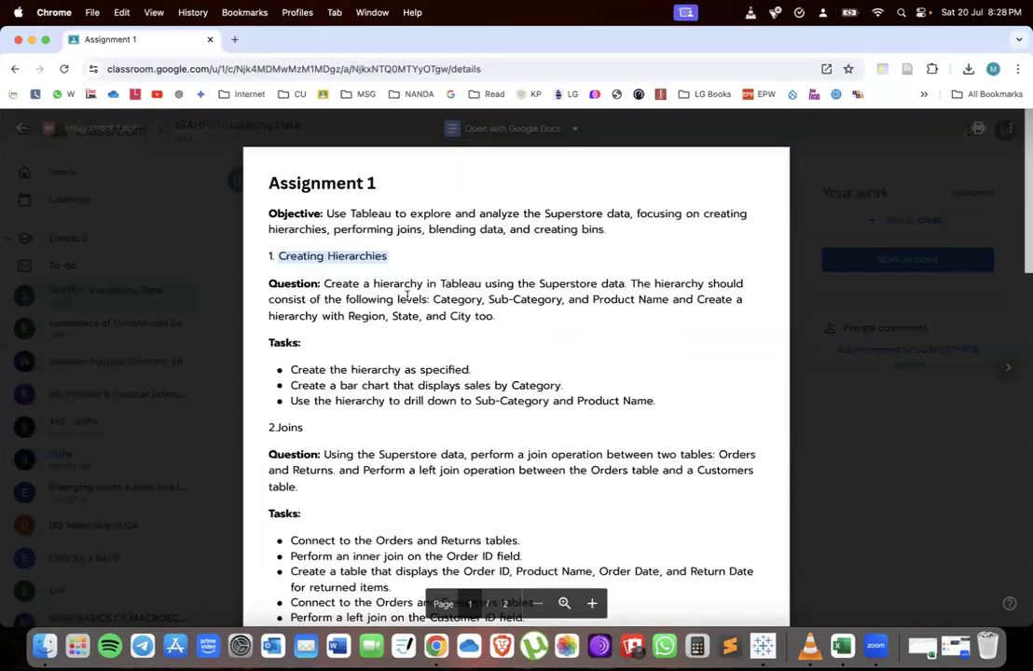
pyautogui.moveTo(324, 283); pyautogui.dragTo(561, 292)
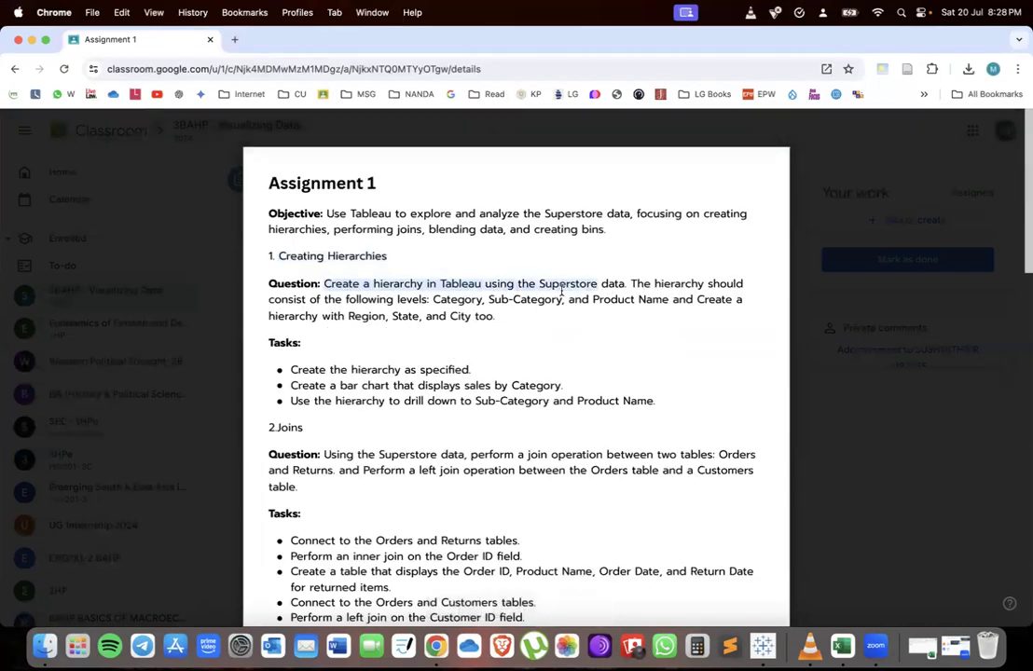
pyautogui.hotkey('ctrl', 'Up')
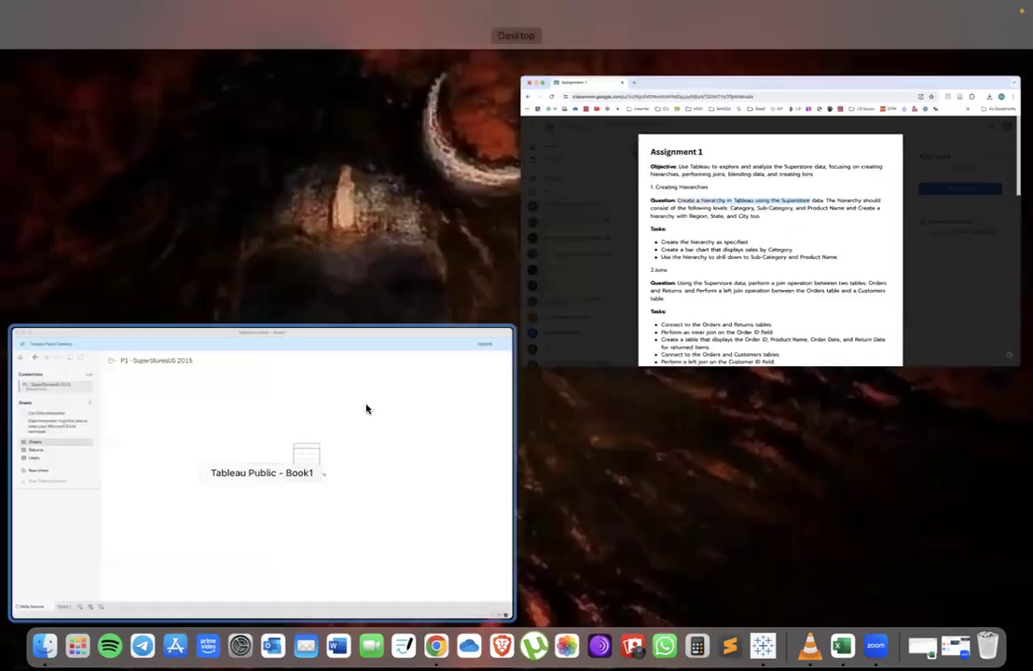
# Add the Orders table to the data source canvas and open Sheet 1
pyautogui.click(364, 408)
pyautogui.click(248, 95)
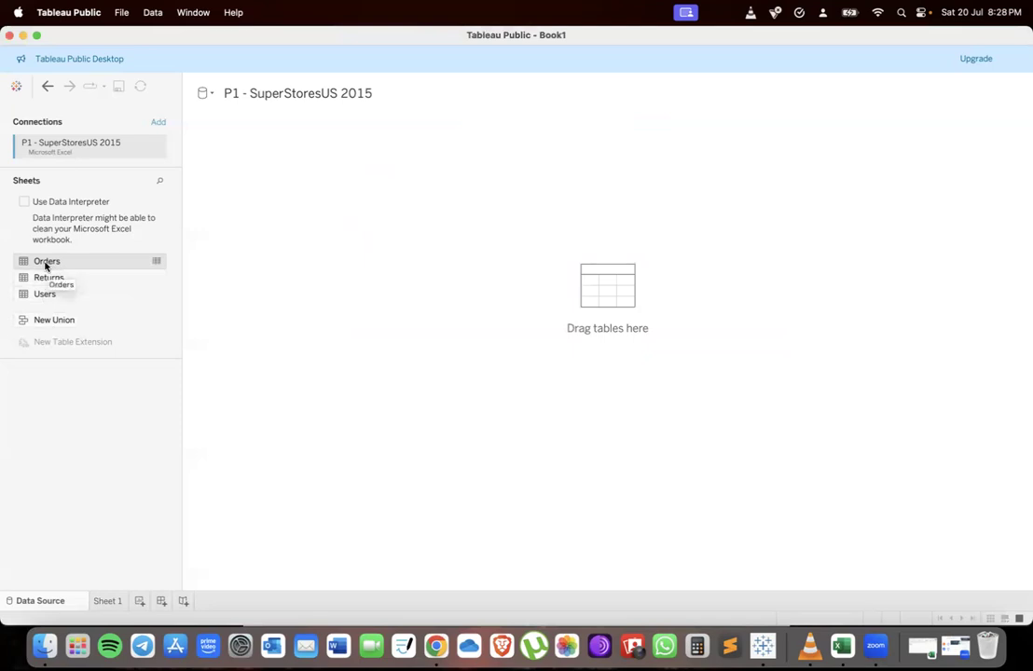
pyautogui.moveTo(47, 264); pyautogui.dragTo(331, 224)
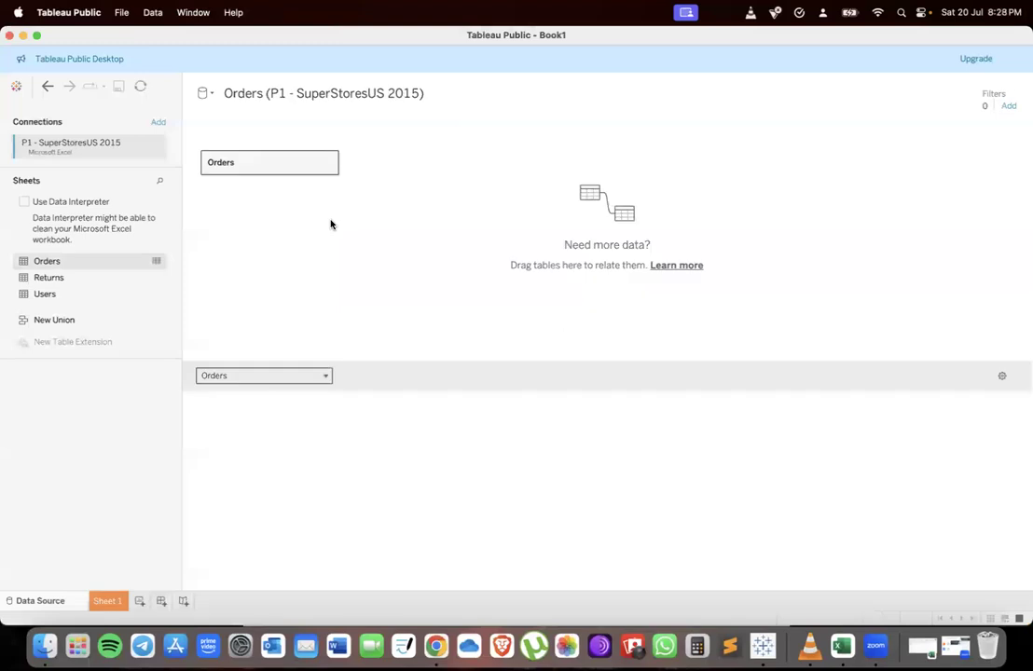
pyautogui.click(107, 599)
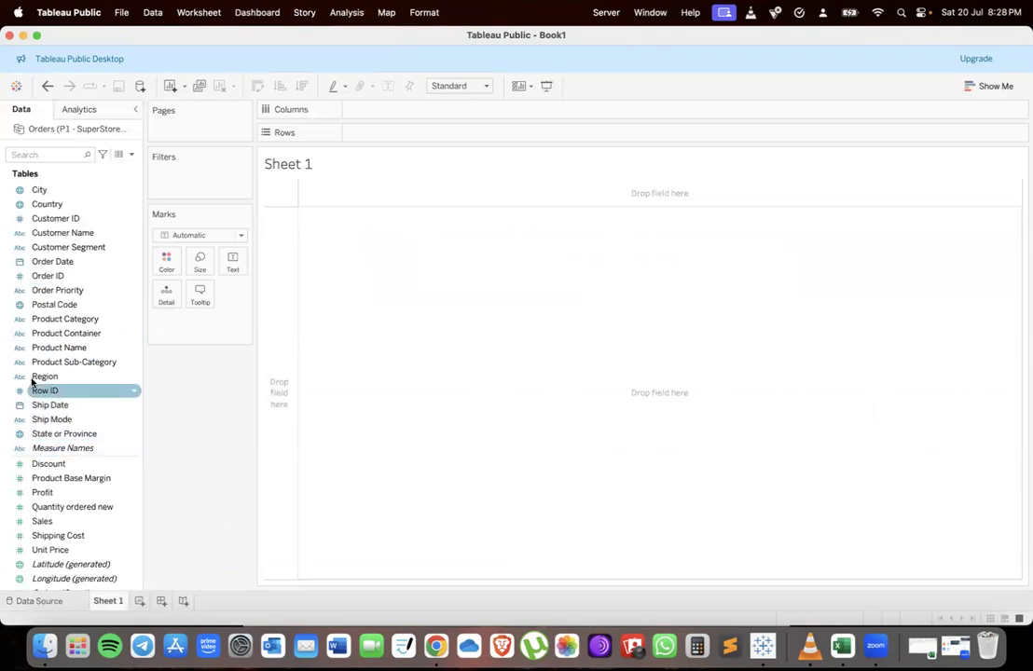
# Check the required hierarchy levels in the assignment document
pyautogui.click(55, 362)
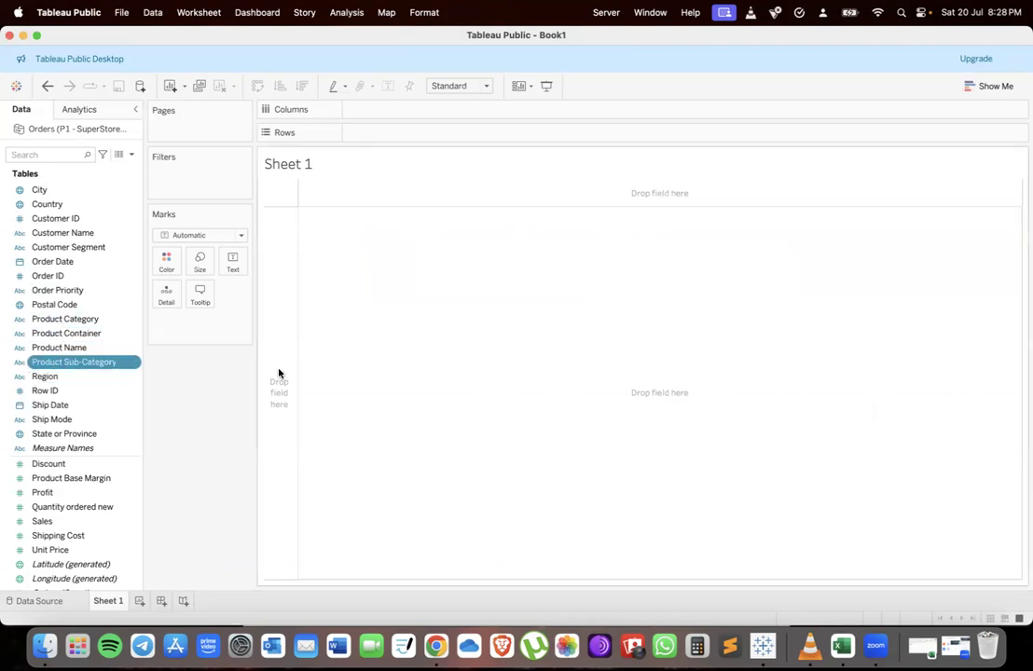
pyautogui.hotkey('ctrl', 'Up')
pyautogui.click(364, 261)
pyautogui.click(483, 300)
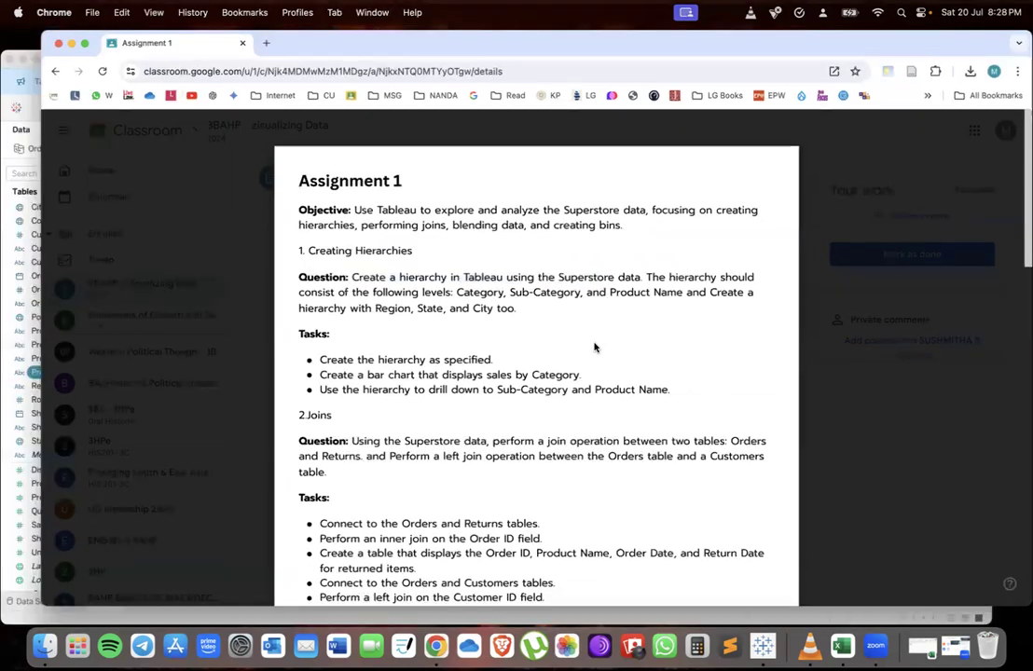
pyautogui.hotkey('ctrl', 'Up')
pyautogui.click(291, 461)
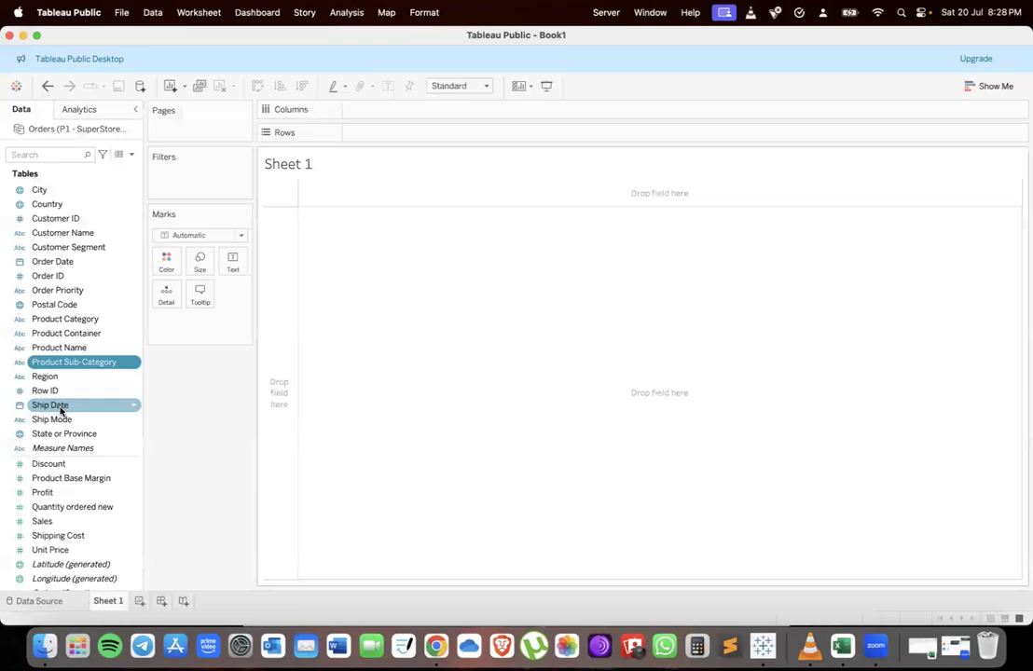
# Create a hierarchy from Product Category, Product Name and Product Sub-Category named Product Category
pyautogui.click(51, 366)
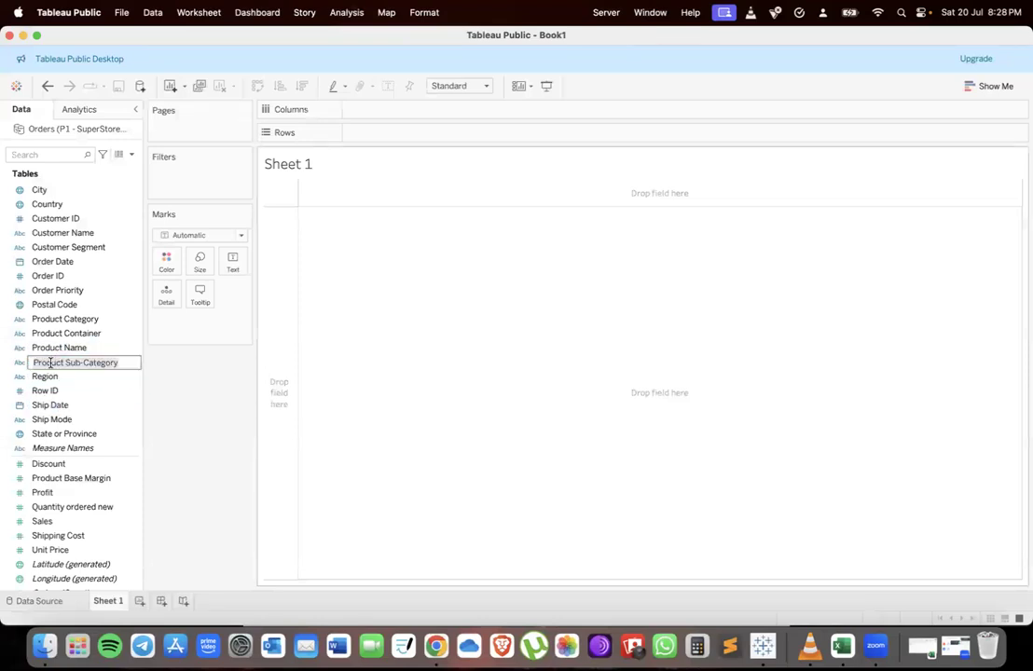
pyautogui.press('Escape')
pyautogui.click(112, 361)
pyautogui.press('Escape')
pyautogui.keyDown('shift'); pyautogui.click(108, 347); pyautogui.keyUp('shift')
pyautogui.moveTo(66, 357); pyautogui.dragTo(70, 325)
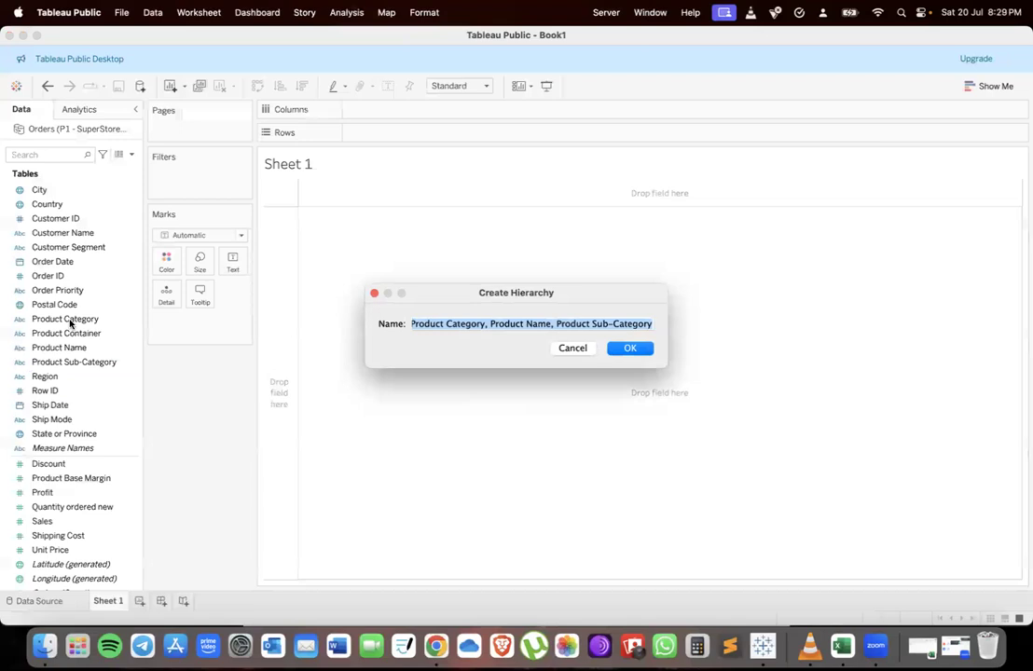
pyautogui.moveTo(485, 323); pyautogui.dragTo(673, 329)
pyautogui.press('BackSpace')
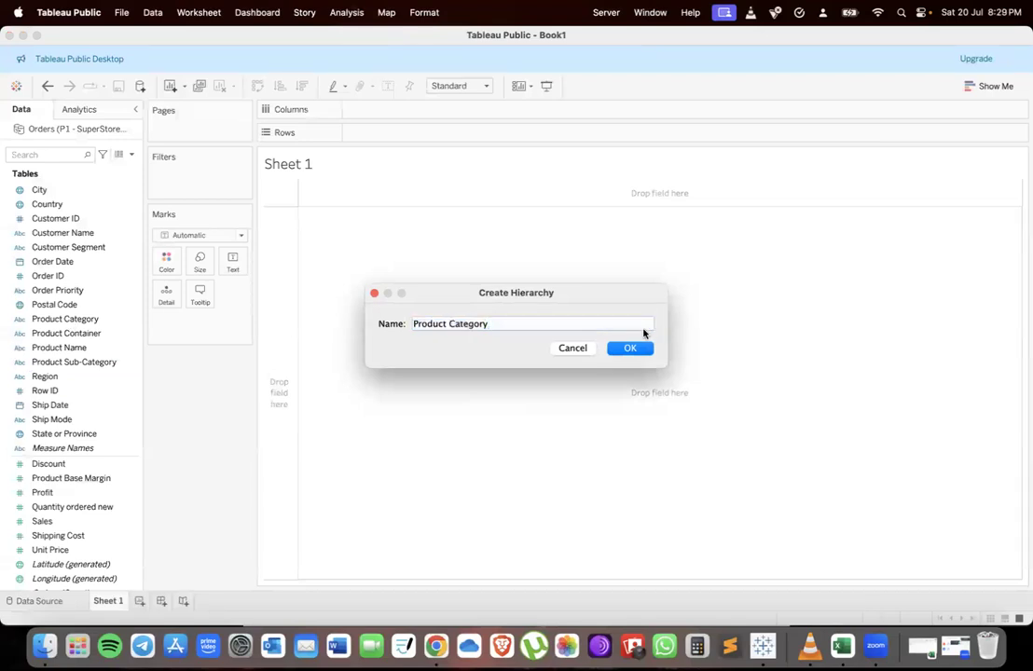
pyautogui.click(628, 348)
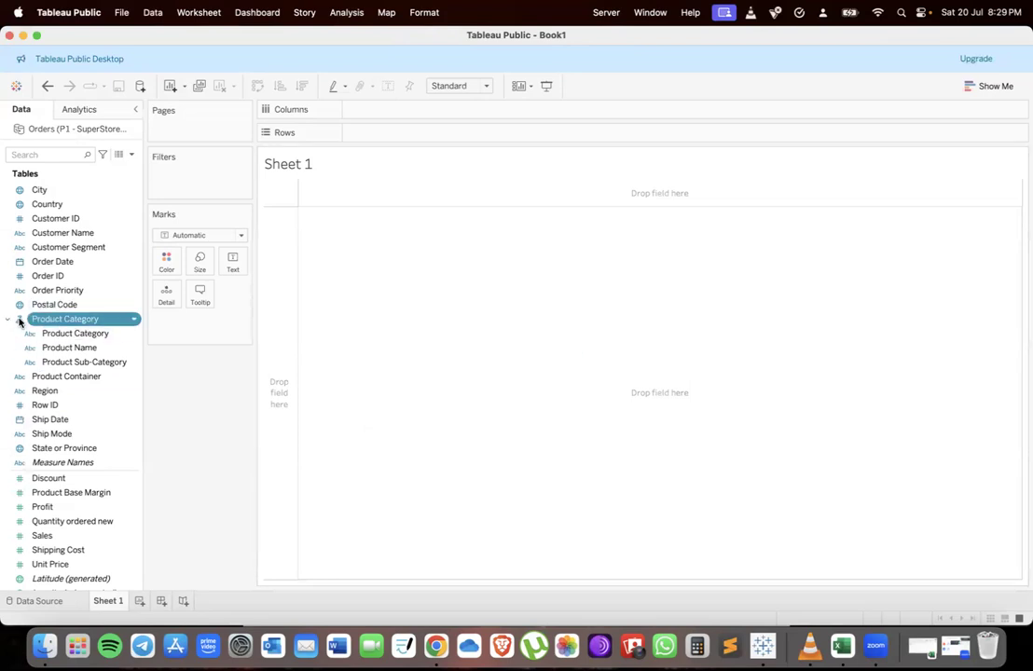
# Place the Product Category hierarchy on Rows and drill down through all its levels
pyautogui.moveTo(19, 321); pyautogui.dragTo(404, 133)
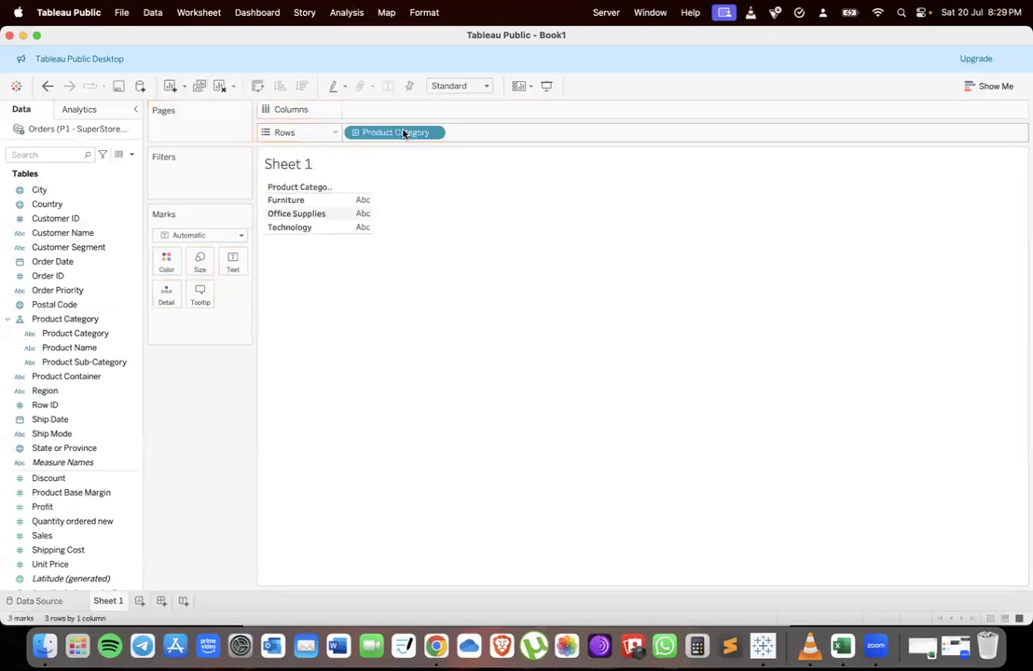
pyautogui.click(354, 133)
pyautogui.click(456, 132)
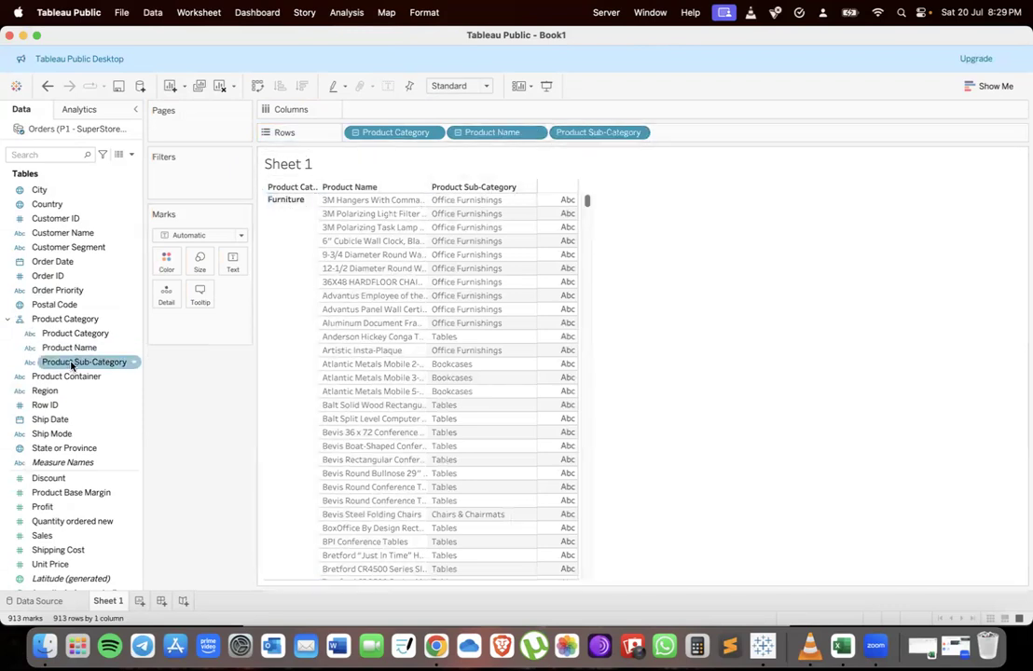
# Move Product Sub-Category above Product Name in the hierarchy and drill down again on Rows
pyautogui.moveTo(72, 366)
pyautogui.mouseDown()
pyautogui.moveTo(44, 346)
pyautogui.moveTo(61, 350)
pyautogui.mouseUp()
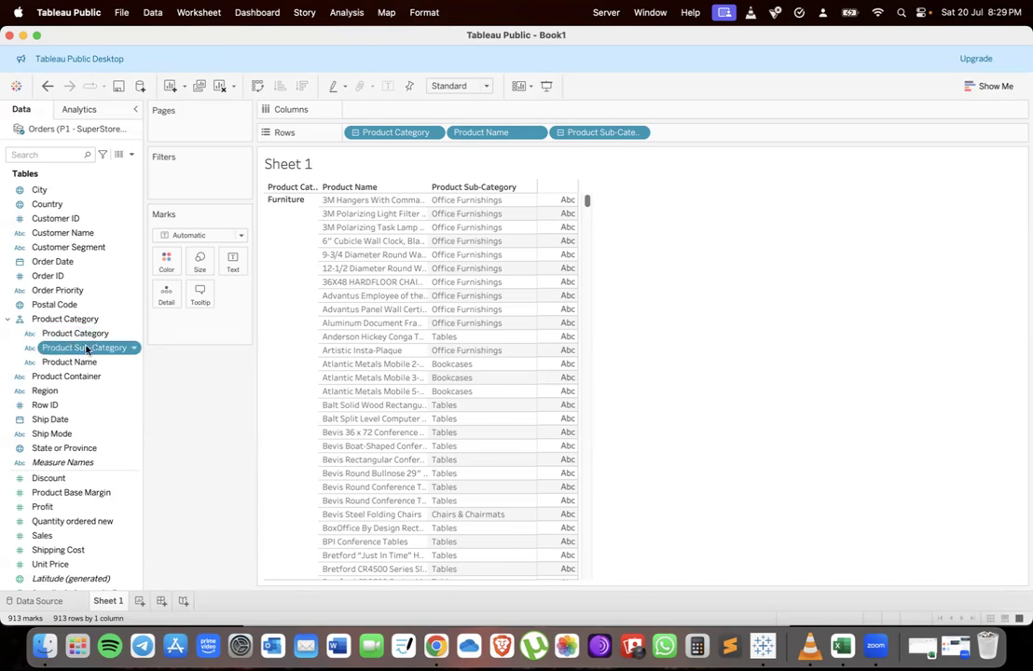
pyautogui.click(295, 187)
pyautogui.click(355, 133)
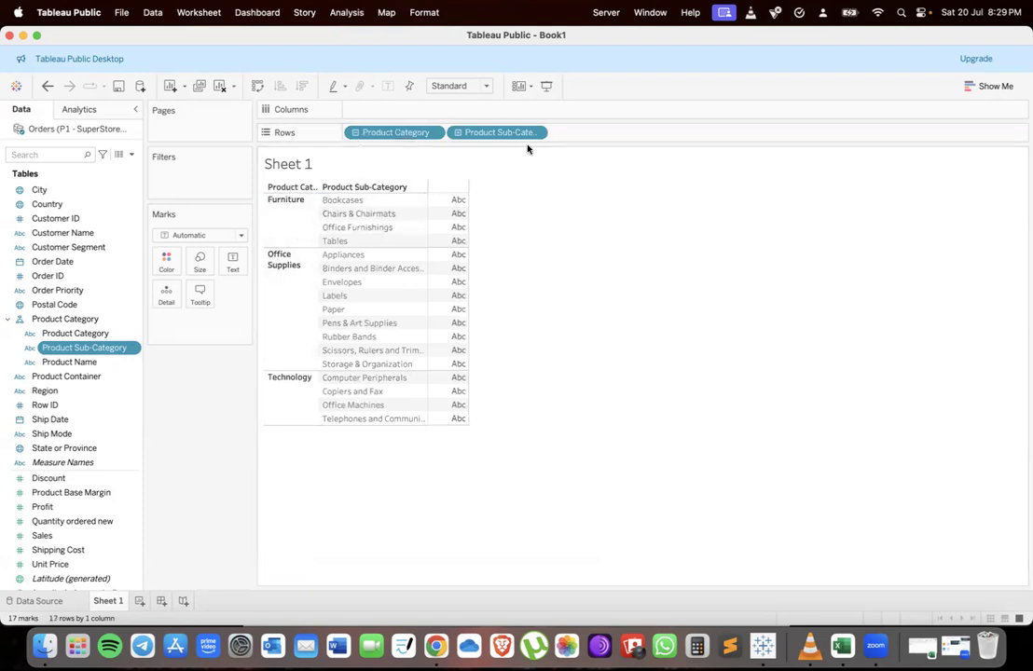
pyautogui.click(457, 132)
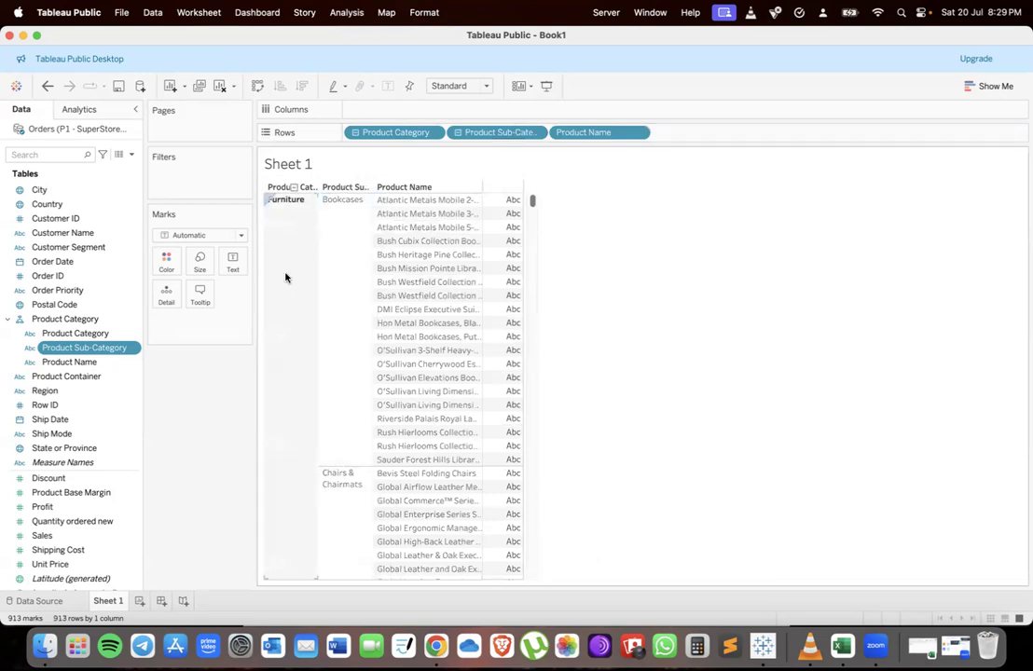
# Read the Region, State and City hierarchy task in the assignment document
pyautogui.hotkey('ctrl', 'Up')
pyautogui.click(346, 333)
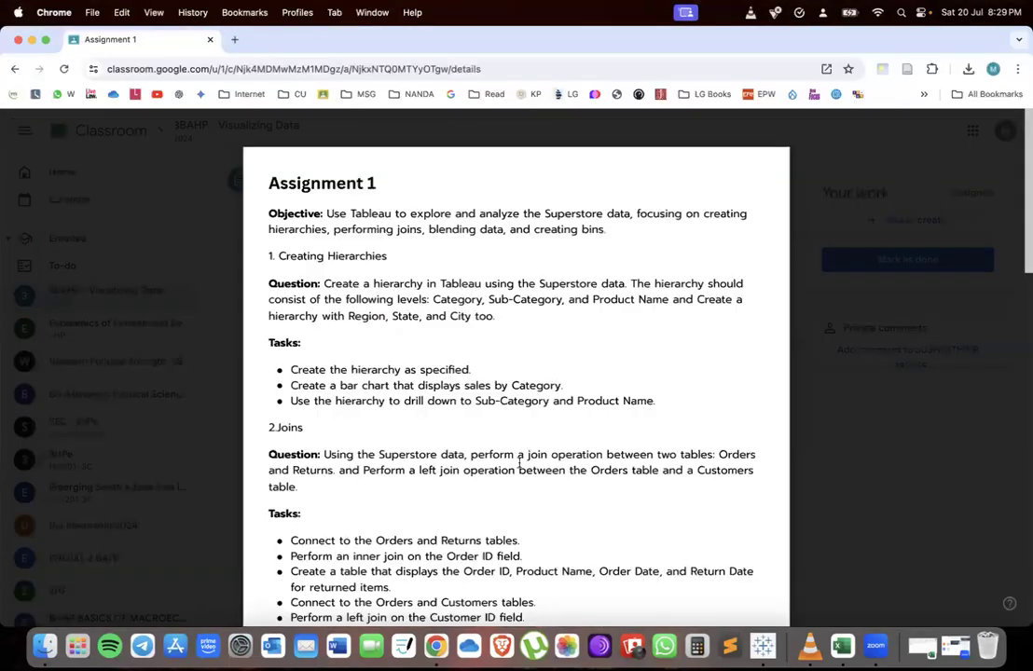
pyautogui.scroll(-1, 549, 326)
pyautogui.moveTo(270, 296); pyautogui.dragTo(495, 297)
pyautogui.hotkey('ctrl', 'Up')
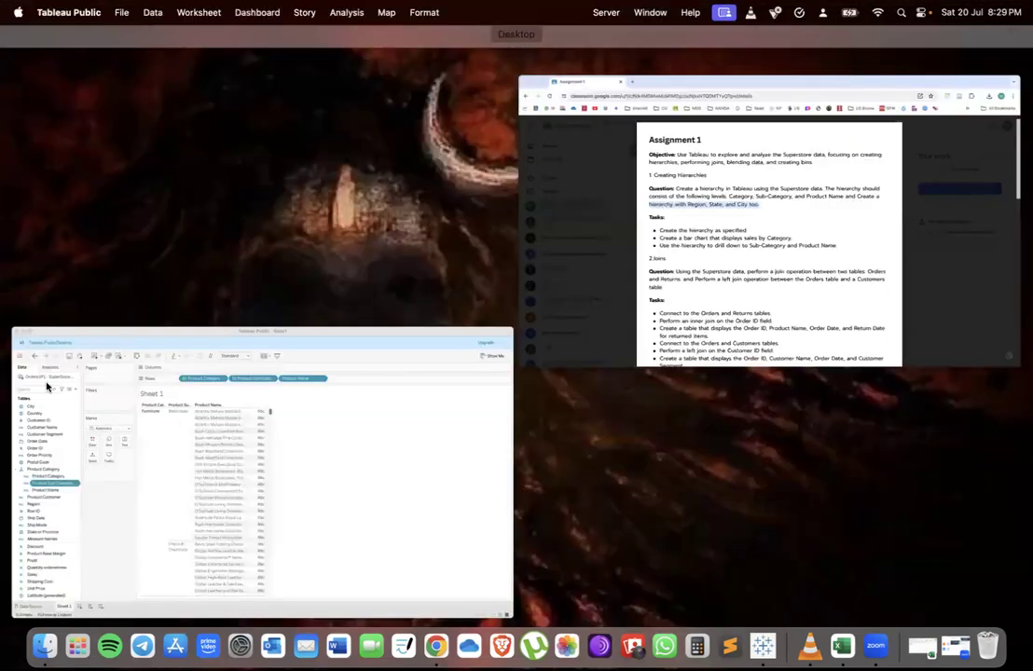
# Create a hierarchy from Region, City and State or Province named Region
pyautogui.click(210, 415)
pyautogui.click(51, 393)
pyautogui.moveTo(51, 396); pyautogui.dragTo(62, 322)
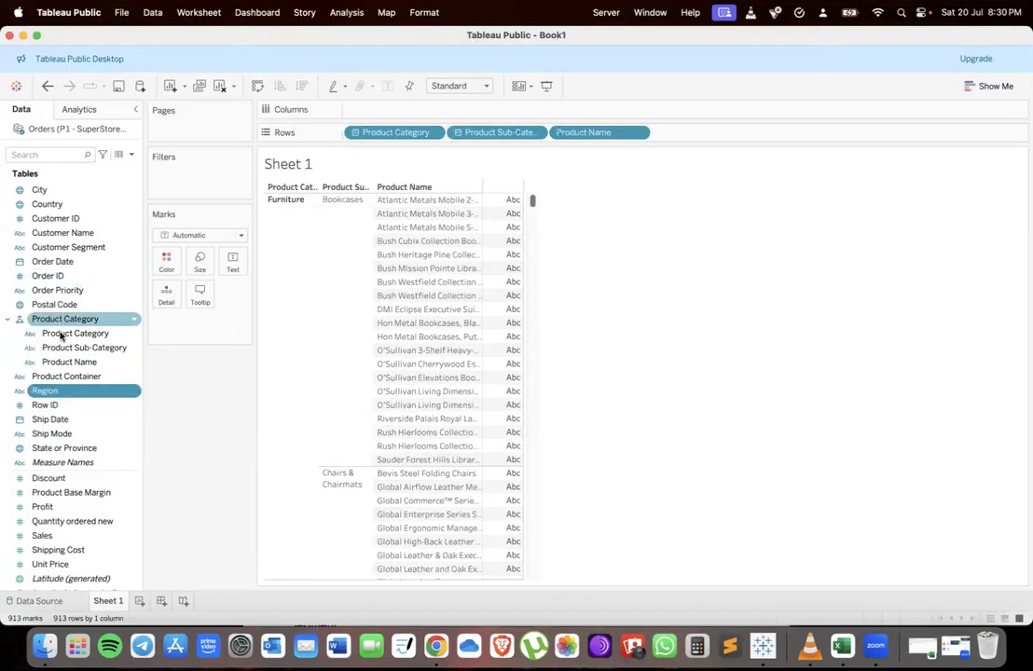
pyautogui.click(51, 450)
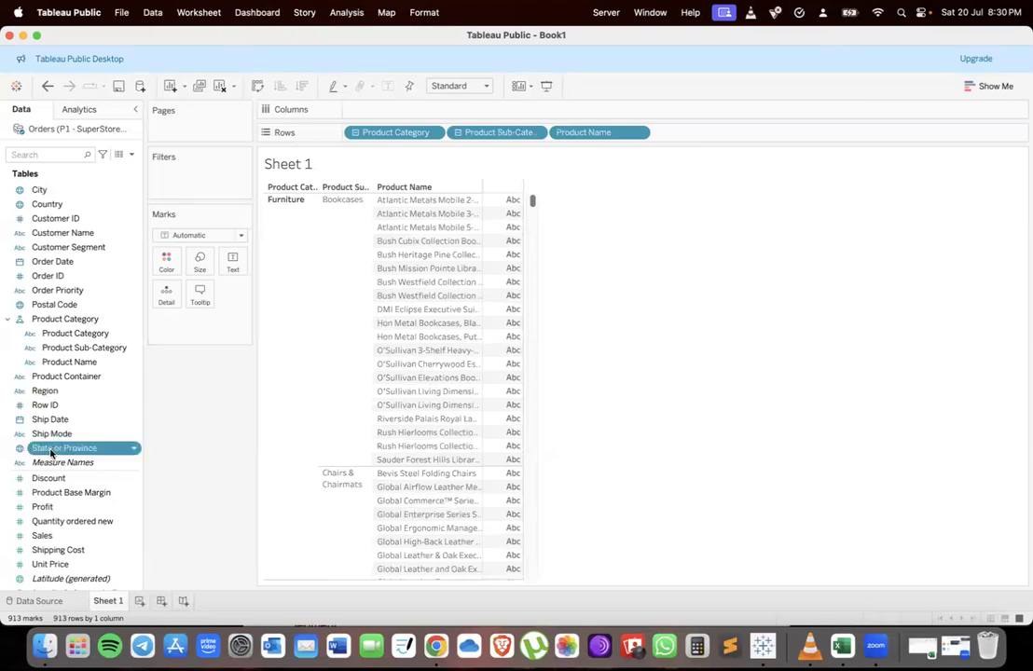
pyautogui.keyDown('super'); pyautogui.click(42, 190); pyautogui.keyUp('super')
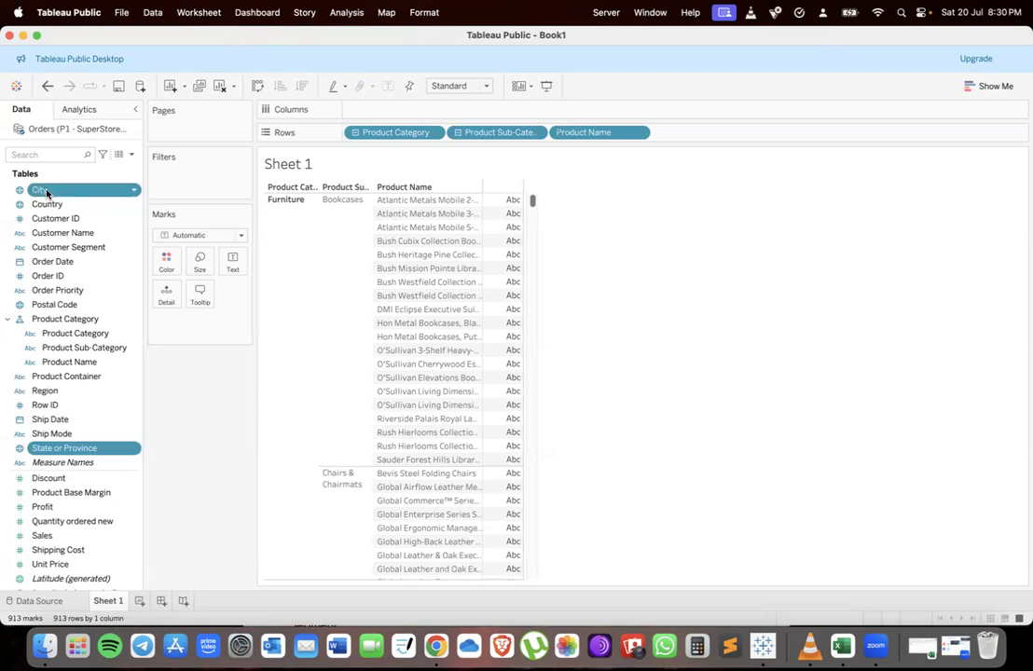
pyautogui.moveTo(46, 193); pyautogui.dragTo(50, 392)
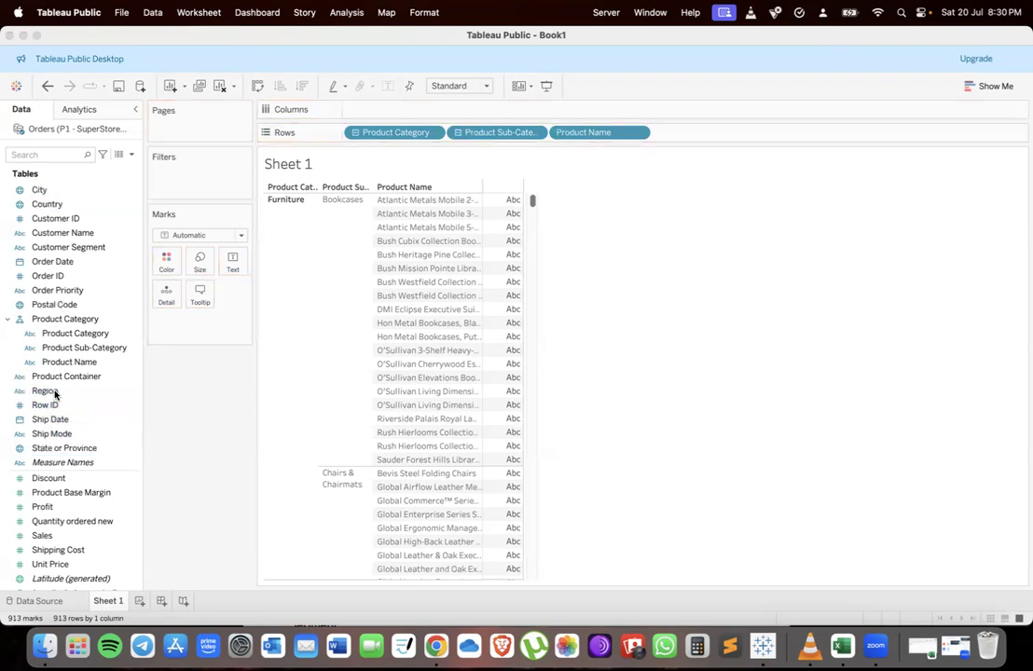
pyautogui.moveTo(443, 325); pyautogui.dragTo(558, 325)
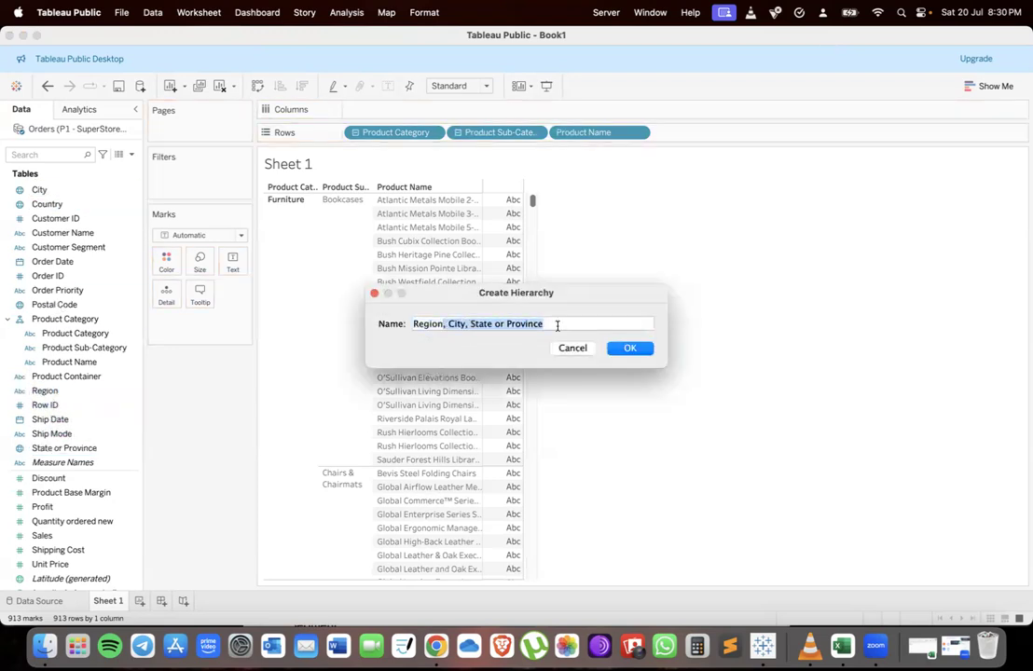
pyautogui.press('BackSpace')
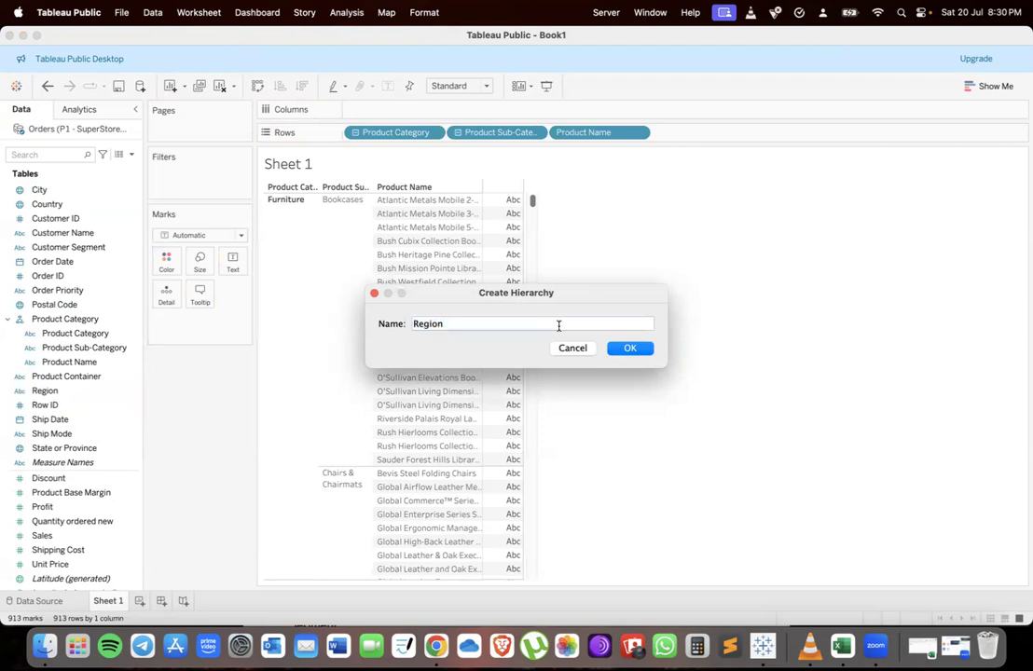
pyautogui.press('Return')
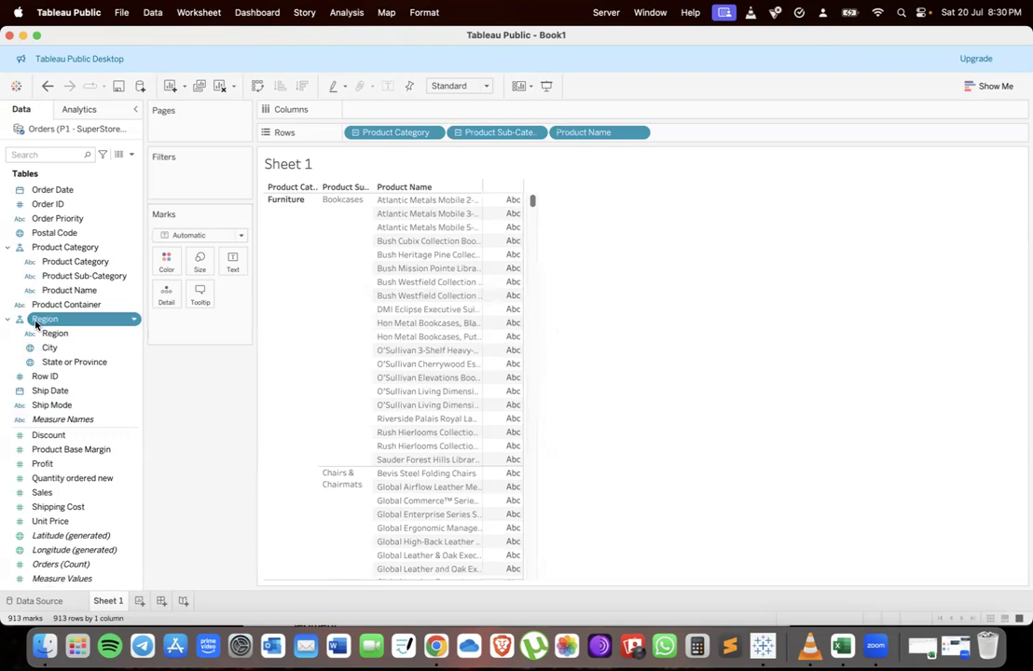
# Replace the Product Category hierarchy on Rows with the Region hierarchy and drill down to State or Province
pyautogui.click(355, 132)
pyautogui.moveTo(56, 319); pyautogui.dragTo(494, 136)
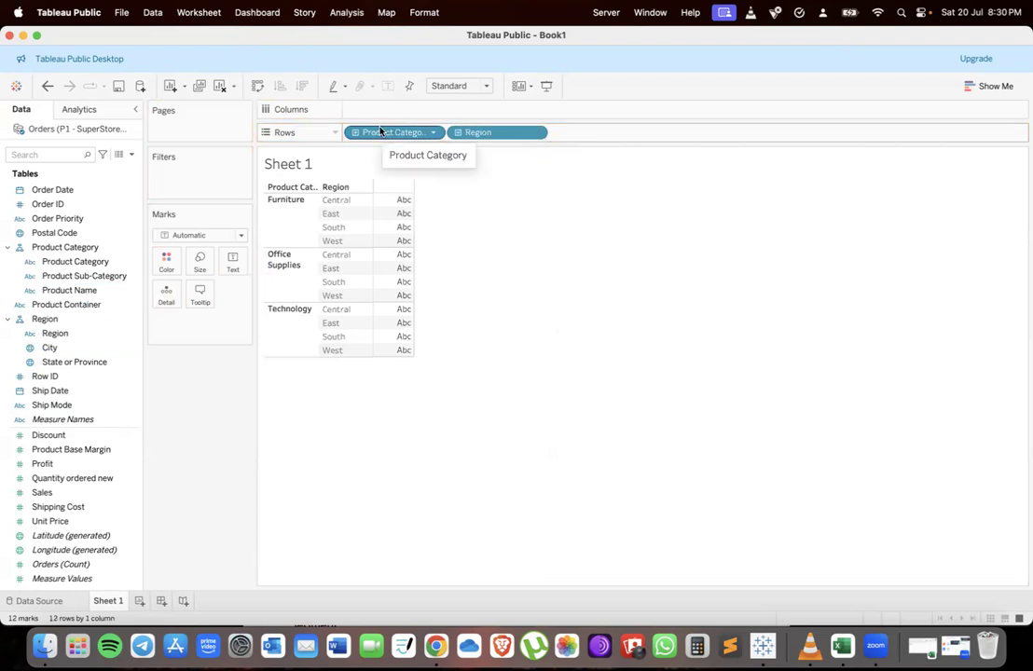
pyautogui.moveTo(380, 132); pyautogui.dragTo(211, 361)
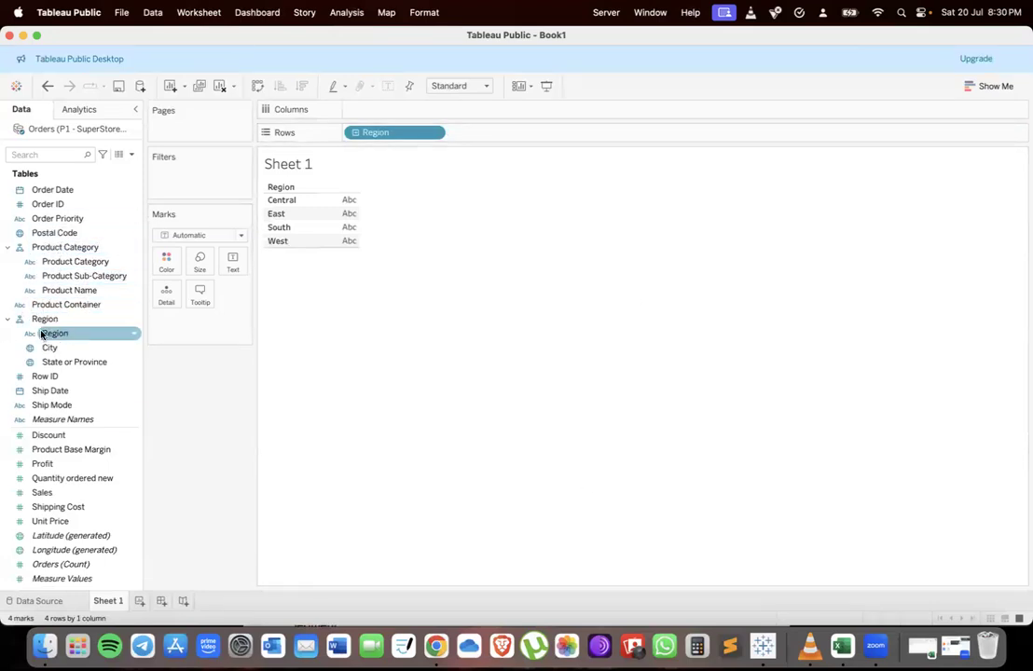
pyautogui.moveTo(48, 363); pyautogui.dragTo(431, 132)
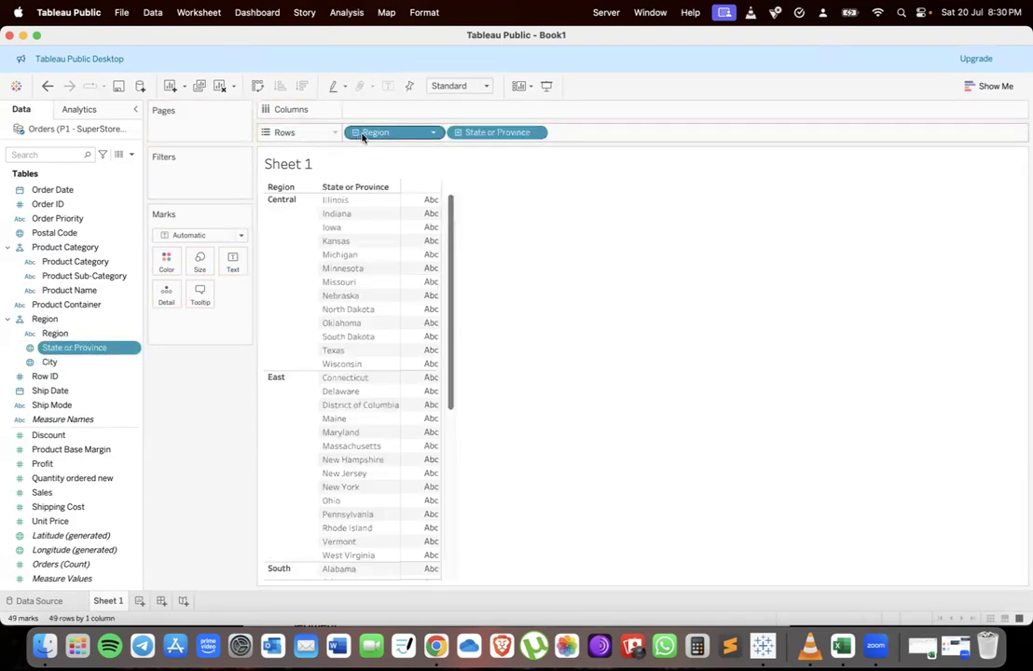
# Drill down the Region hierarchy on Rows from State or Province to City
pyautogui.click(458, 132)
# Switch to the assignment and highlight the task asking for a bar chart of sales by Category
pyautogui.hotkey('ctrl', 'Up')
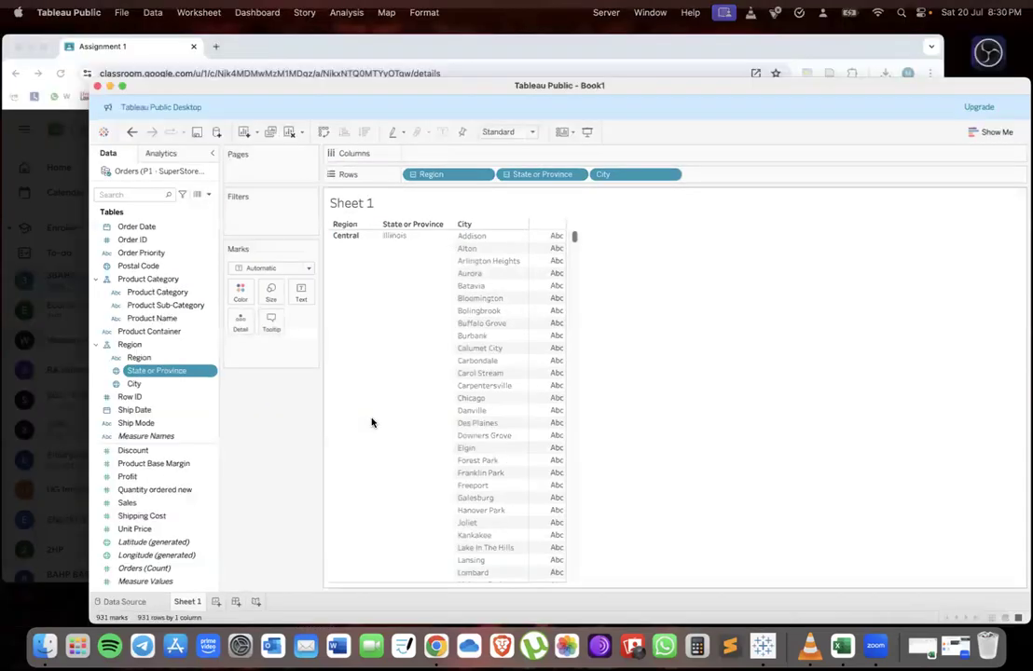
pyautogui.click(369, 309)
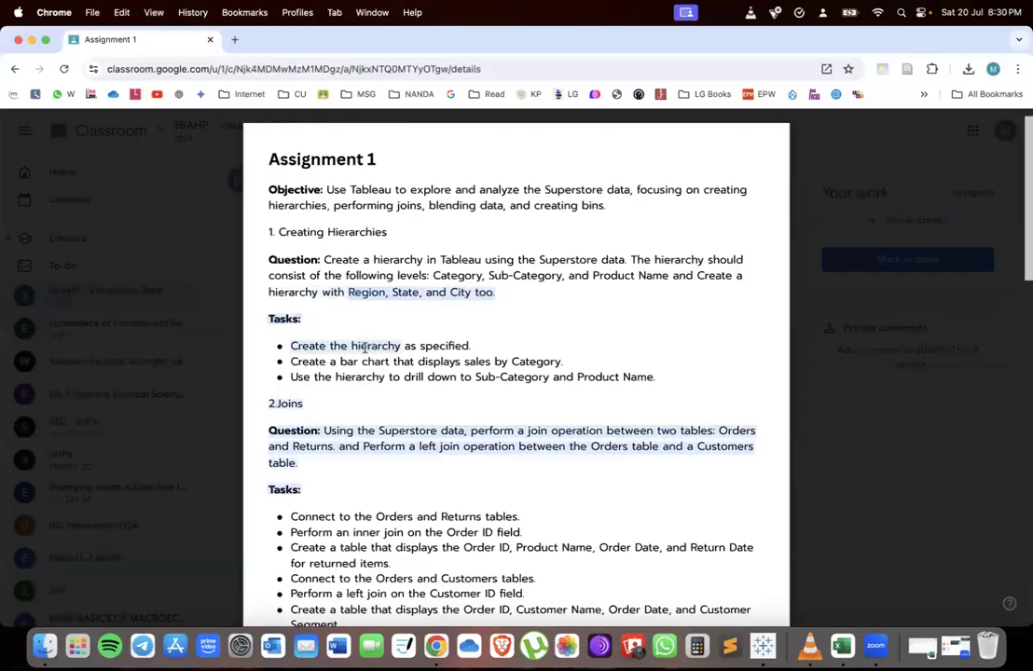
pyautogui.moveTo(341, 362); pyautogui.dragTo(516, 361)
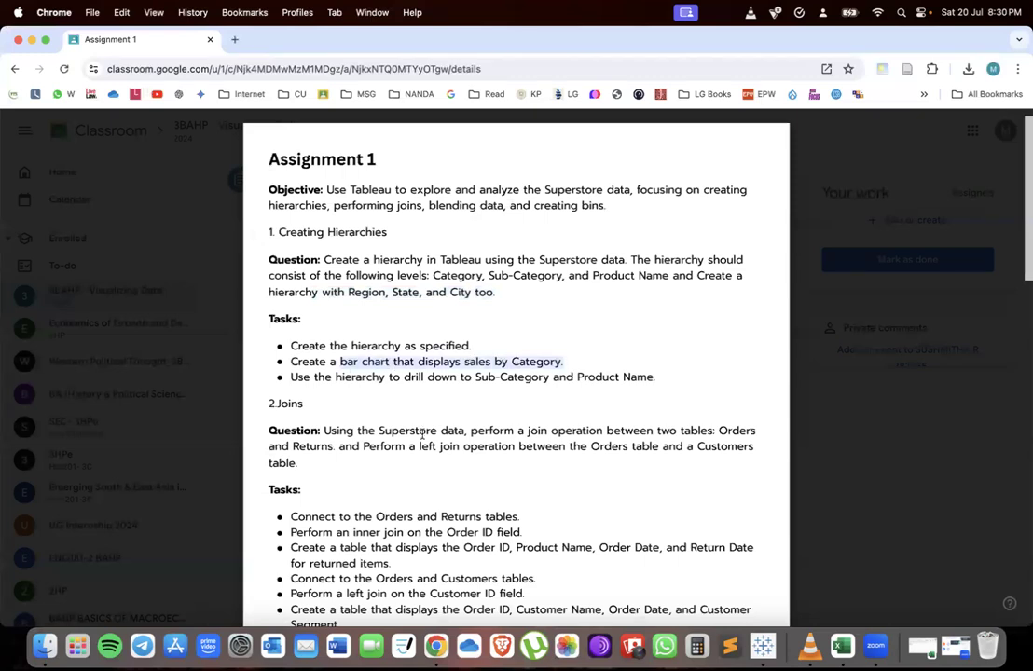
# Return to Tableau and remove the Region hierarchy fields from Rows to clear the sheet
pyautogui.hotkey('ctrl', 'Up')
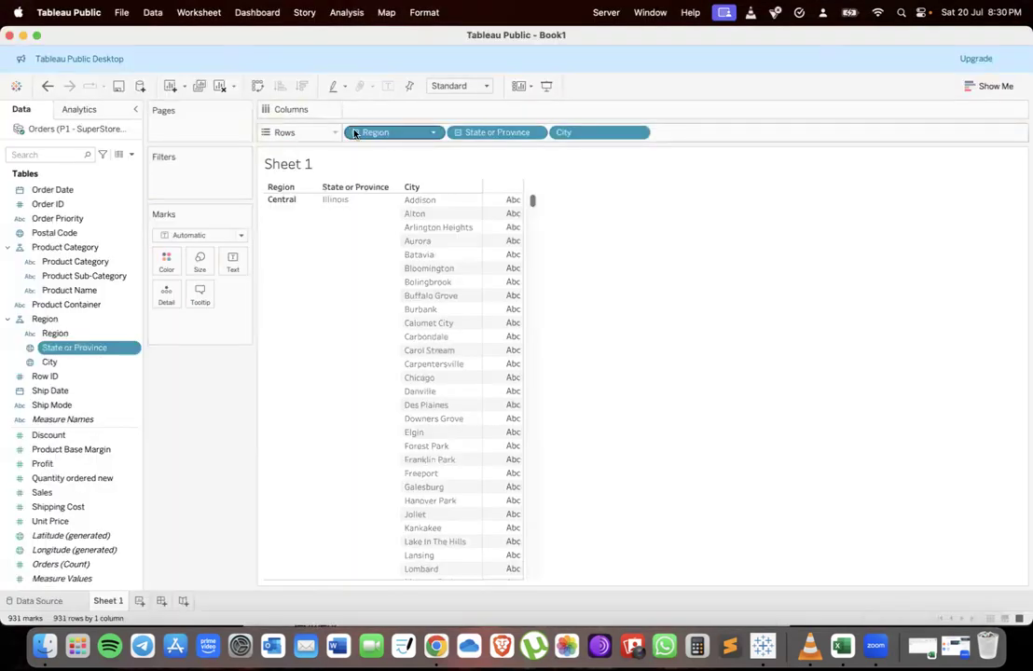
pyautogui.click(355, 132)
pyautogui.moveTo(369, 135); pyautogui.dragTo(229, 336)
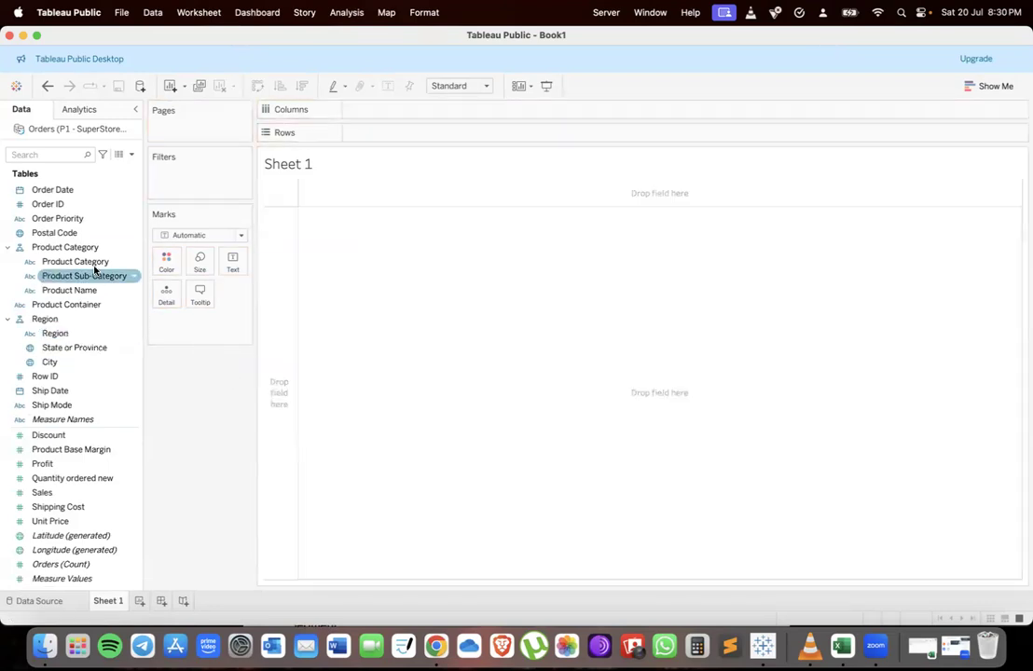
# Build a bar chart of Sales by Product Category and swap rows and columns so the bars are vertical
pyautogui.moveTo(62, 248); pyautogui.dragTo(391, 136)
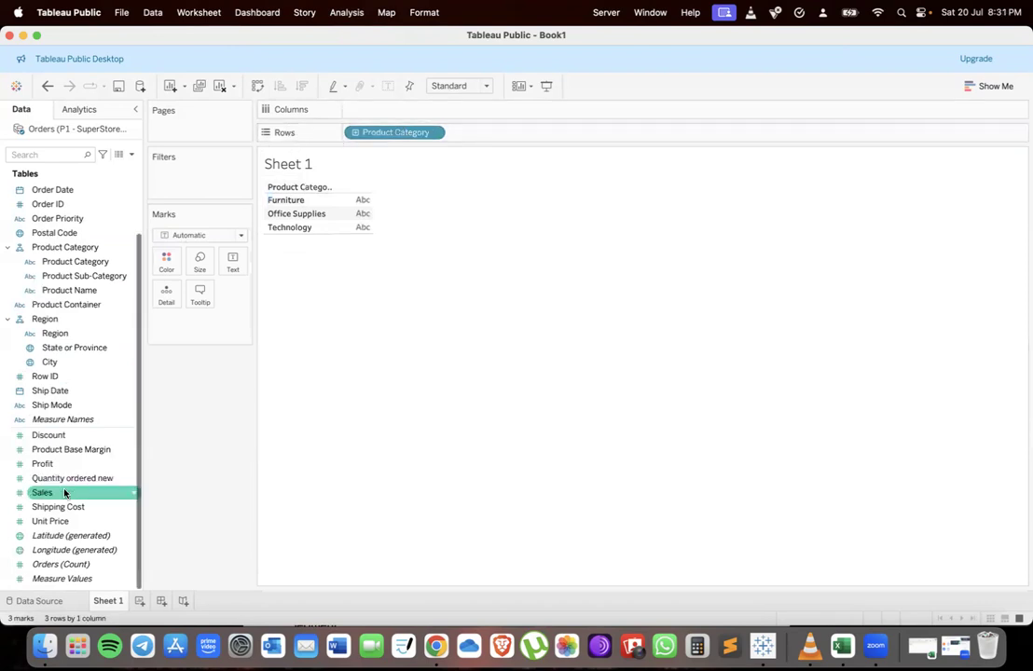
pyautogui.moveTo(45, 497); pyautogui.dragTo(366, 110)
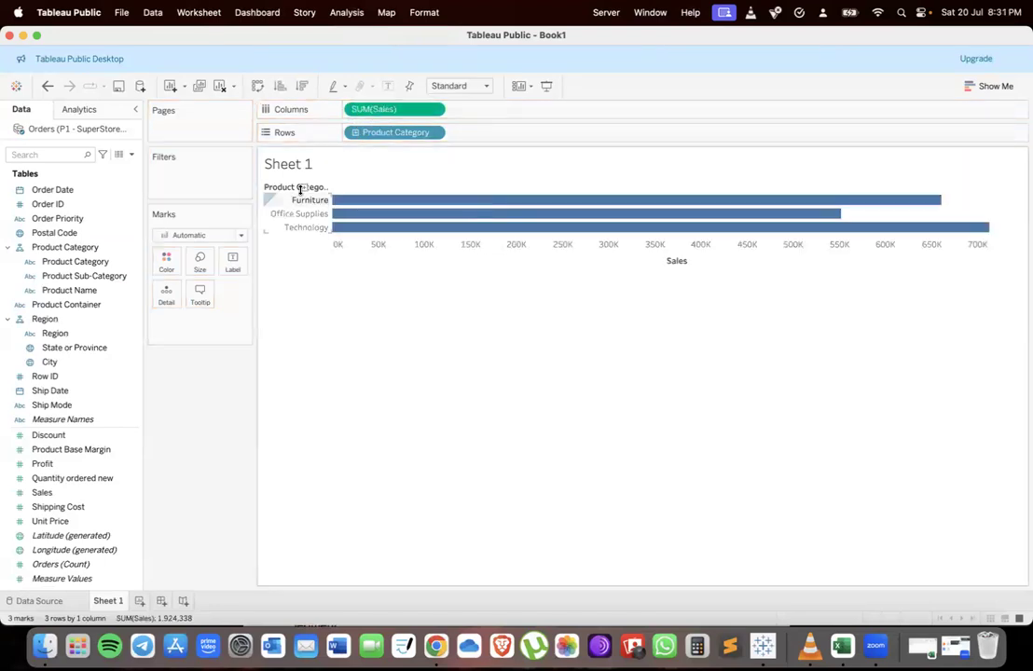
pyautogui.click(258, 85)
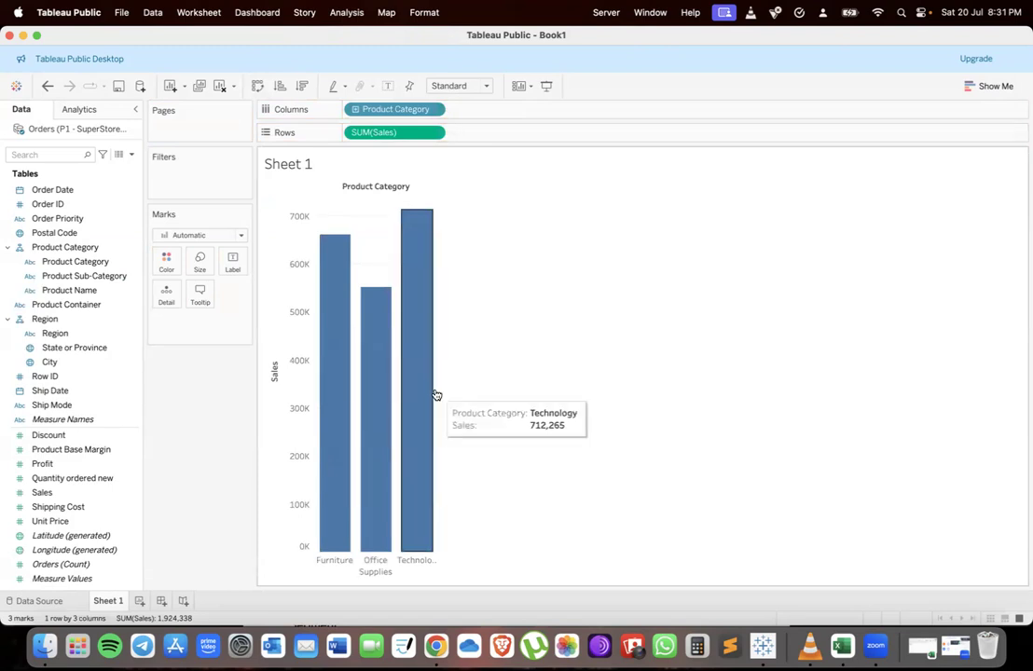
# Drill down the Product Category hierarchy on Columns to show Product Sub-Category bars
pyautogui.moveTo(434, 391); pyautogui.dragTo(791, 356)
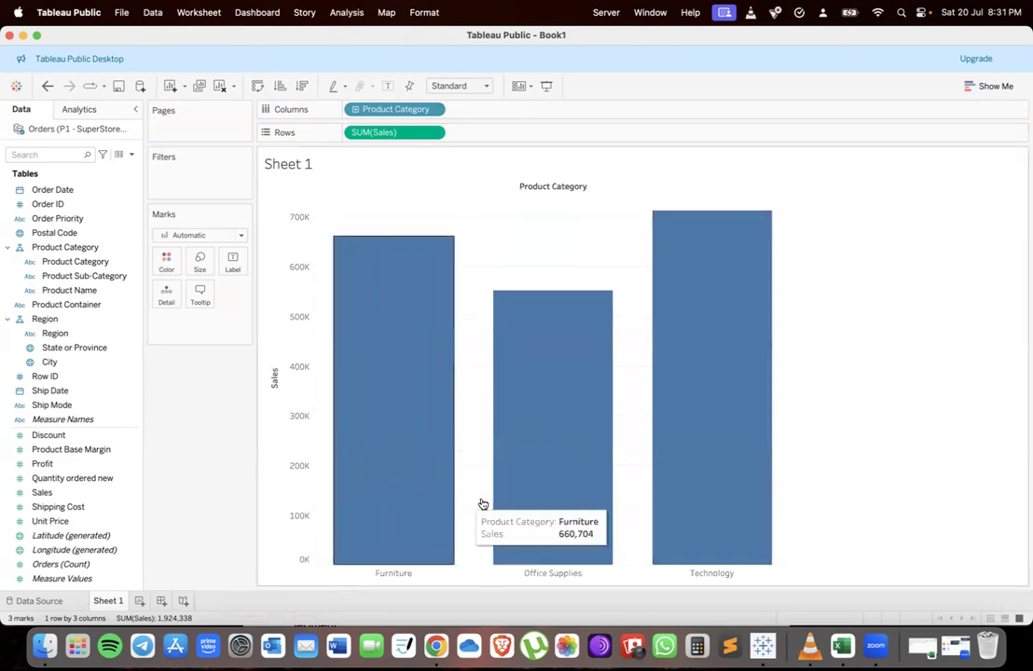
pyautogui.click(355, 110)
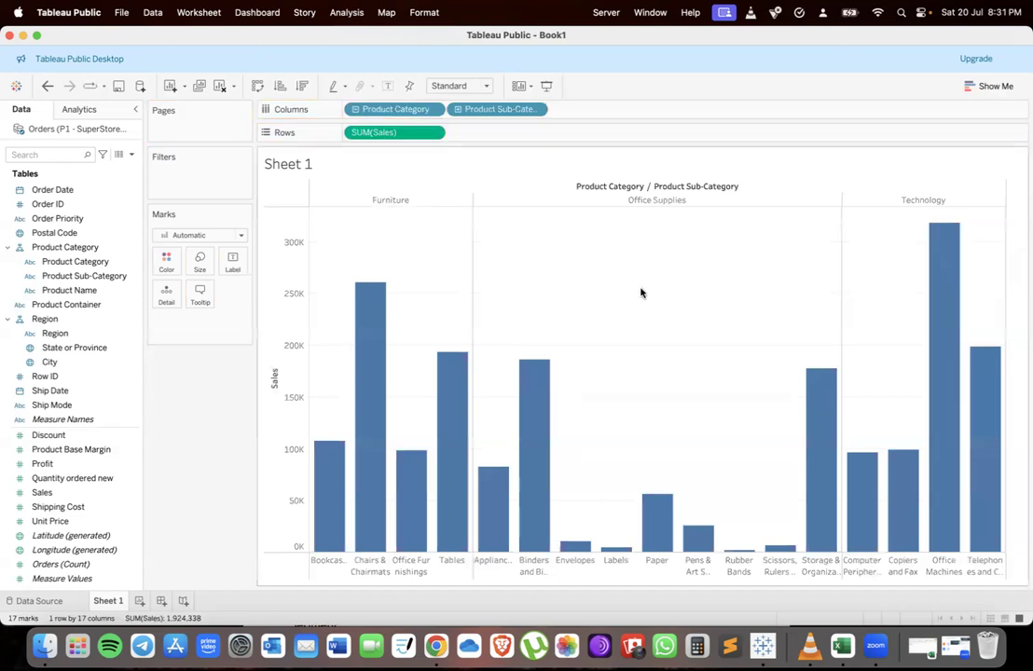
# Compare the chart with the assignment and highlight the task about drilling down to Sub-Category and Product Name
pyautogui.hotkey('ctrl', 'Up')
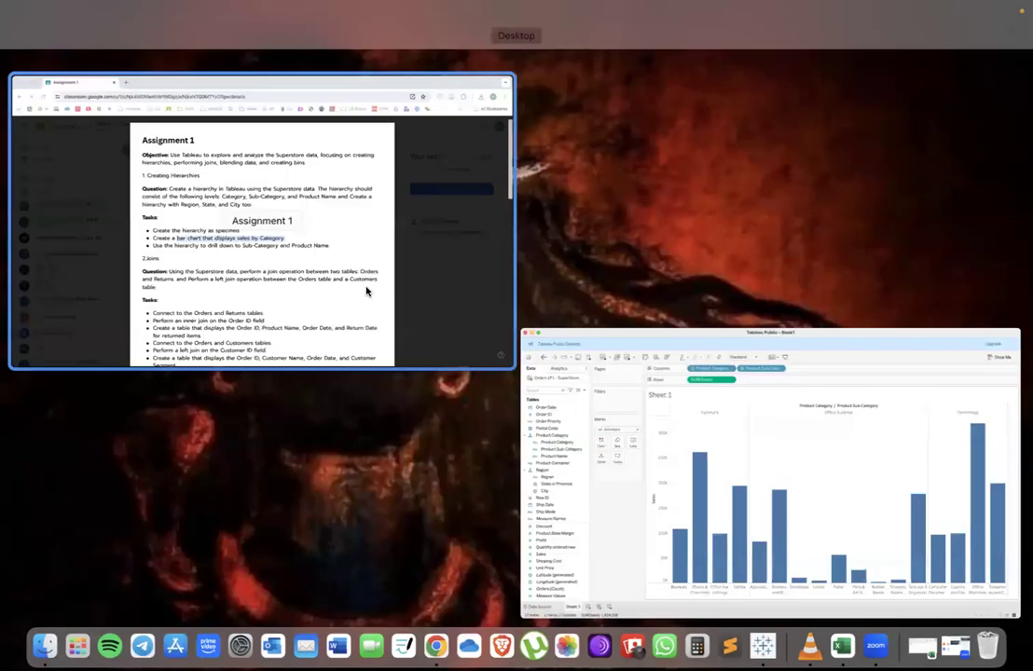
pyautogui.click(357, 330)
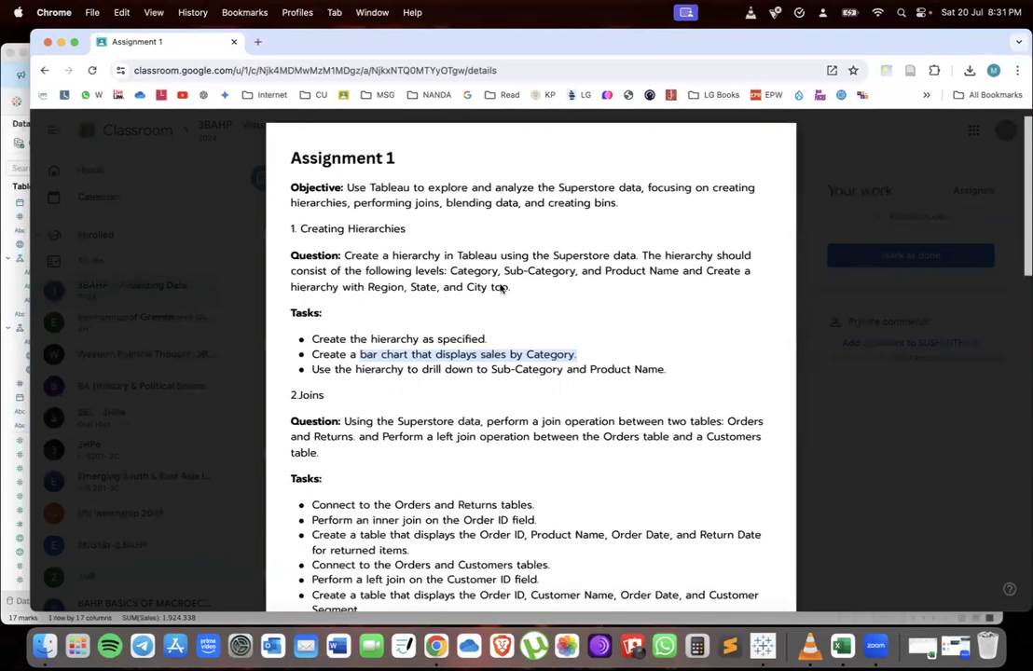
pyautogui.hotkey('ctrl', 'Up')
pyautogui.click(424, 463)
pyautogui.hotkey('ctrl', 'Up')
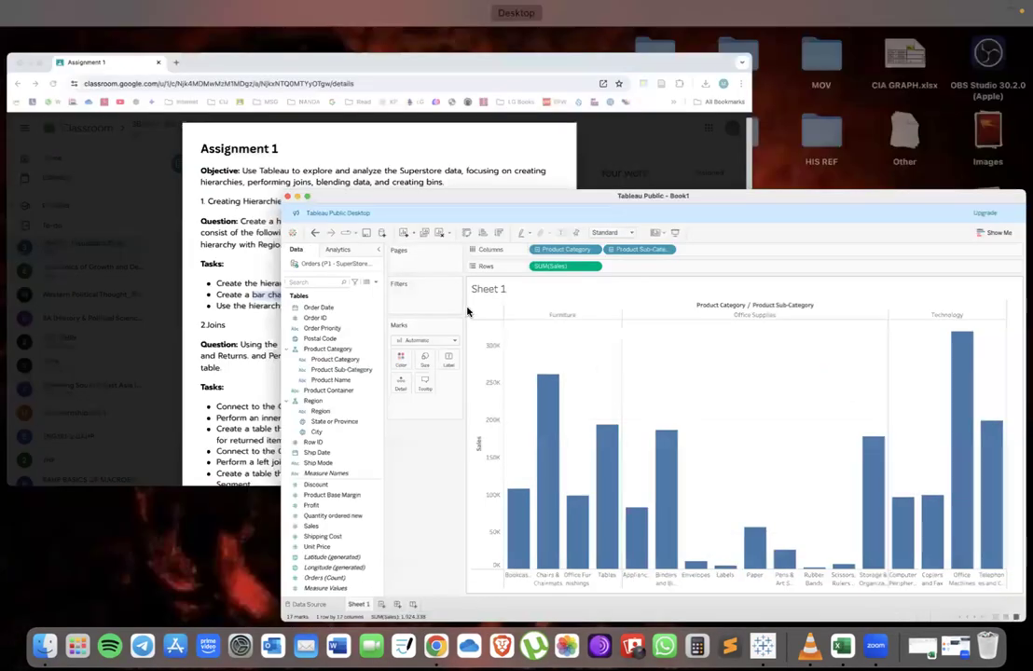
pyautogui.click(468, 310)
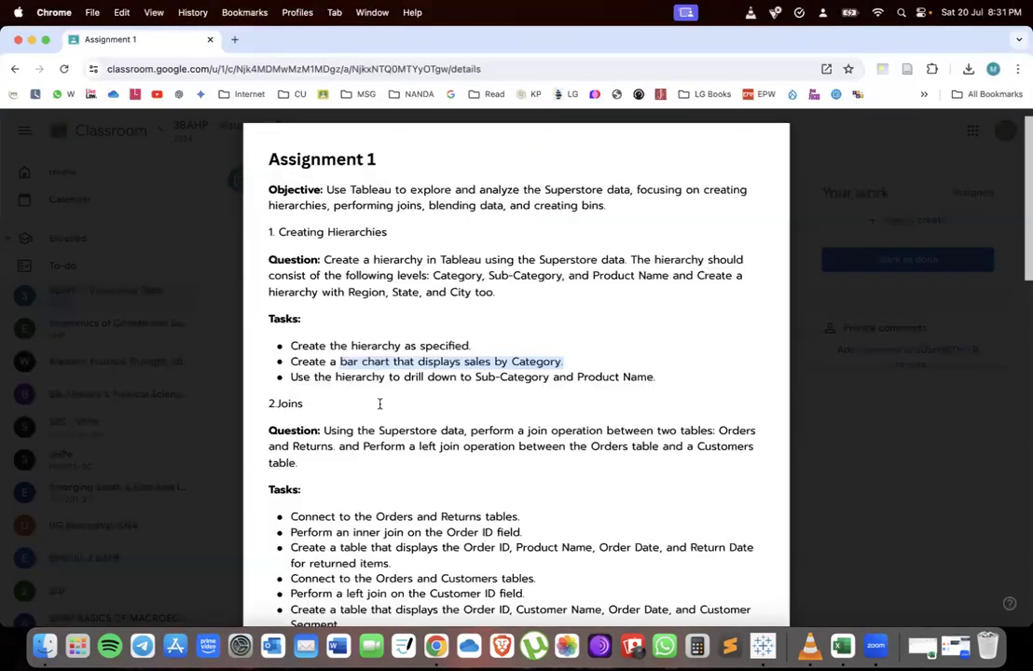
pyautogui.hotkey('ctrl', 'Up')
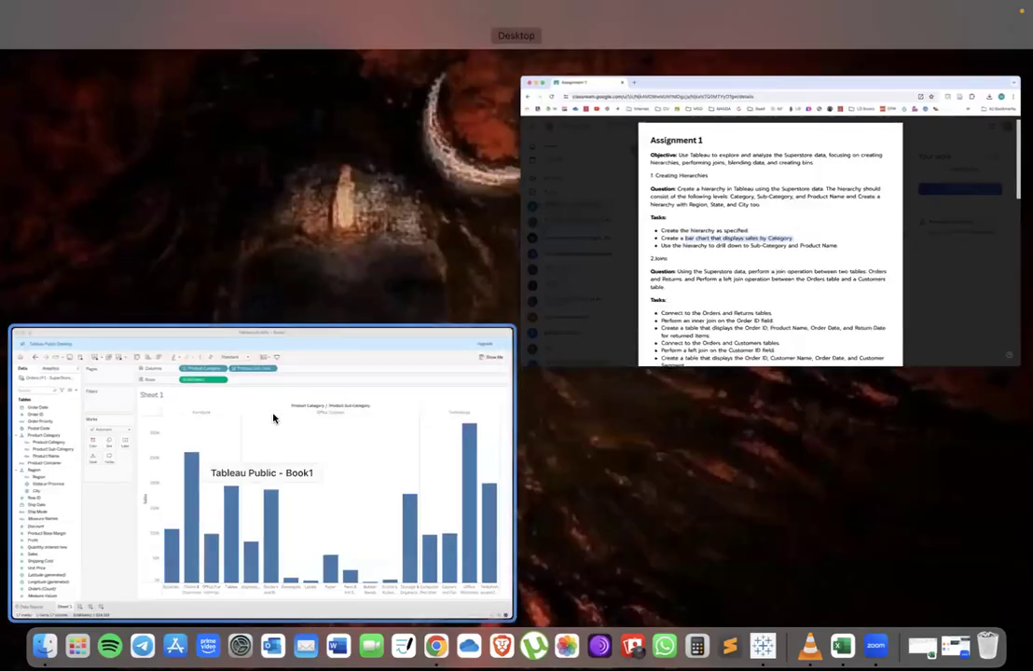
pyautogui.click(273, 418)
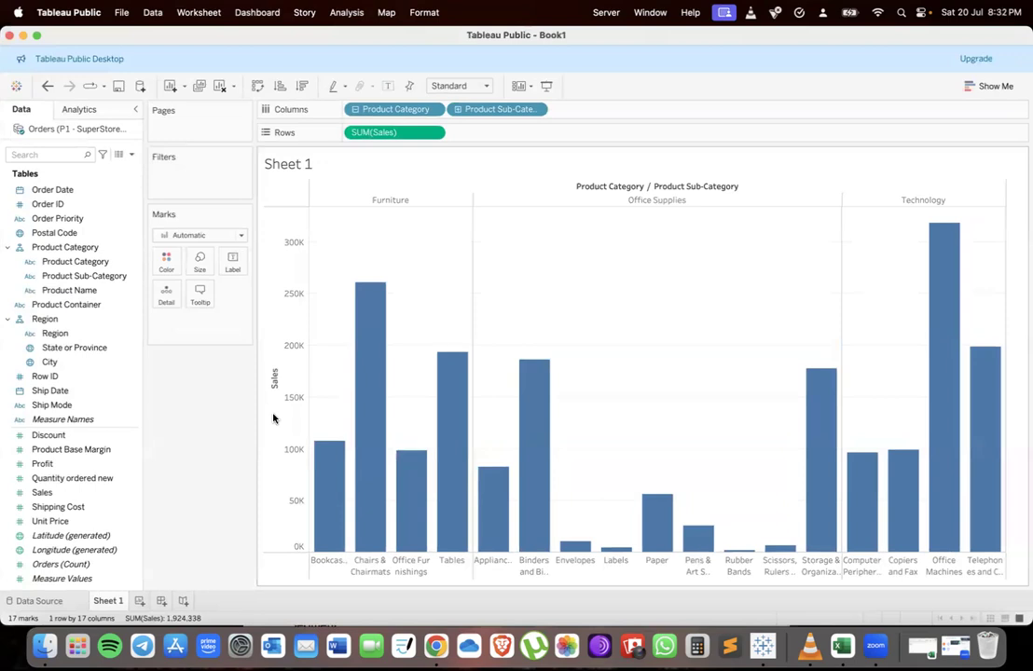
pyautogui.hotkey('ctrl', 'Up')
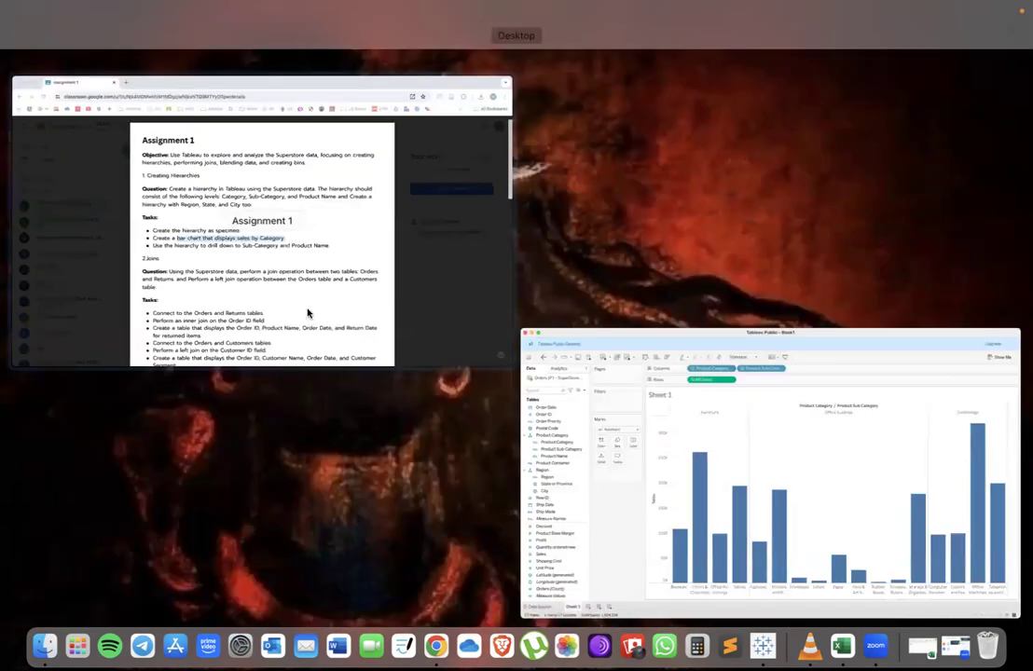
pyautogui.click(371, 363)
pyautogui.moveTo(314, 377); pyautogui.dragTo(670, 367)
pyautogui.hotkey('ctrl', 'Up')
pyautogui.click(210, 416)
# Remove Product Category, Product Sub-Category and SUM(Sales) from the view to clear the sheet
pyautogui.moveTo(366, 113); pyautogui.dragTo(242, 417)
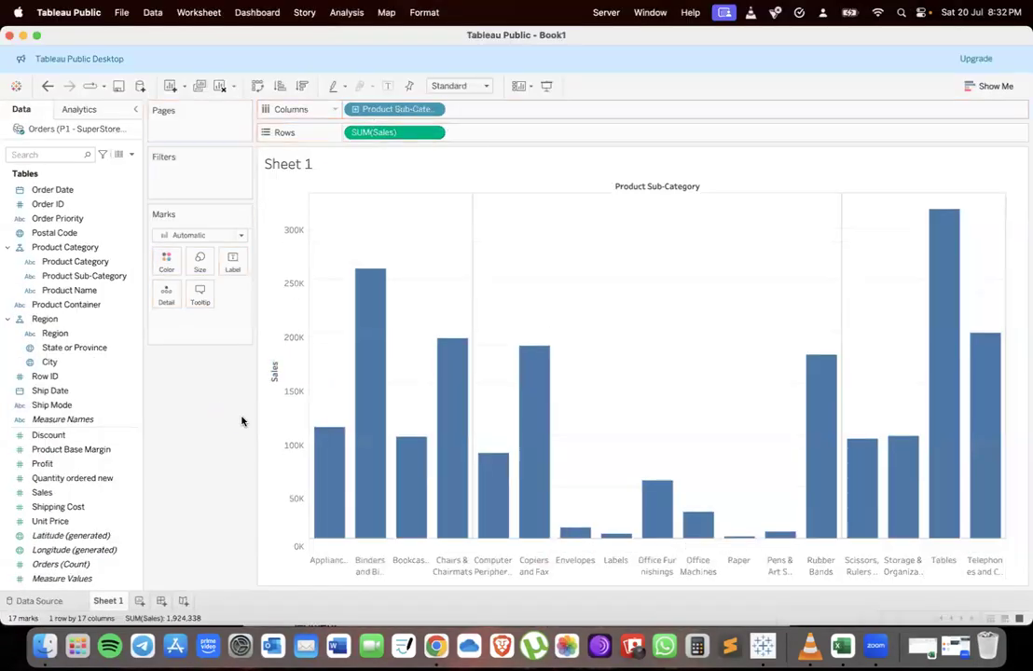
pyautogui.moveTo(381, 108); pyautogui.dragTo(212, 385)
pyautogui.moveTo(369, 140); pyautogui.dragTo(194, 413)
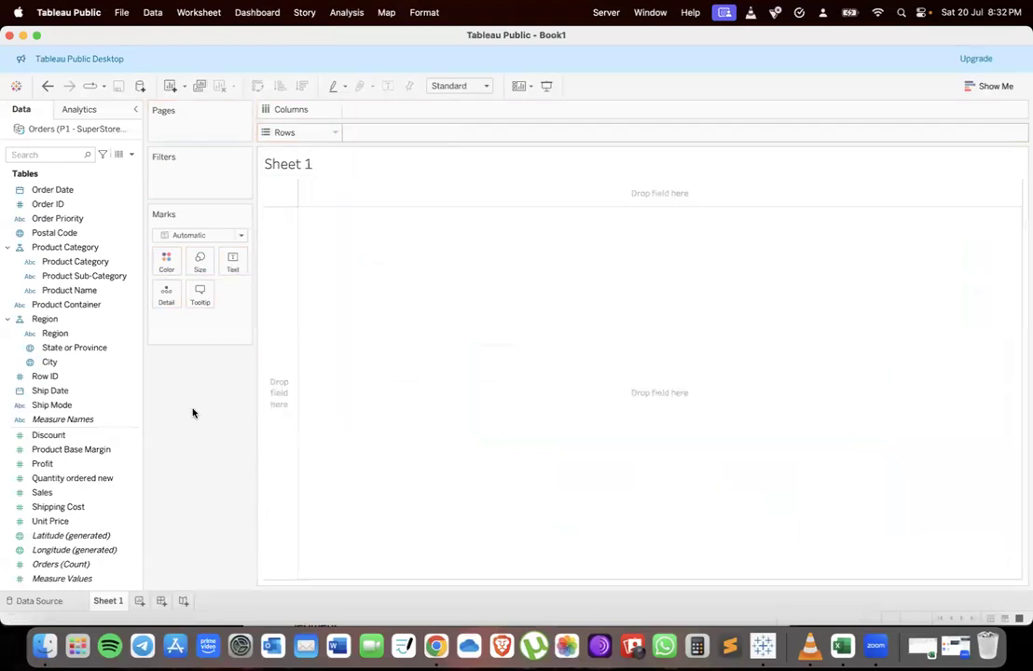
# Duplicate the Product Sub-Category and Product Name fields
pyautogui.click(77, 276)
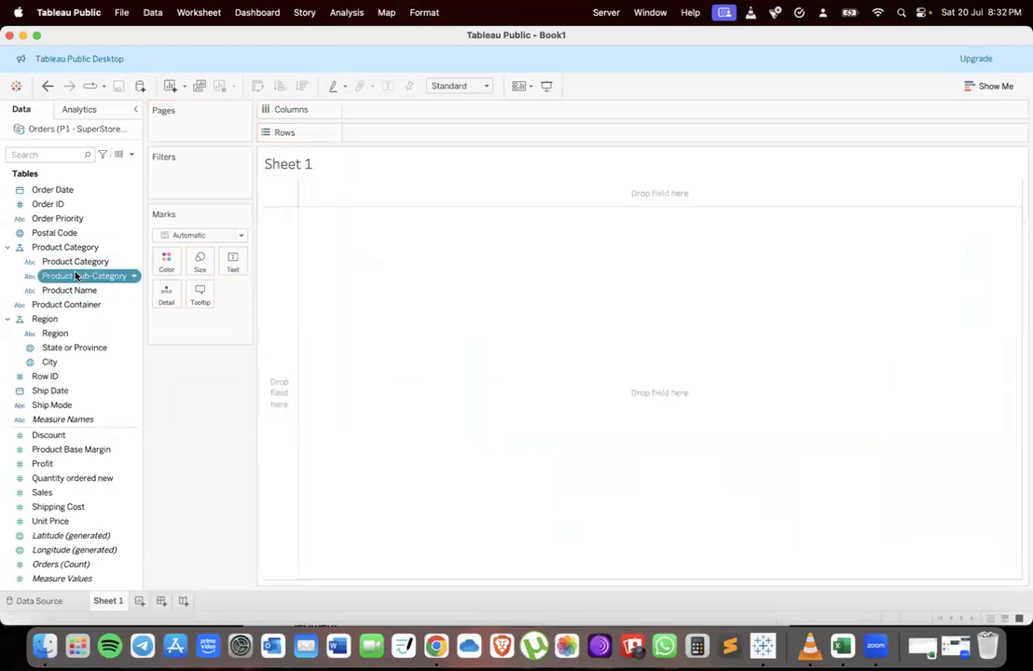
pyautogui.rightClick(76, 275)
pyautogui.click(104, 300)
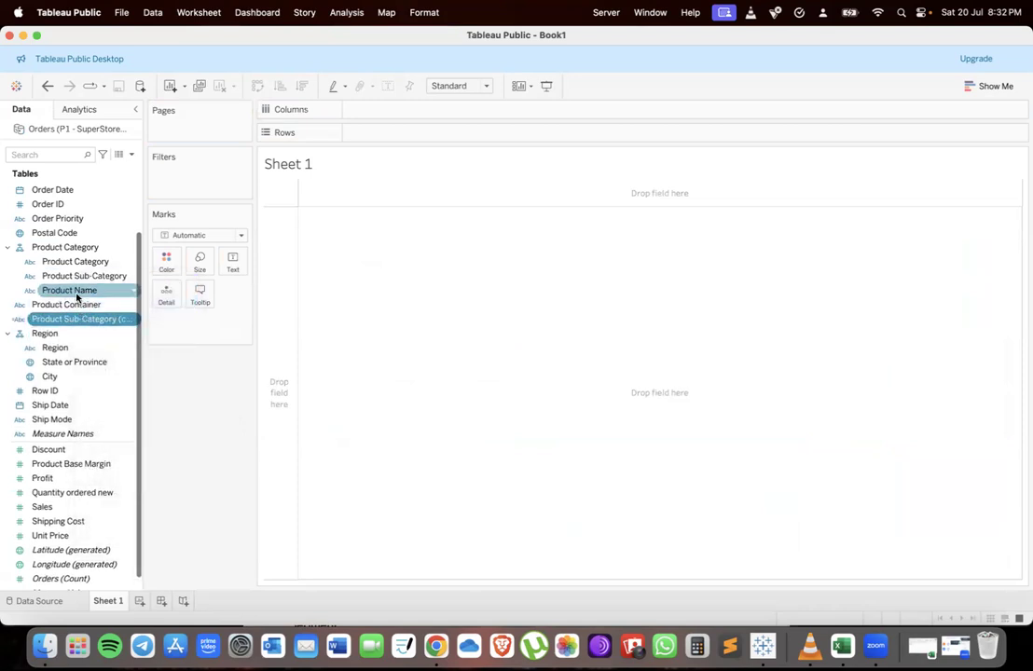
pyautogui.rightClick(76, 294)
pyautogui.click(101, 323)
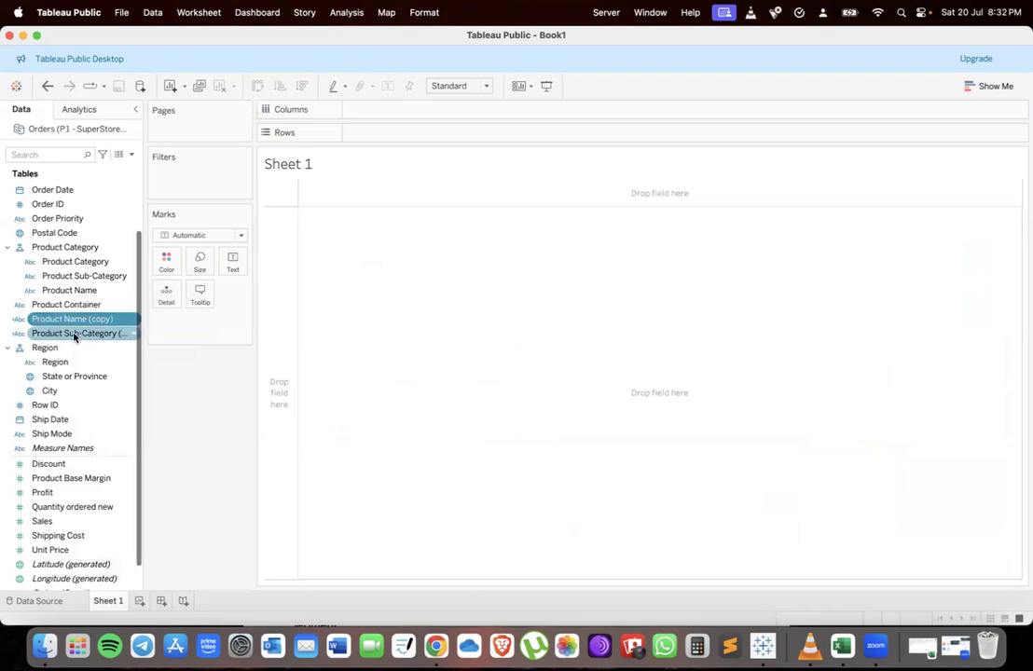
# Combine the copied Product Name and Product Sub-Category fields into a new hierarchy
pyautogui.click(84, 323)
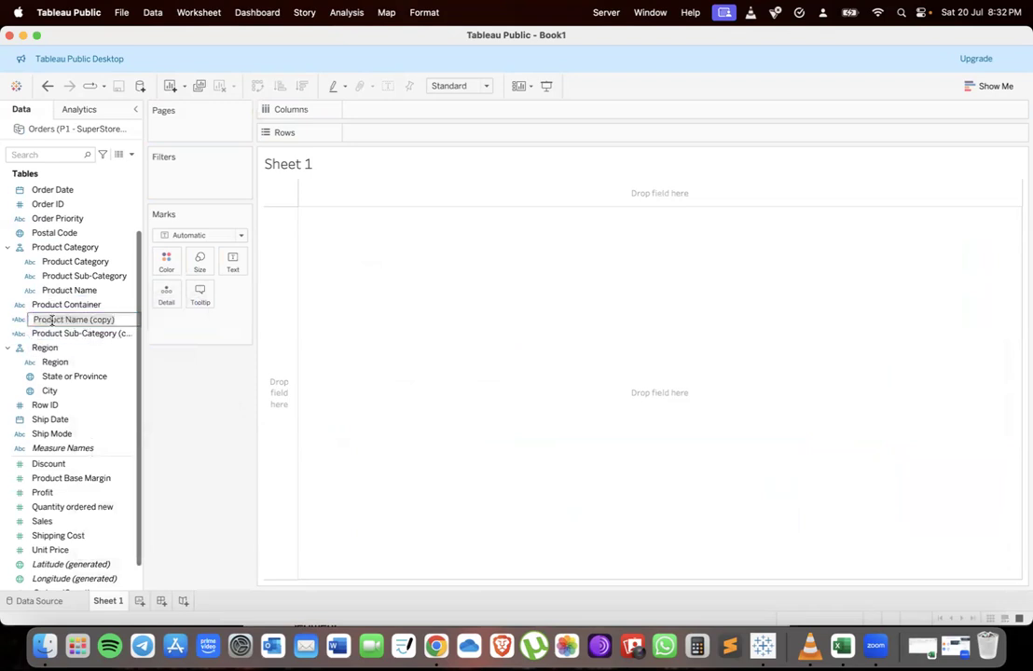
pyautogui.press('Return')
pyautogui.moveTo(138, 322); pyautogui.dragTo(109, 336)
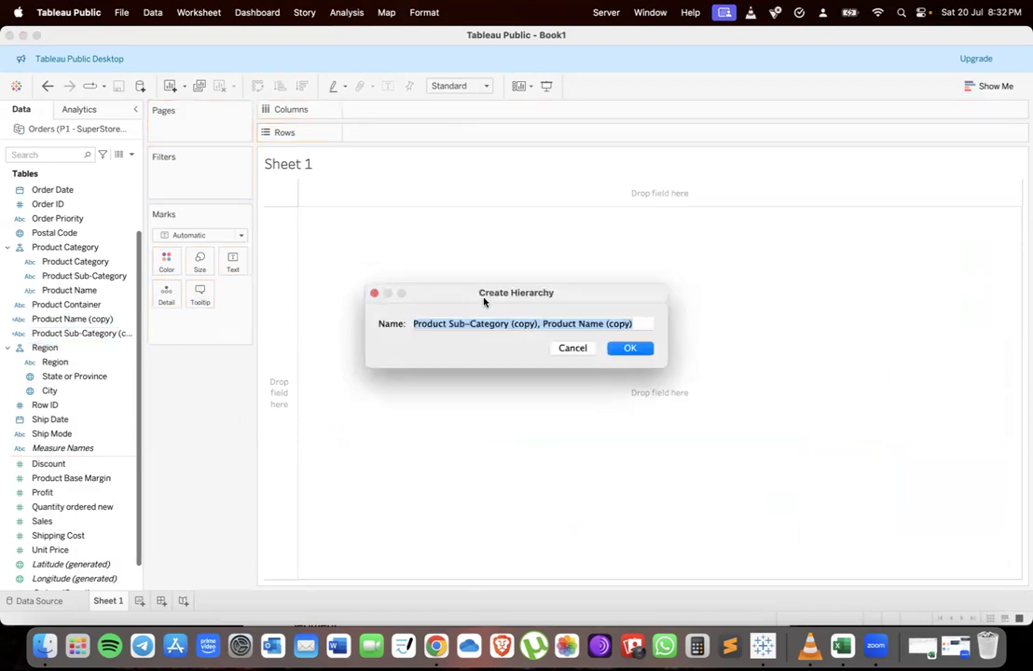
pyautogui.click(628, 349)
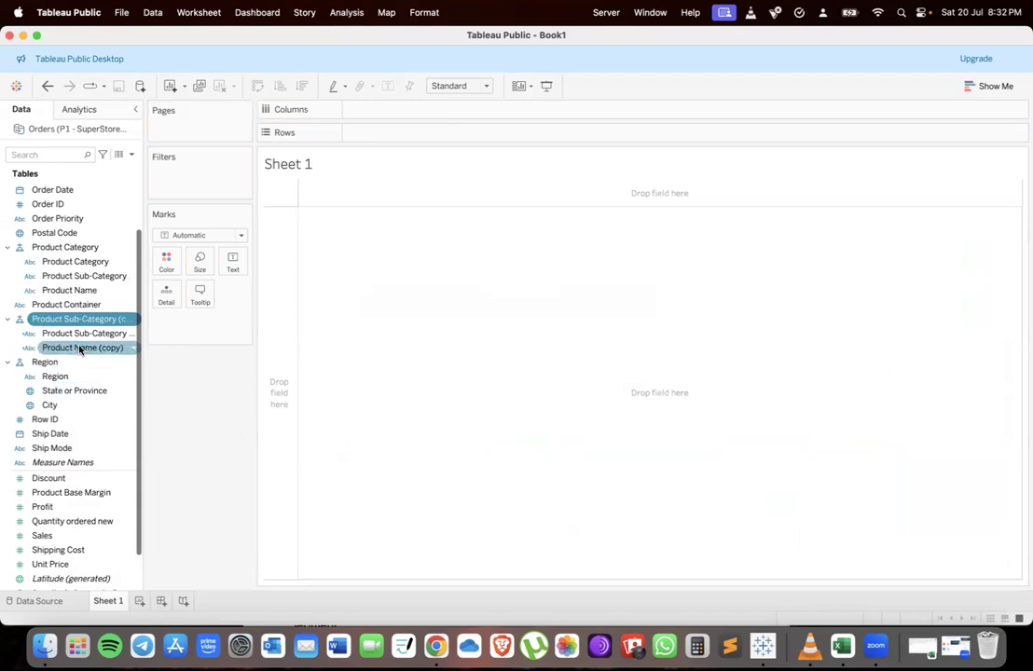
# Add the copied sub-category hierarchy to Rows, drill down to Product Name (copy) and widen the first column
pyautogui.moveTo(107, 321); pyautogui.dragTo(372, 133)
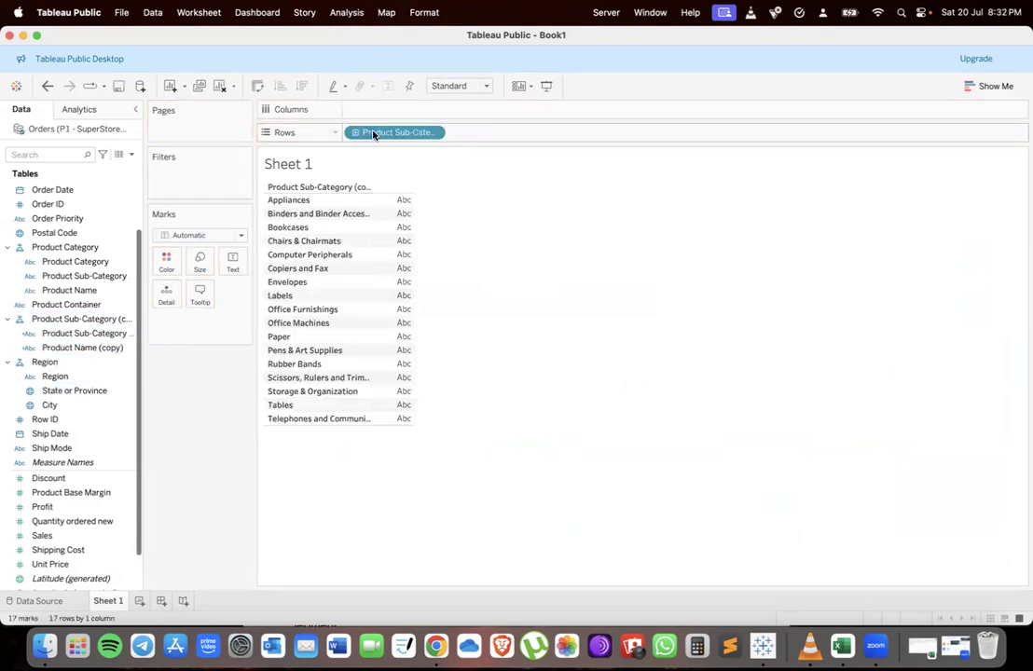
pyautogui.click(356, 132)
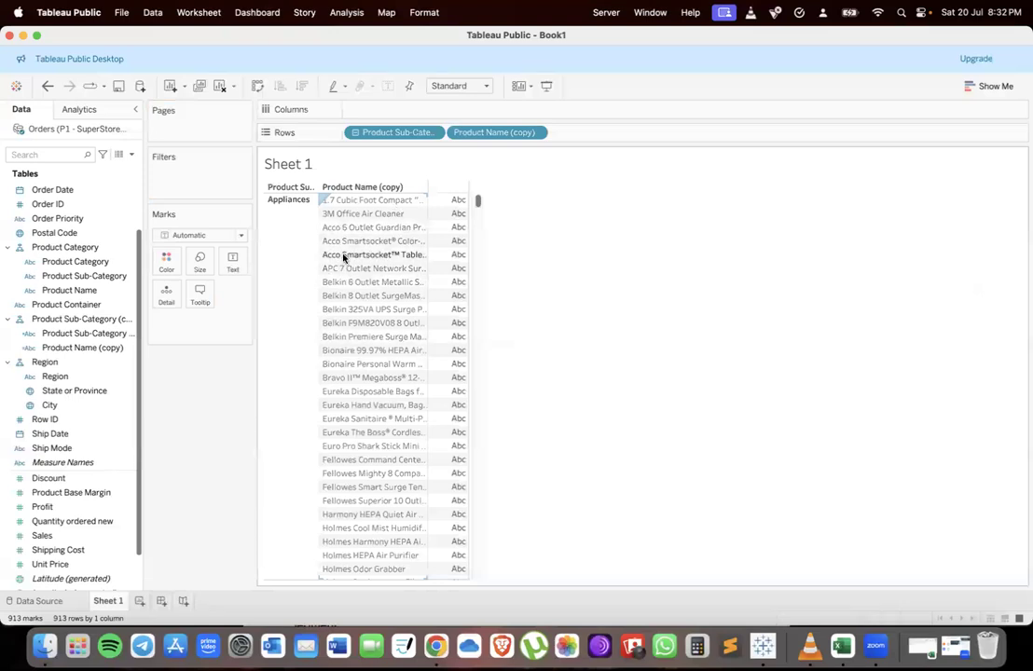
pyautogui.moveTo(317, 292); pyautogui.dragTo(483, 292)
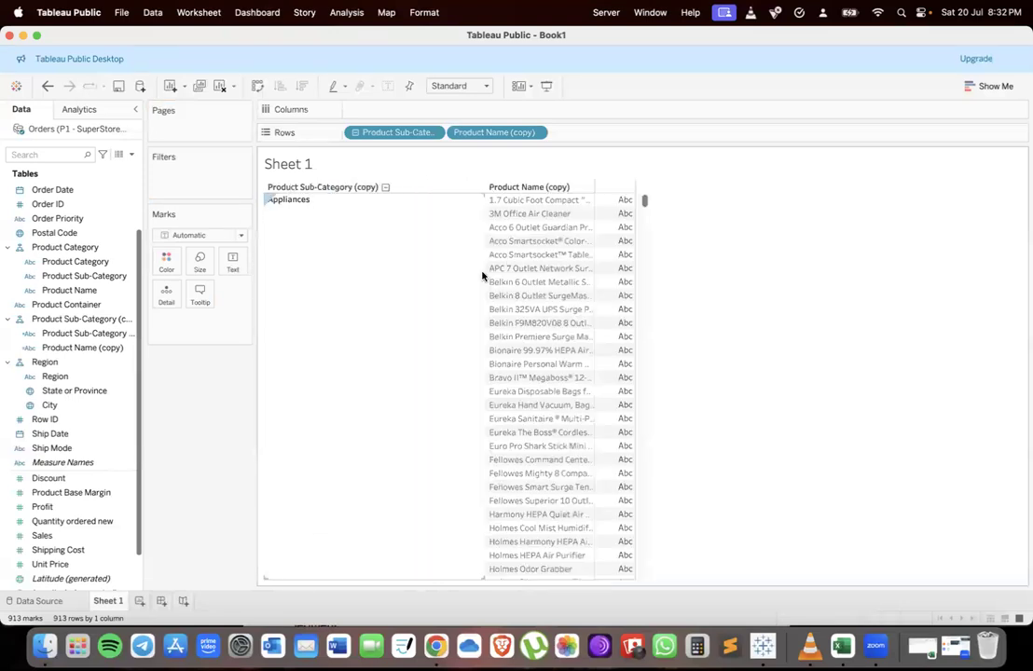
# Review the drill-down task in the assignment document
pyautogui.hotkey('ctrl', 'Up')
pyautogui.click(370, 343)
pyautogui.scroll(-3, 452, 429)
pyautogui.scroll(3, 531, 262)
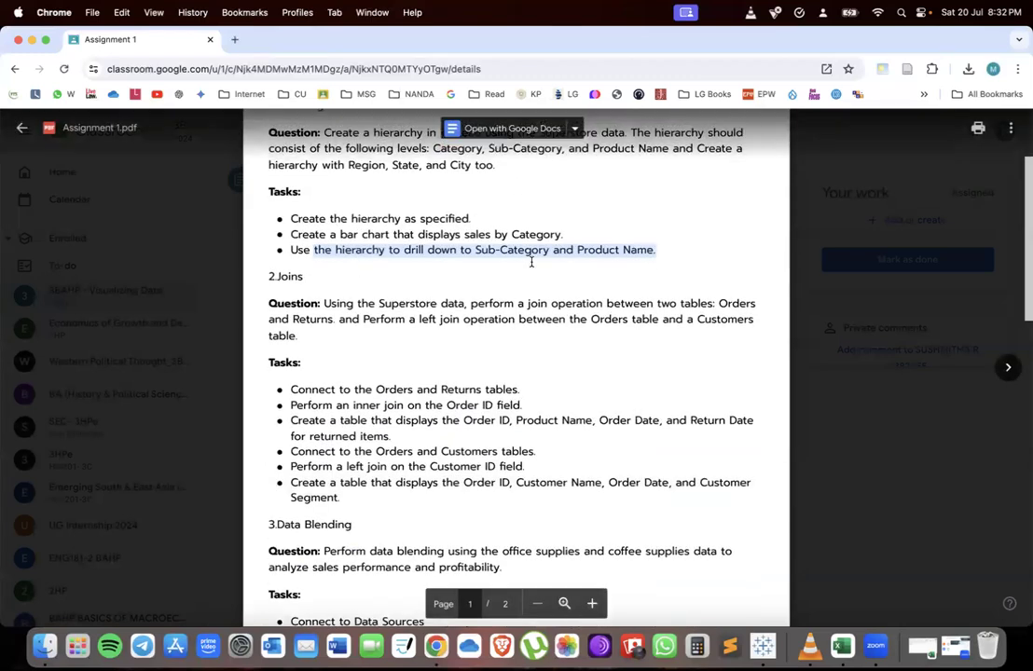
# Back in Tableau, collapse the copied hierarchy on Rows and remove it from the view
pyautogui.hotkey('ctrl', 'Up')
pyautogui.click(391, 445)
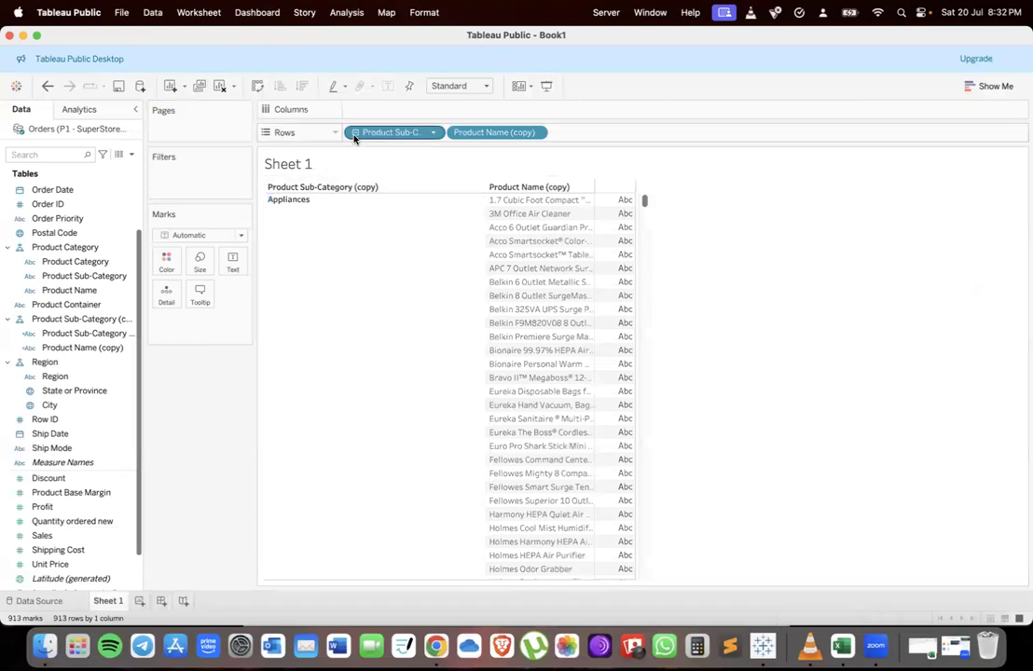
pyautogui.click(354, 132)
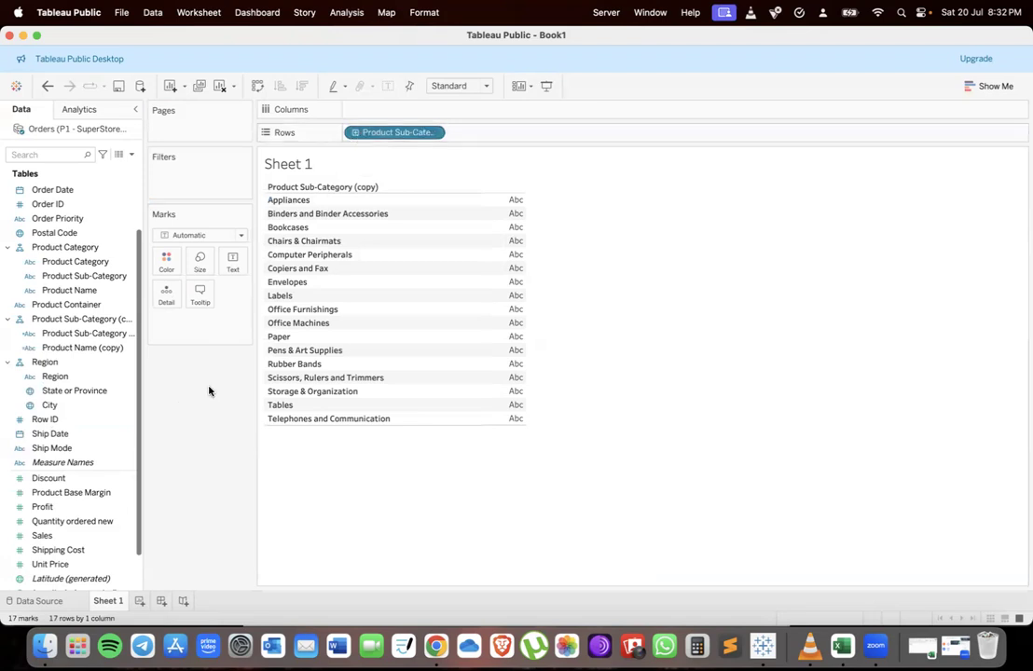
pyautogui.moveTo(354, 133); pyautogui.dragTo(186, 438)
# Scroll through the Joins tasks in the assignment document
pyautogui.hotkey('ctrl', 'Up')
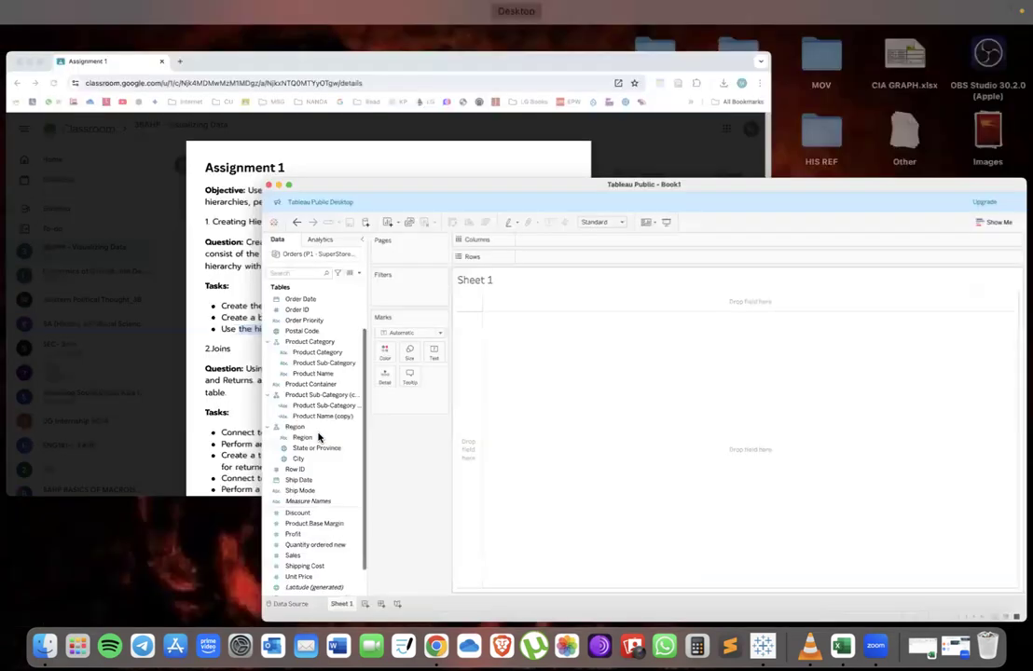
pyautogui.click(360, 220)
pyautogui.scroll(-4, 359, 483)
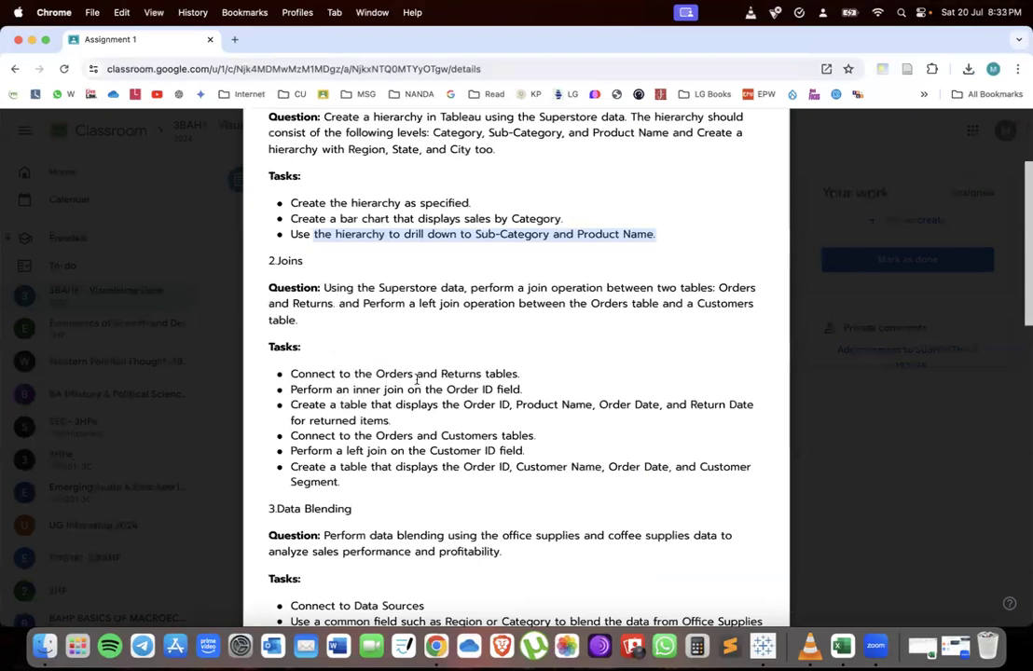
pyautogui.scroll(-5, 417, 377)
# Remove the original Product Category hierarchy, keeping its fields
pyautogui.hotkey('ctrl', 'Up')
pyautogui.click(122, 547)
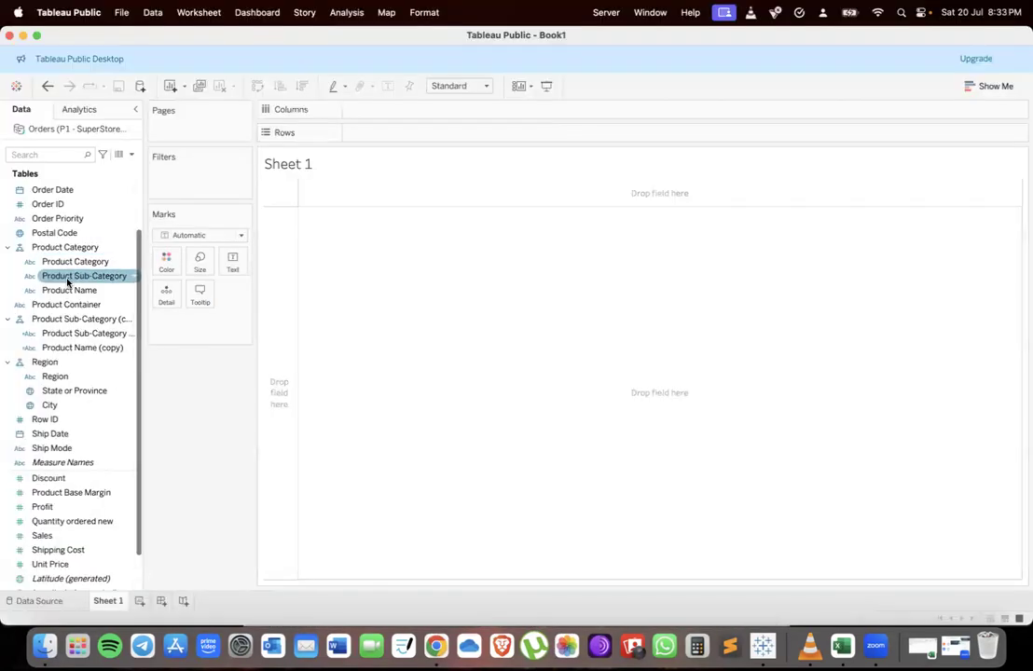
pyautogui.rightClick(47, 250)
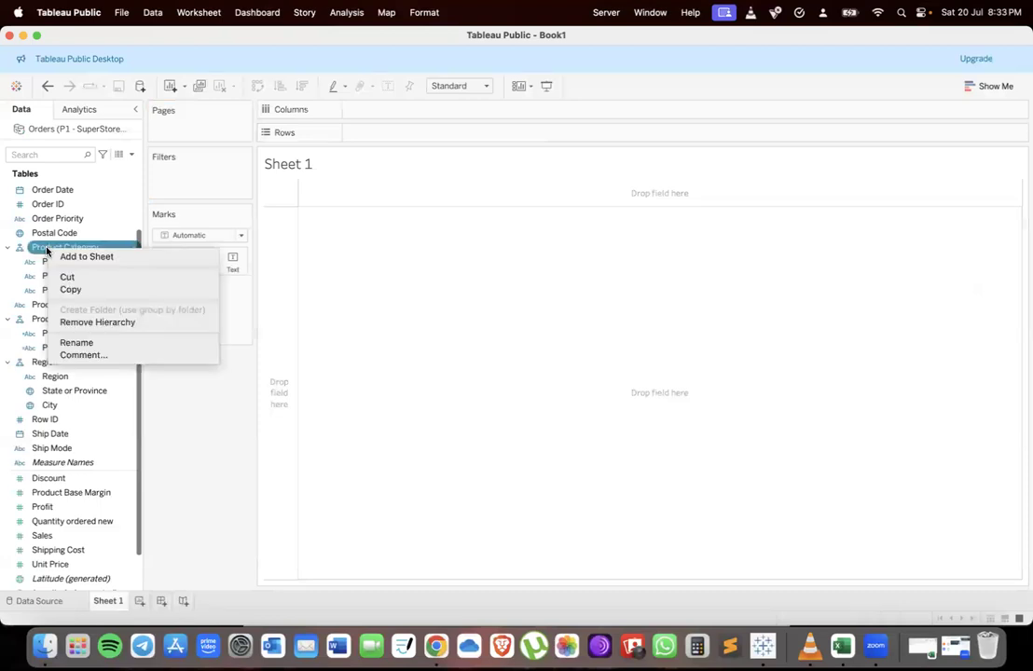
pyautogui.click(88, 320)
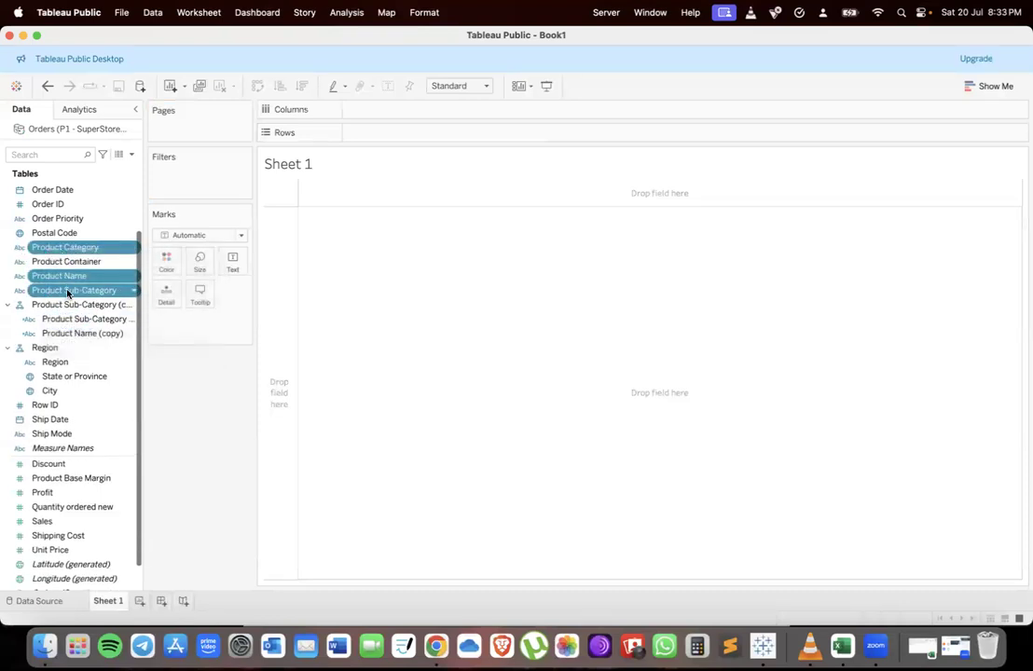
# Remove the copied Product Sub-Category hierarchy, keeping its fields
pyautogui.click(50, 306)
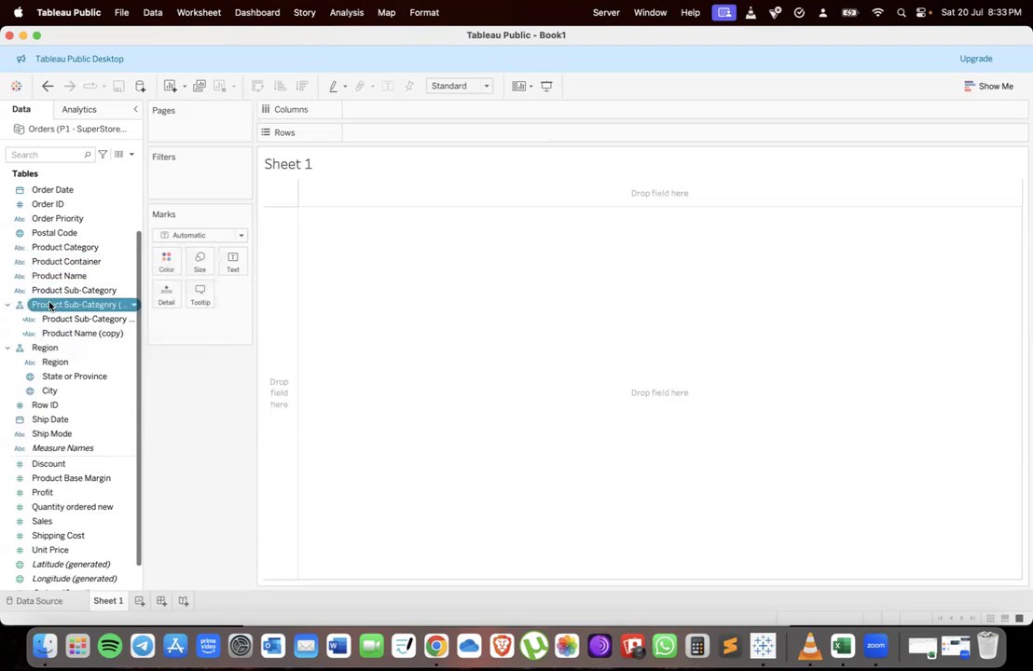
pyautogui.rightClick(50, 306)
pyautogui.click(84, 379)
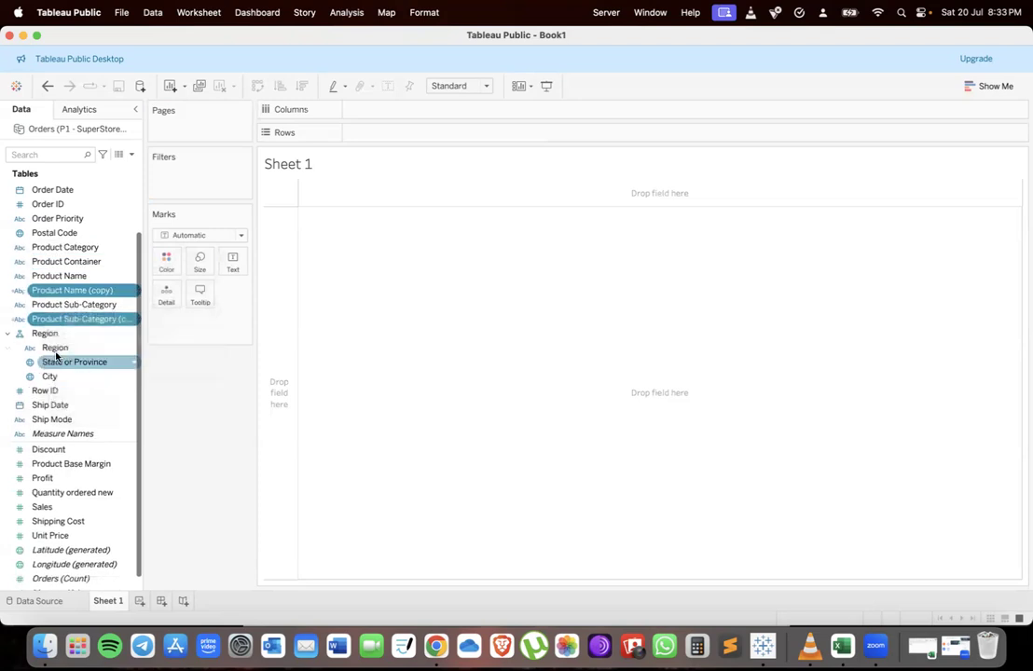
# Remove the Region hierarchy, keeping its fields
pyautogui.click(45, 337)
pyautogui.rightClick(44, 337)
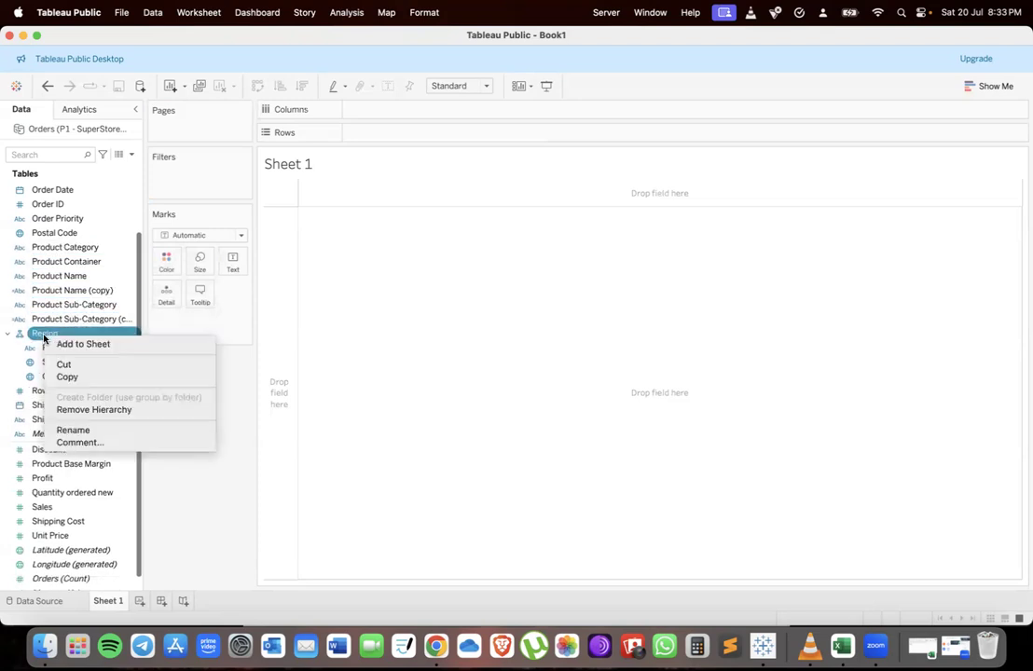
pyautogui.click(92, 408)
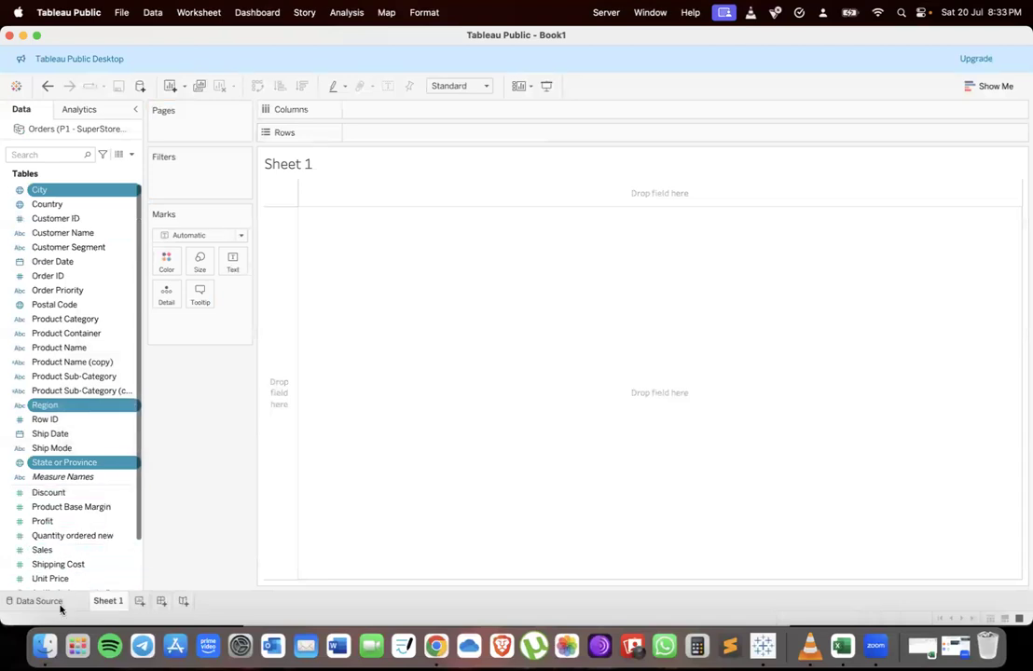
# In the data source, join the Returns table to Orders and open the join settings
pyautogui.click(31, 601)
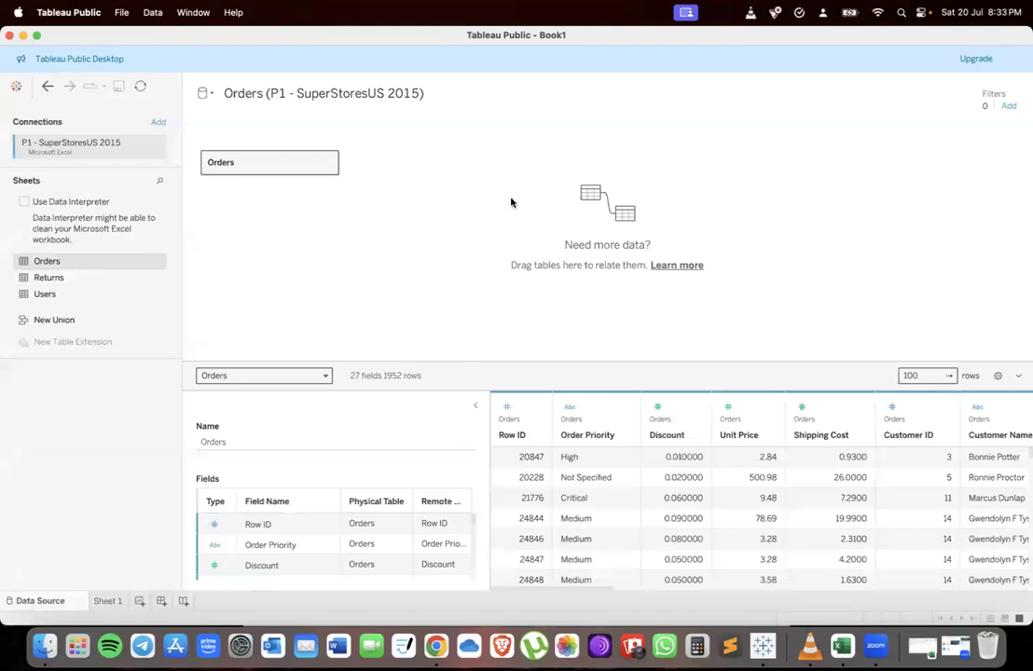
pyautogui.doubleClick(296, 168)
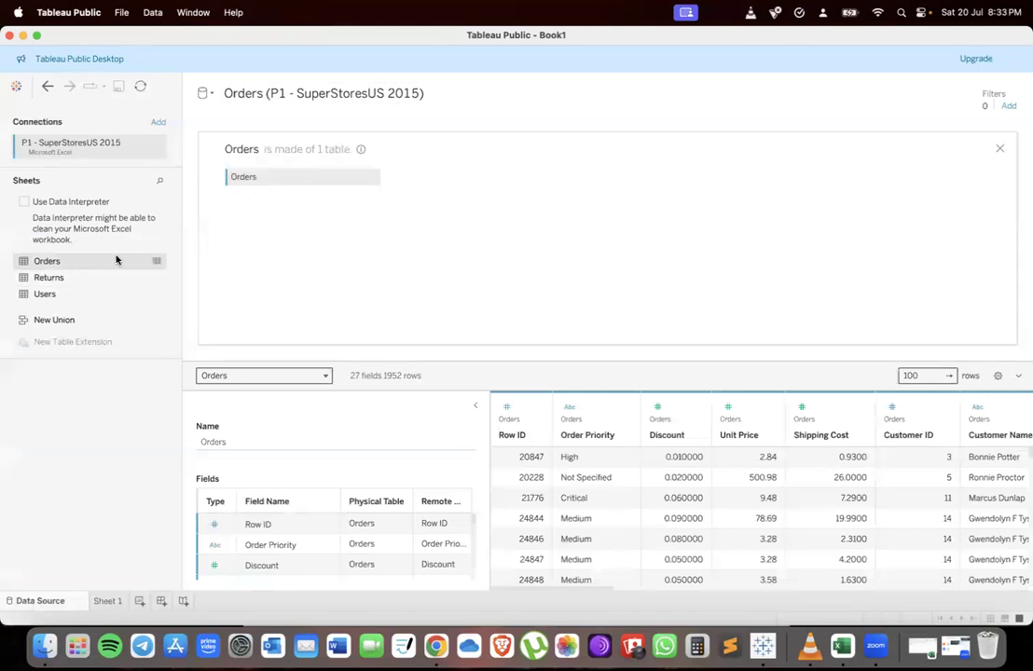
pyautogui.moveTo(59, 285); pyautogui.dragTo(58, 285)
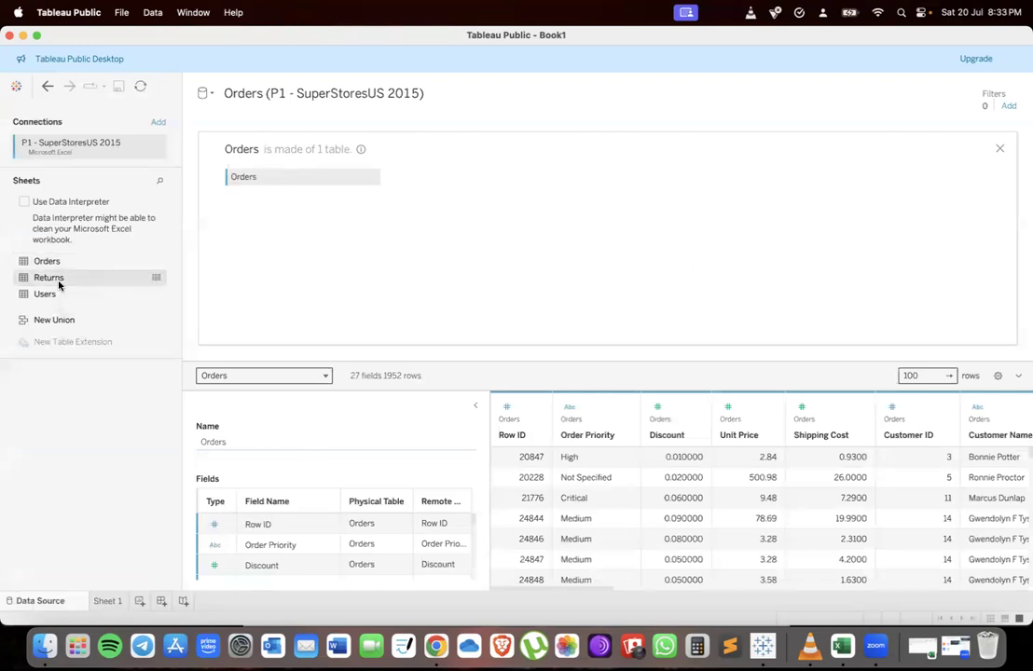
pyautogui.moveTo(62, 285); pyautogui.dragTo(473, 180)
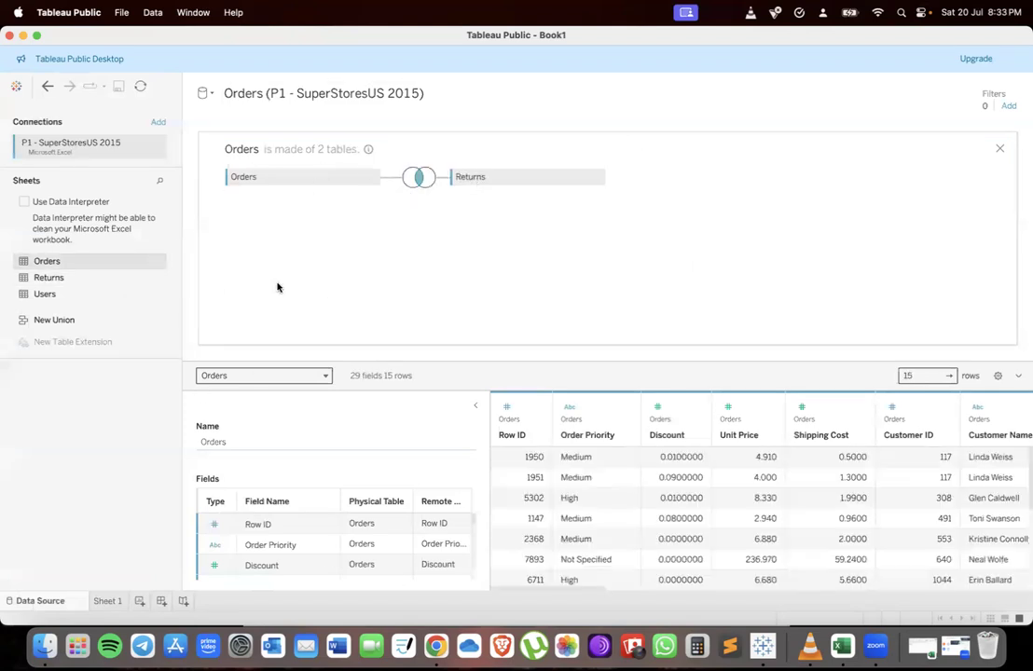
pyautogui.click(415, 180)
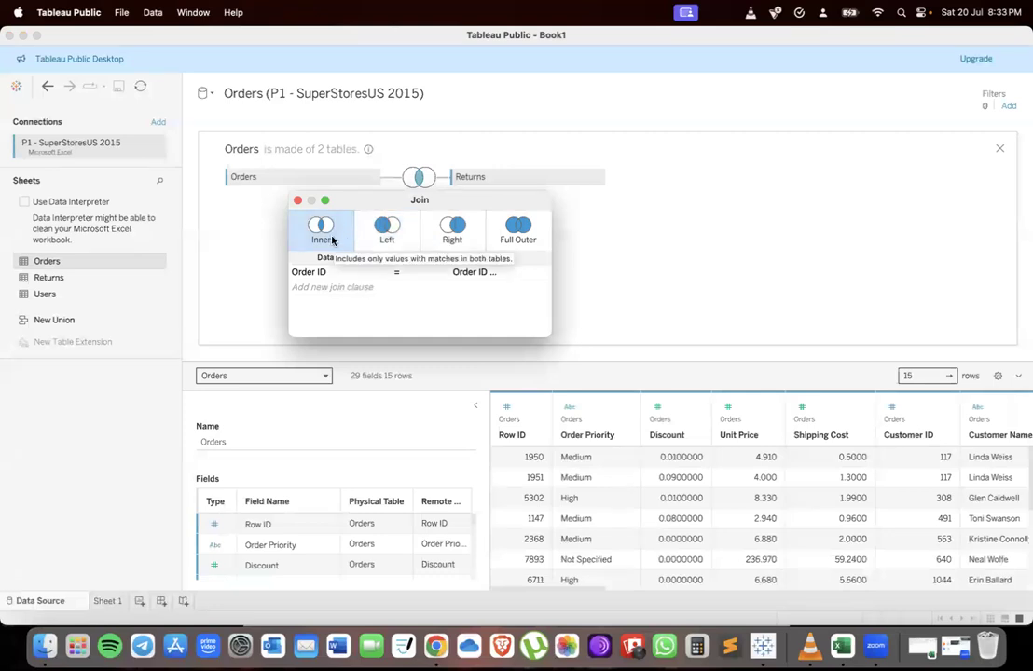
# Reread the Joins tasks in the assignment document and return to the join dialog
pyautogui.hotkey('ctrl', 'Up')
pyautogui.click(410, 262)
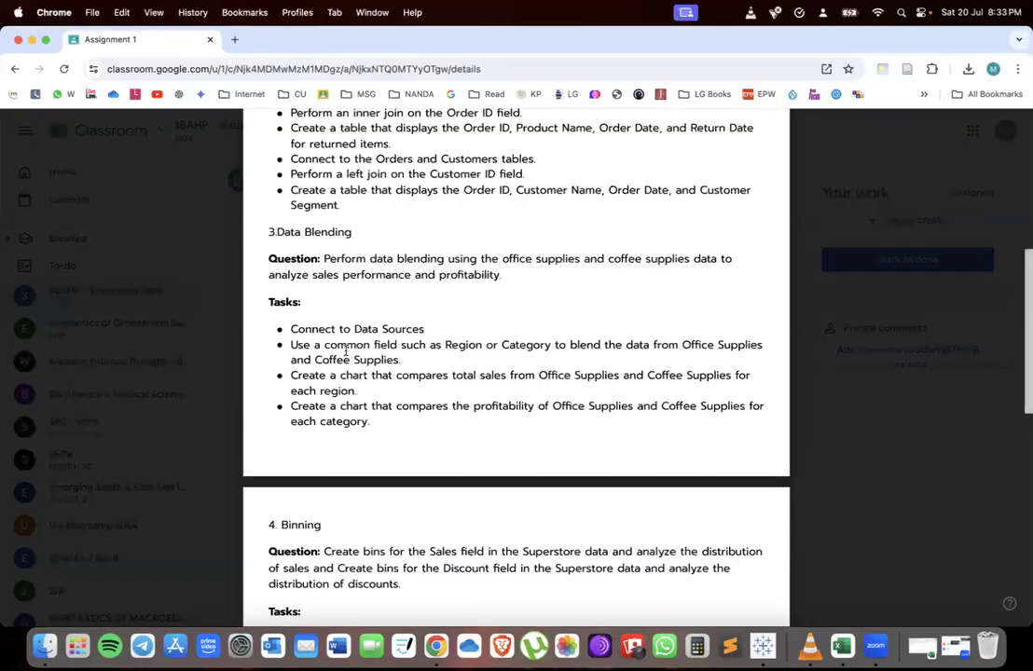
pyautogui.scroll(1, 345, 348)
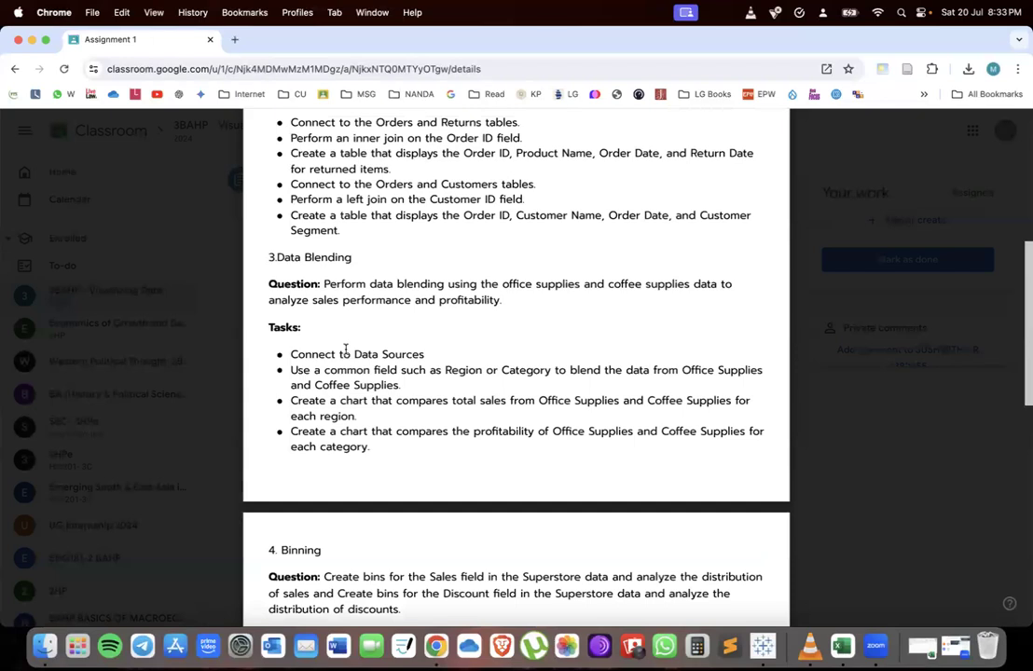
pyautogui.scroll(5, 585, 259)
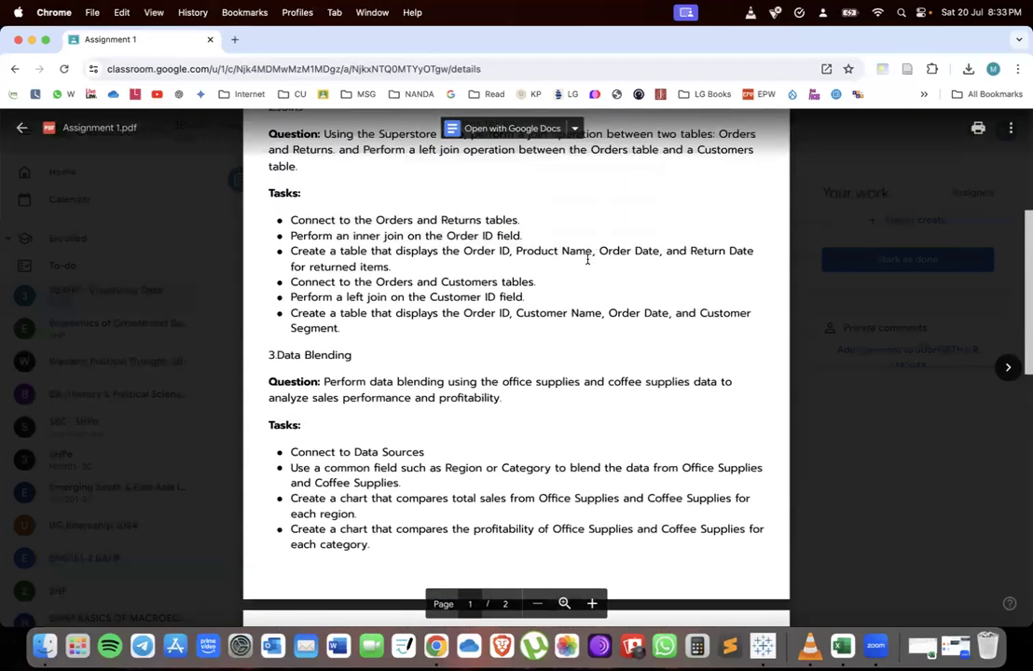
pyautogui.scroll(1, 437, 304)
pyautogui.moveTo(427, 302); pyautogui.dragTo(533, 304)
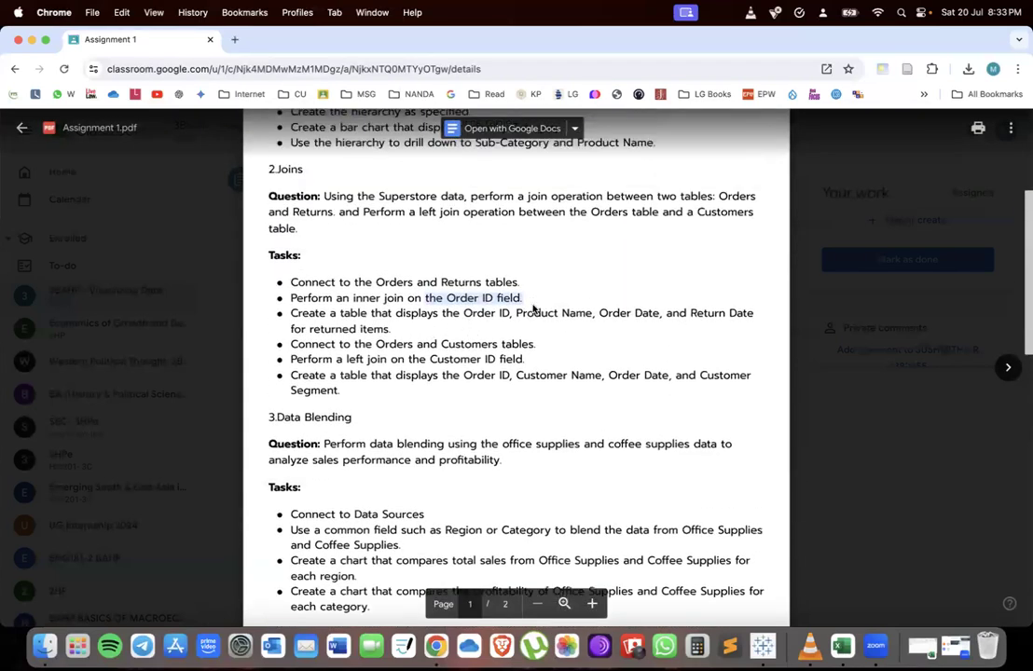
pyautogui.hotkey('ctrl', 'Up')
pyautogui.click(268, 457)
pyautogui.hotkey('ctrl', 'Up')
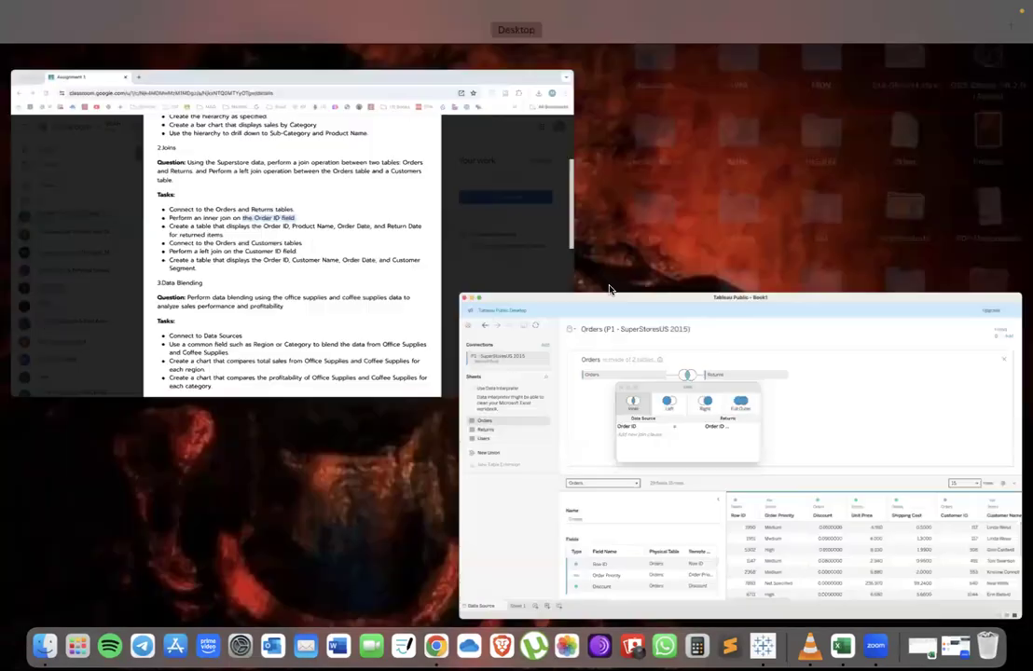
pyautogui.click(459, 272)
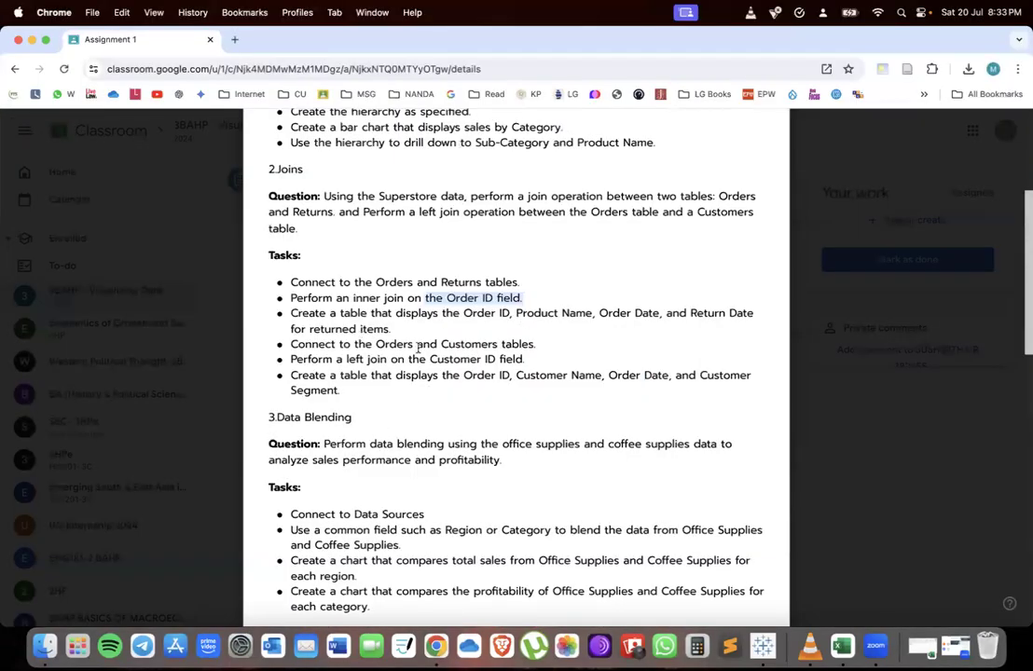
pyautogui.scroll(-1, 443, 493)
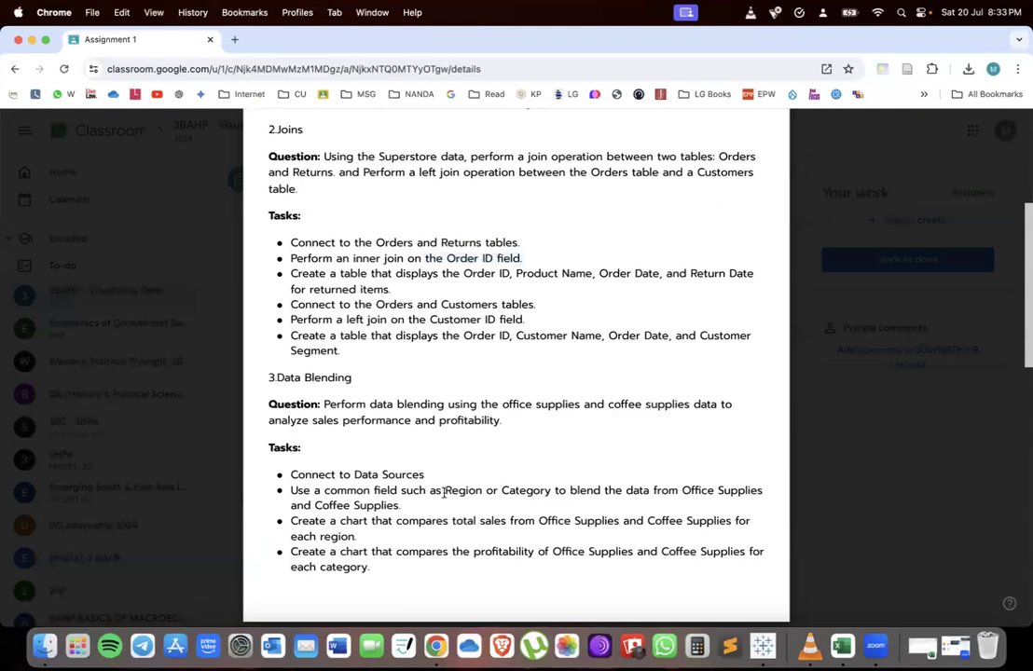
pyautogui.hotkey('ctrl', 'Up')
pyautogui.click(244, 435)
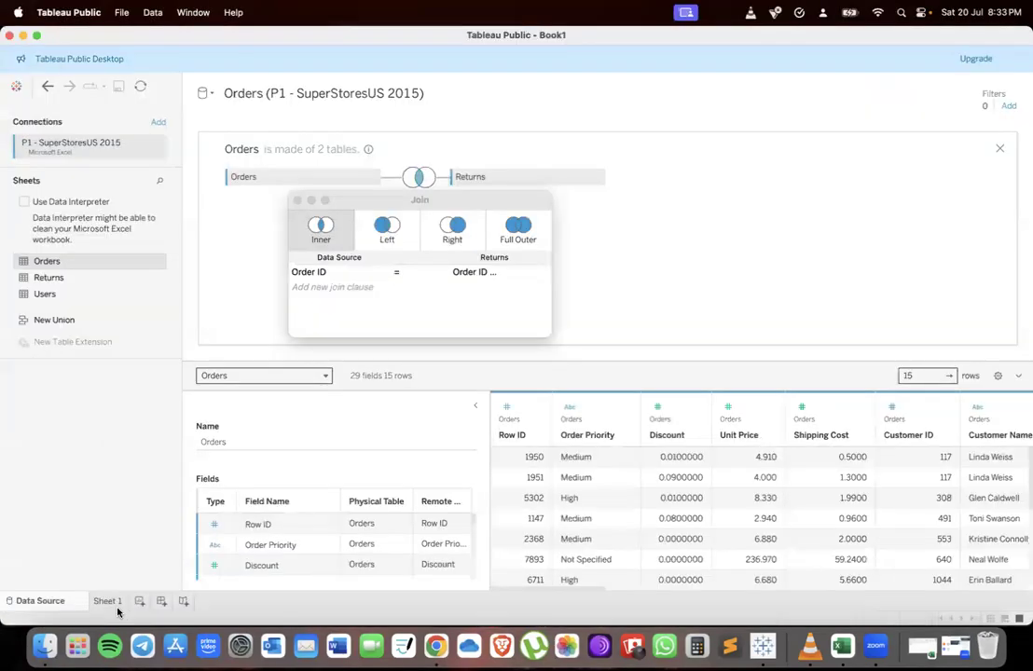
# On Sheet 1, place Order ID and Product Name on Rows for the returned-items table
pyautogui.click(110, 601)
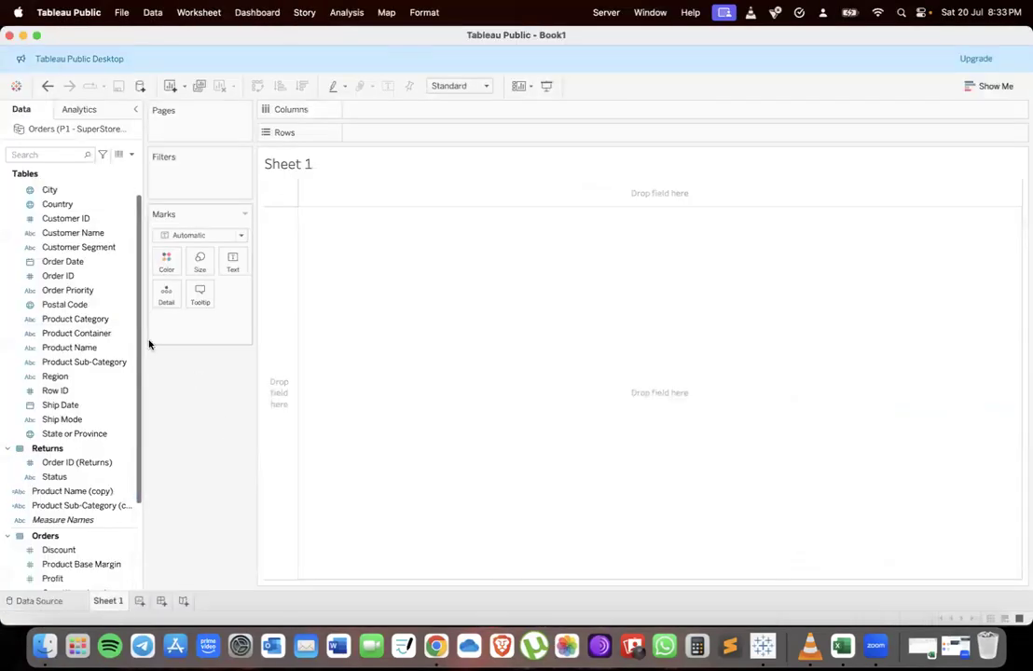
pyautogui.hotkey('ctrl', 'Up')
pyautogui.click(459, 291)
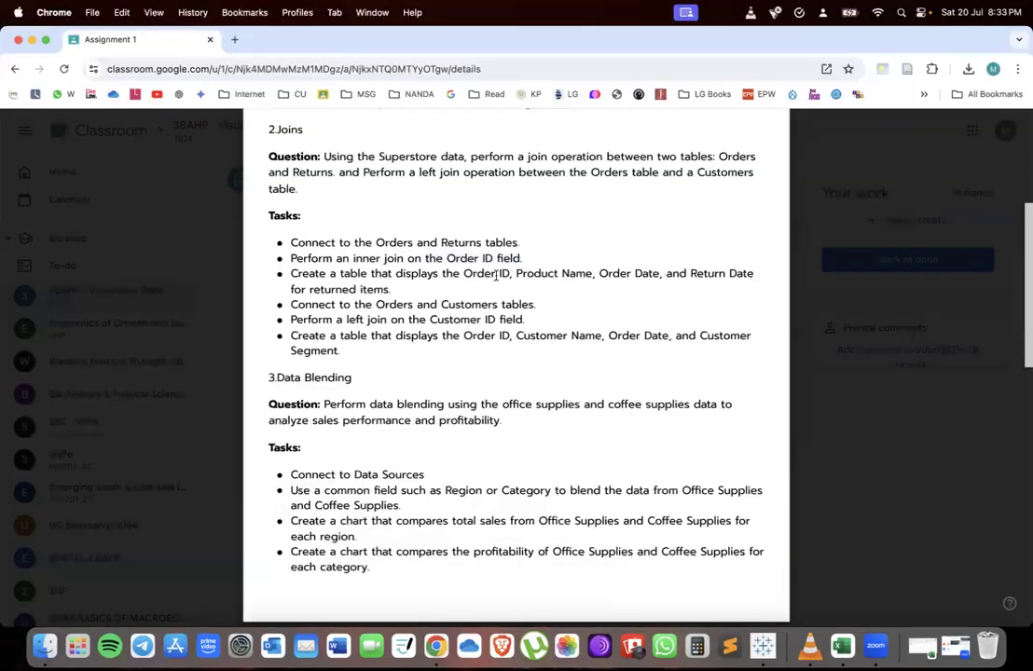
pyautogui.hotkey('ctrl', 'Up')
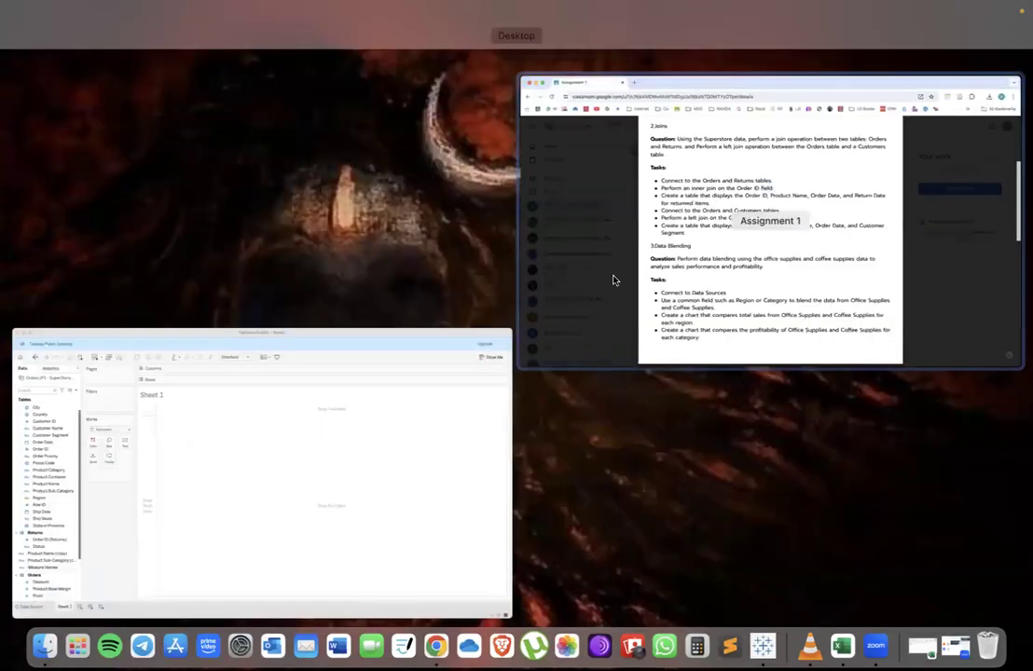
pyautogui.click(700, 263)
pyautogui.moveTo(690, 273); pyautogui.dragTo(452, 298)
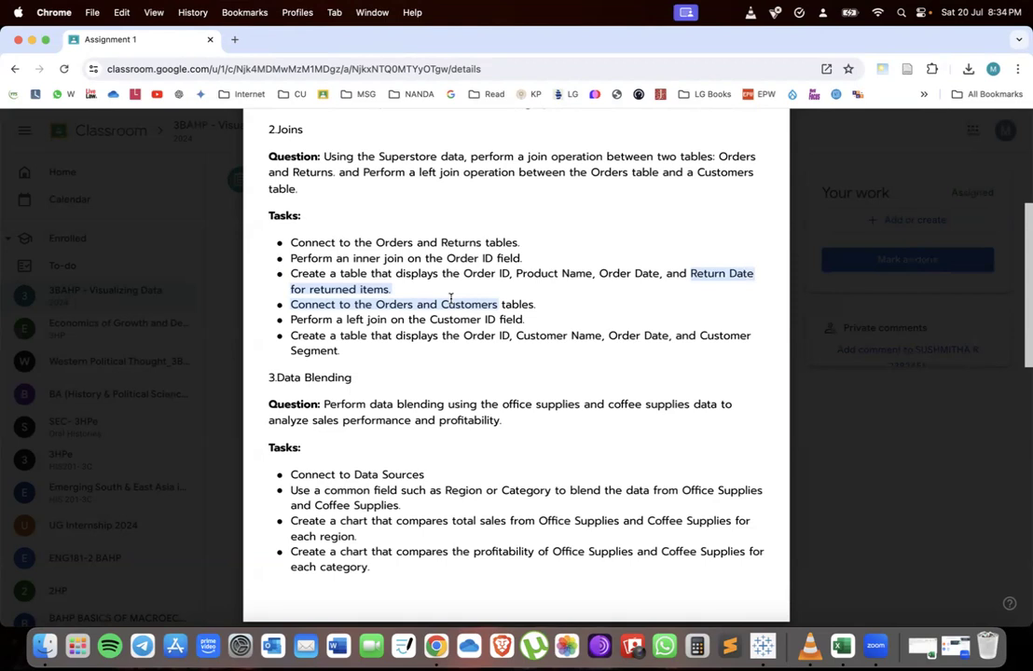
pyautogui.hotkey('ctrl', 'Up')
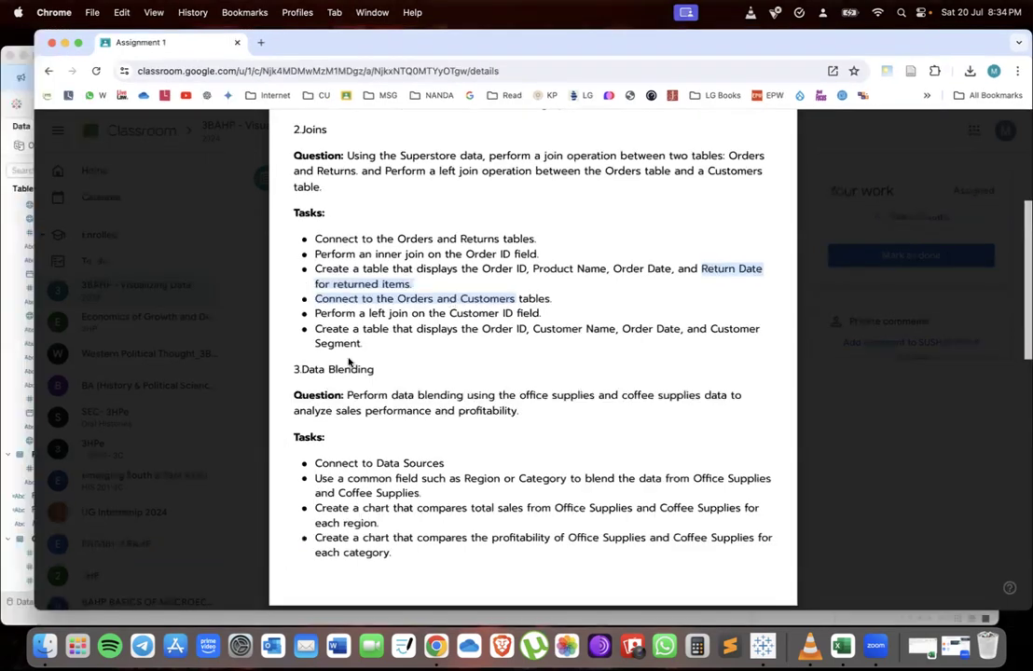
pyautogui.click(153, 492)
pyautogui.moveTo(61, 284); pyautogui.dragTo(373, 140)
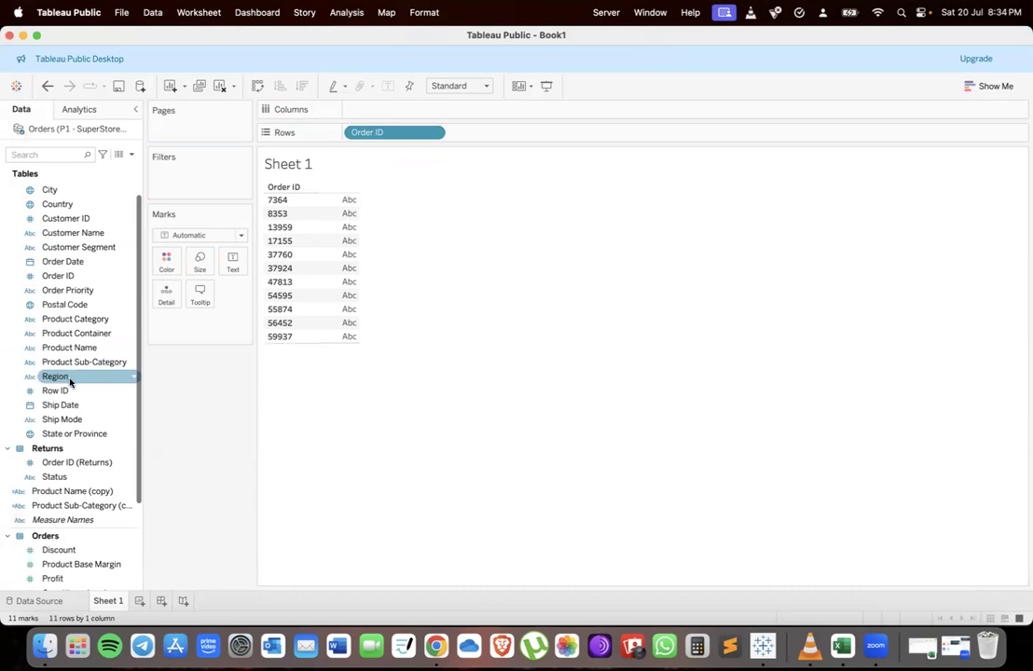
pyautogui.moveTo(70, 347); pyautogui.dragTo(485, 135)
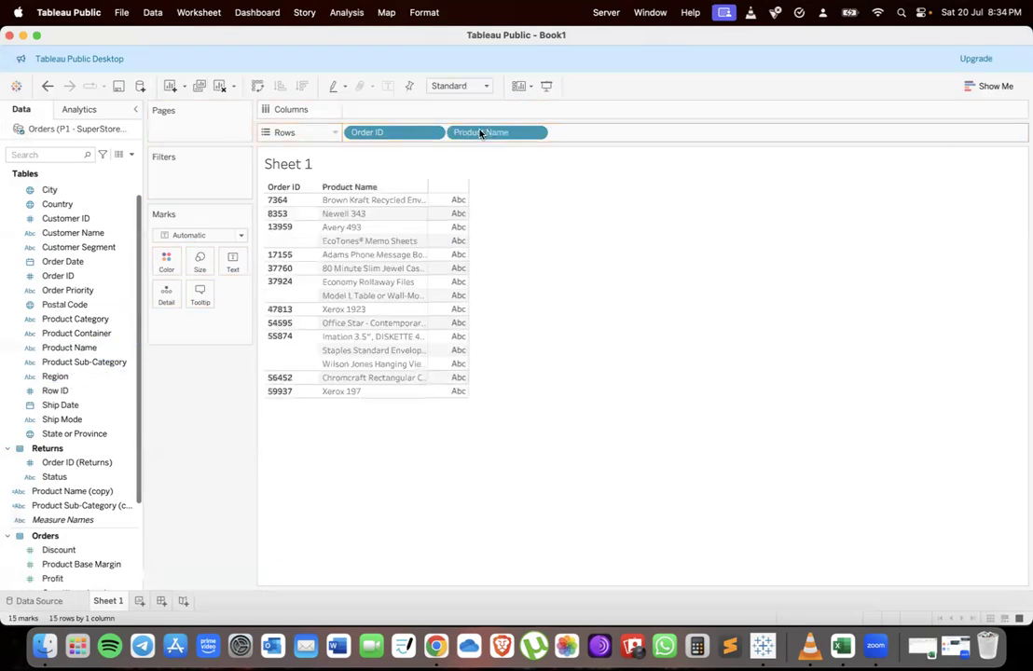
# Add Order Date to Rows of the returned-items table
pyautogui.hotkey('ctrl', 'Up')
pyautogui.click(499, 339)
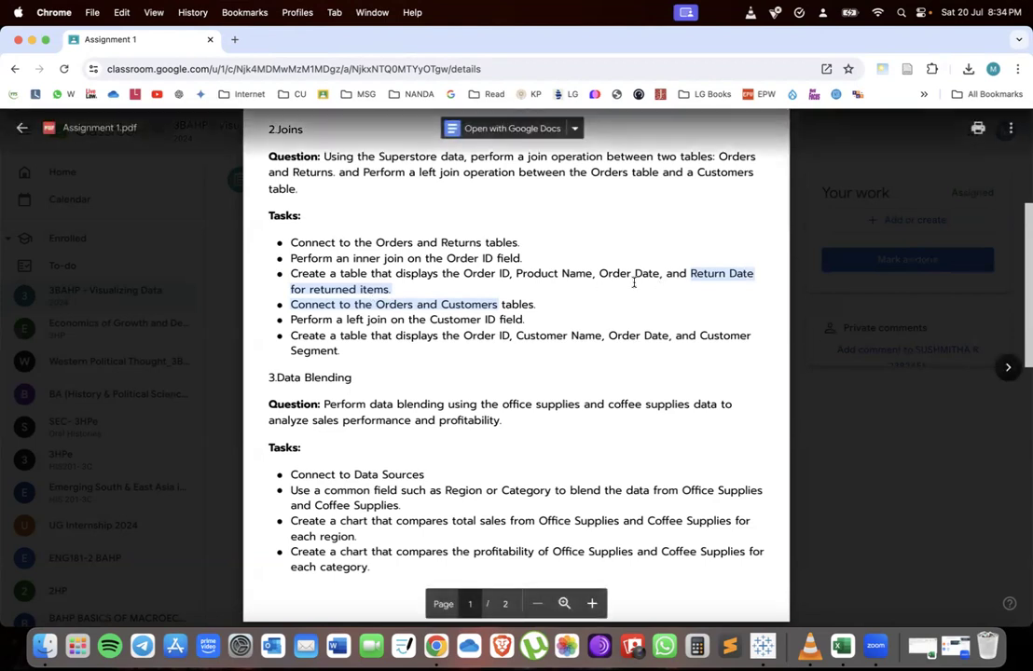
pyautogui.scroll(-3, 525, 341)
pyautogui.hotkey('ctrl', 'Up')
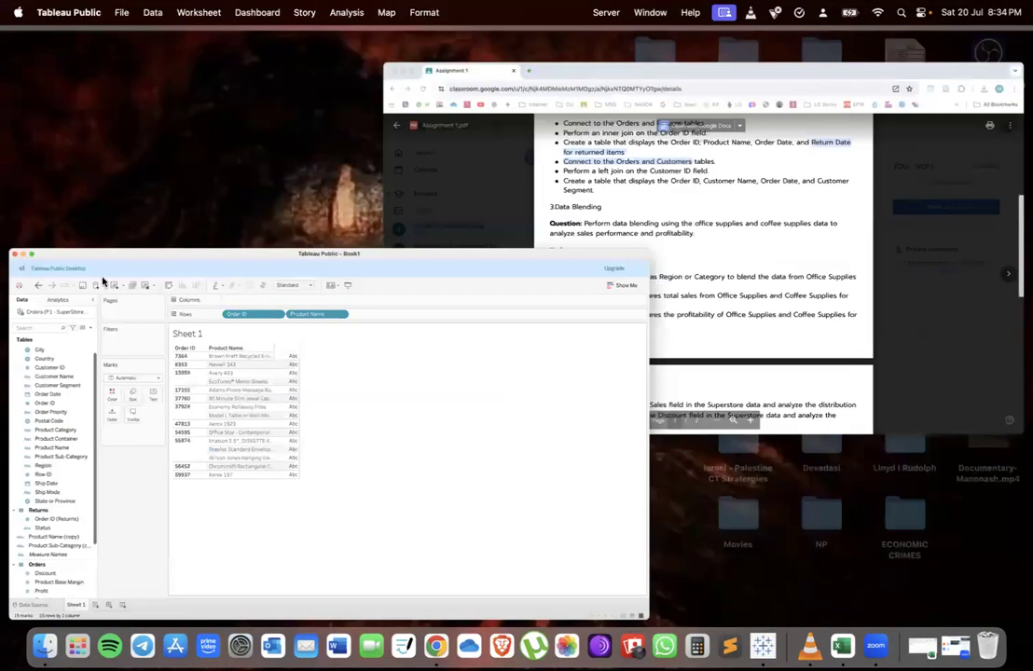
pyautogui.click(104, 282)
pyautogui.moveTo(65, 261); pyautogui.dragTo(597, 136)
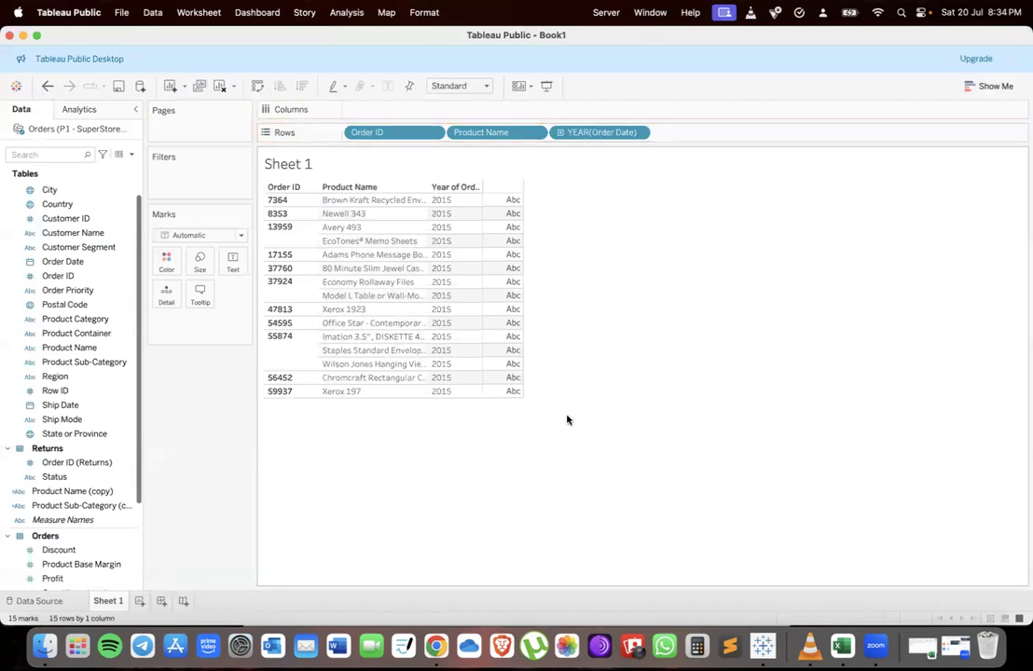
# Review the Orders and Customers join task in the assignment document and inspect the data source
pyautogui.hotkey('ctrl', 'Up')
pyautogui.click(624, 439)
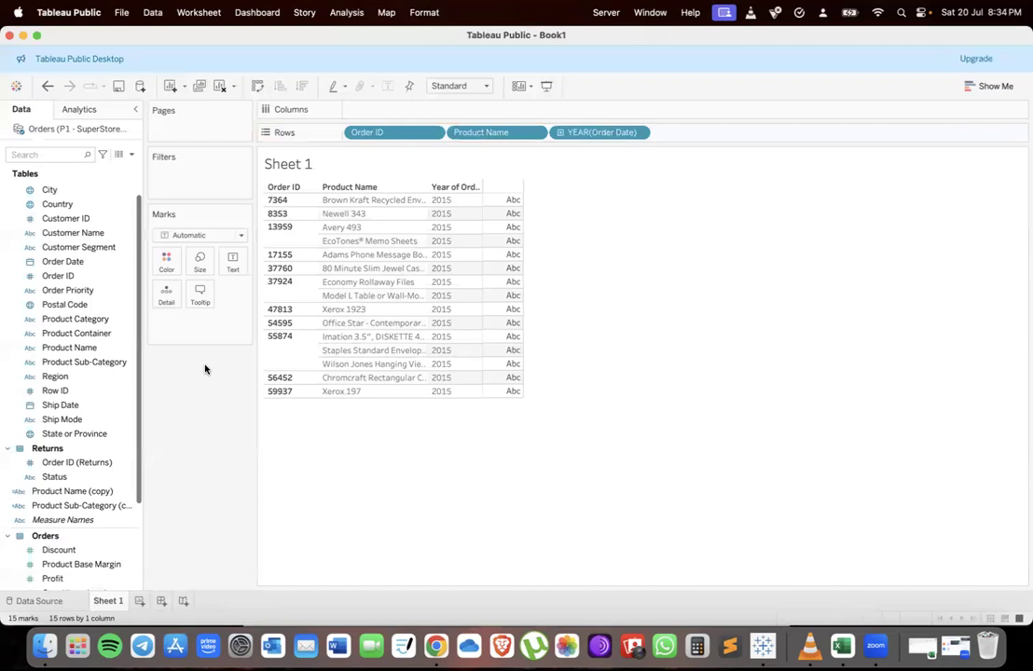
pyautogui.hotkey('ctrl', 'Up')
pyautogui.click(618, 433)
pyautogui.hotkey('ctrl', 'Up')
pyautogui.click(328, 276)
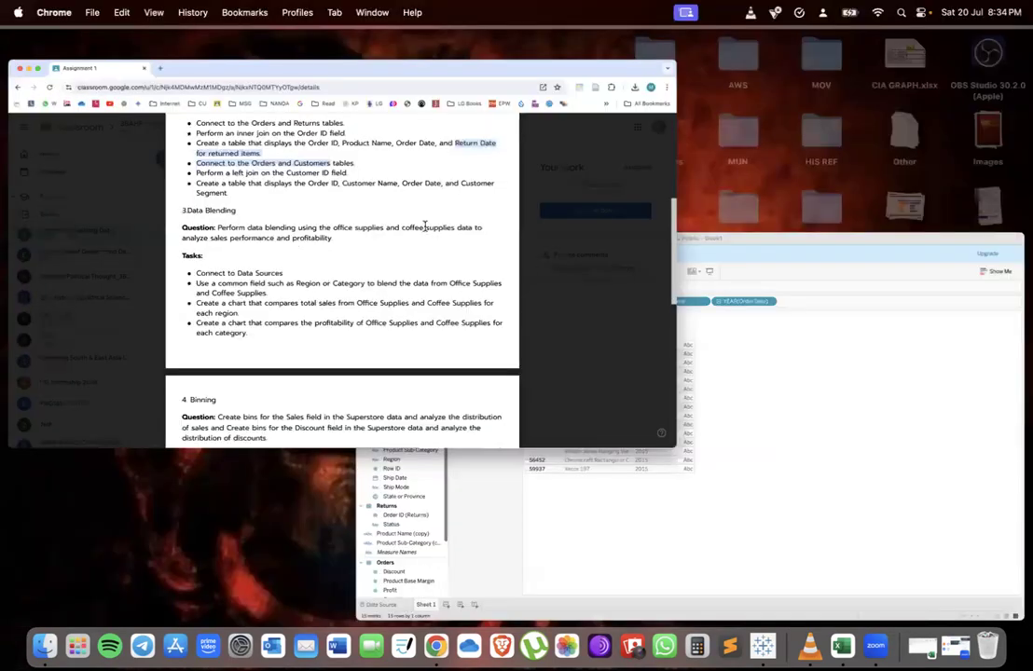
pyautogui.scroll(1, 335, 220)
pyautogui.moveTo(294, 209); pyautogui.dragTo(593, 203)
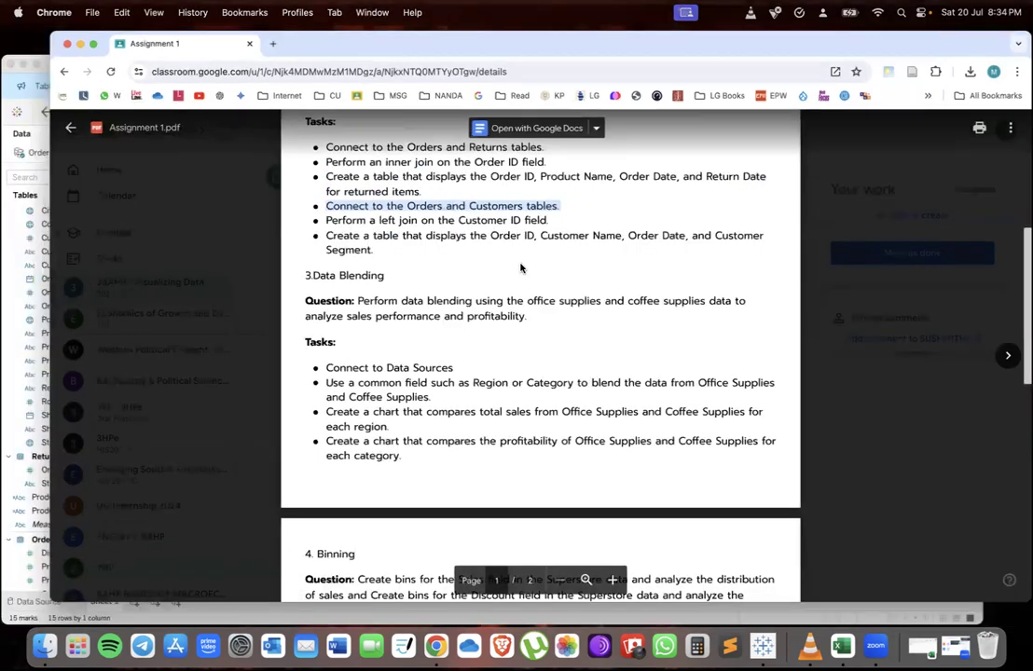
pyautogui.hotkey('ctrl', 'Up')
pyautogui.click(172, 463)
pyautogui.click(50, 603)
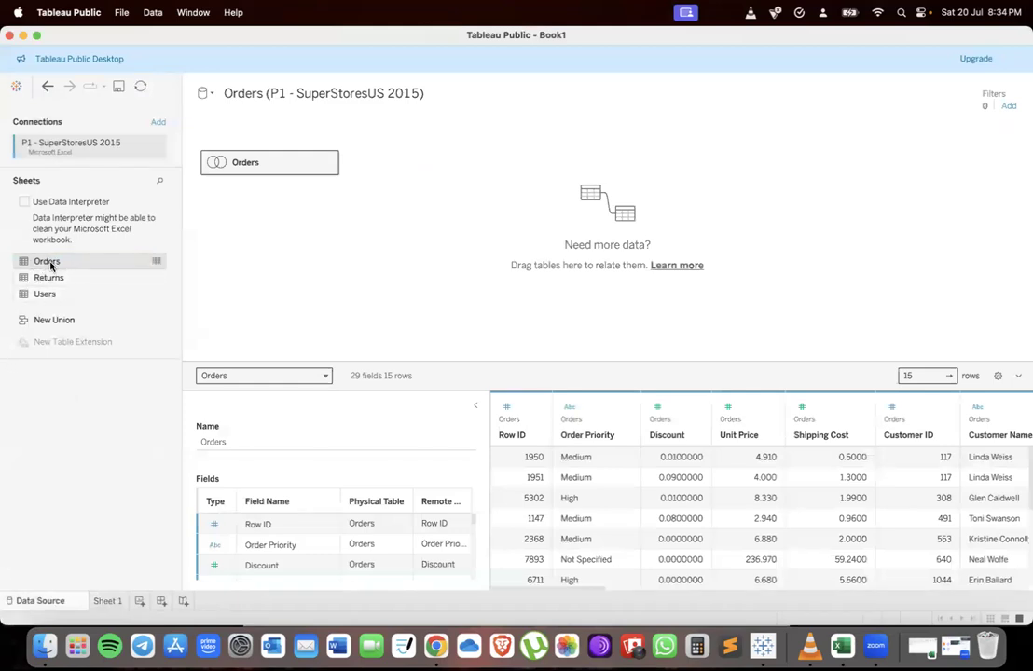
# Clear all fields from Rows on Sheet 1
pyautogui.click(108, 601)
pyautogui.moveTo(369, 131); pyautogui.dragTo(193, 438)
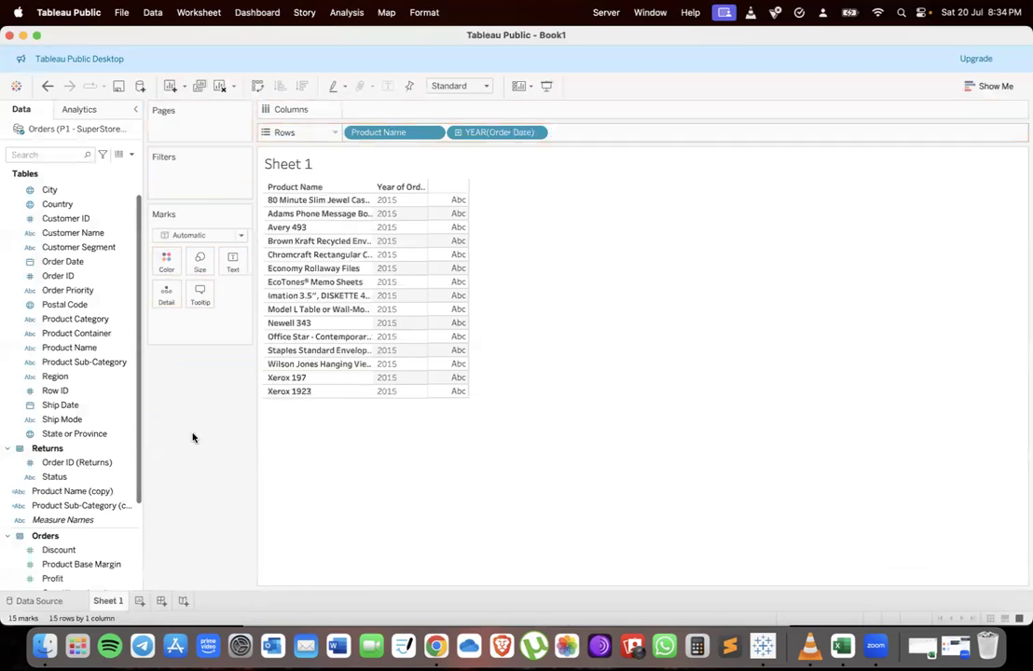
pyautogui.moveTo(391, 131); pyautogui.dragTo(214, 406)
pyautogui.moveTo(397, 132); pyautogui.dragTo(213, 374)
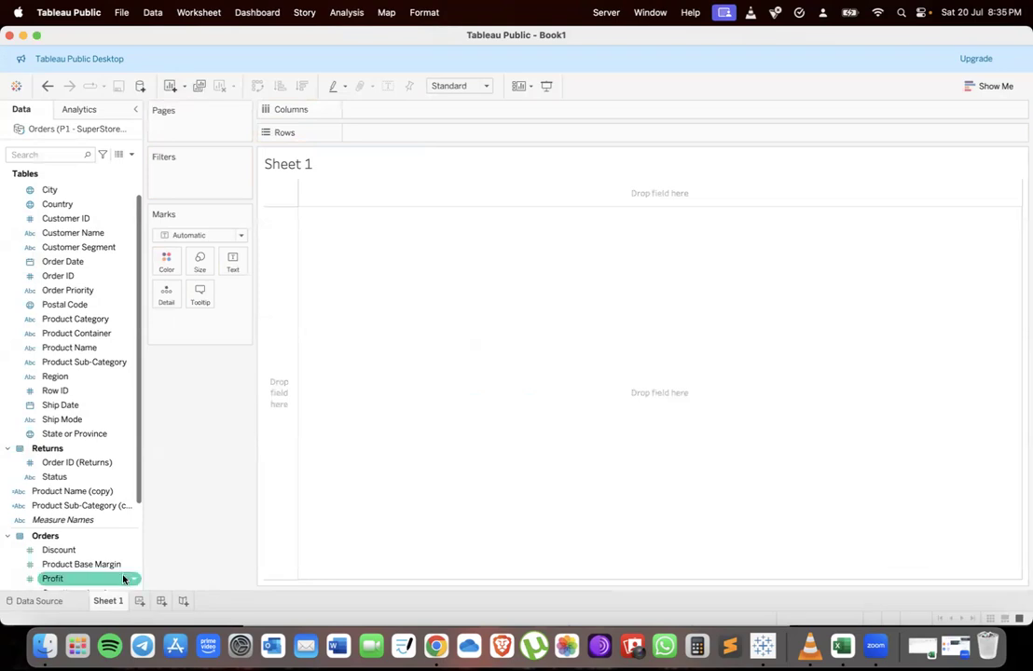
# Add two new worksheets, Sheet 2 and Sheet 3
pyautogui.click(139, 602)
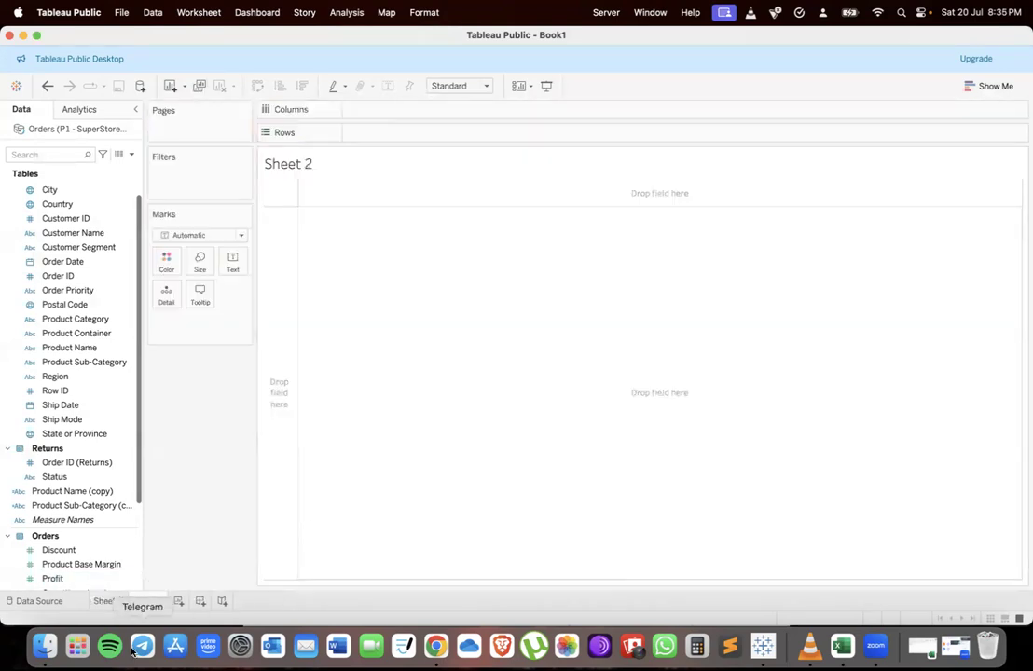
pyautogui.click(178, 601)
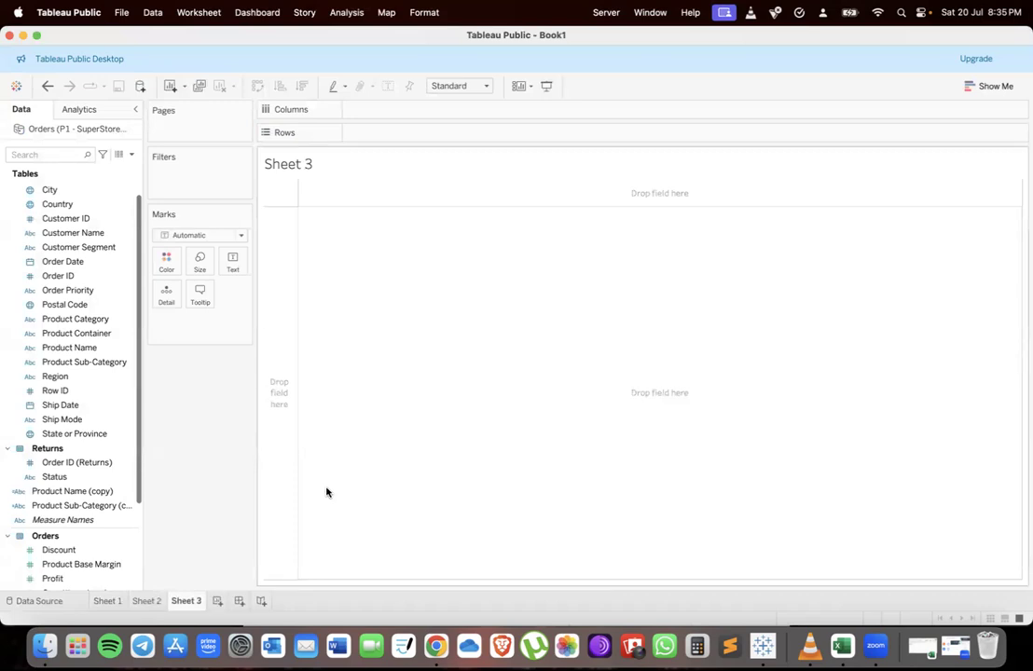
# Open the Orders data source's physical tables and remove the Returns table from it
pyautogui.click(106, 601)
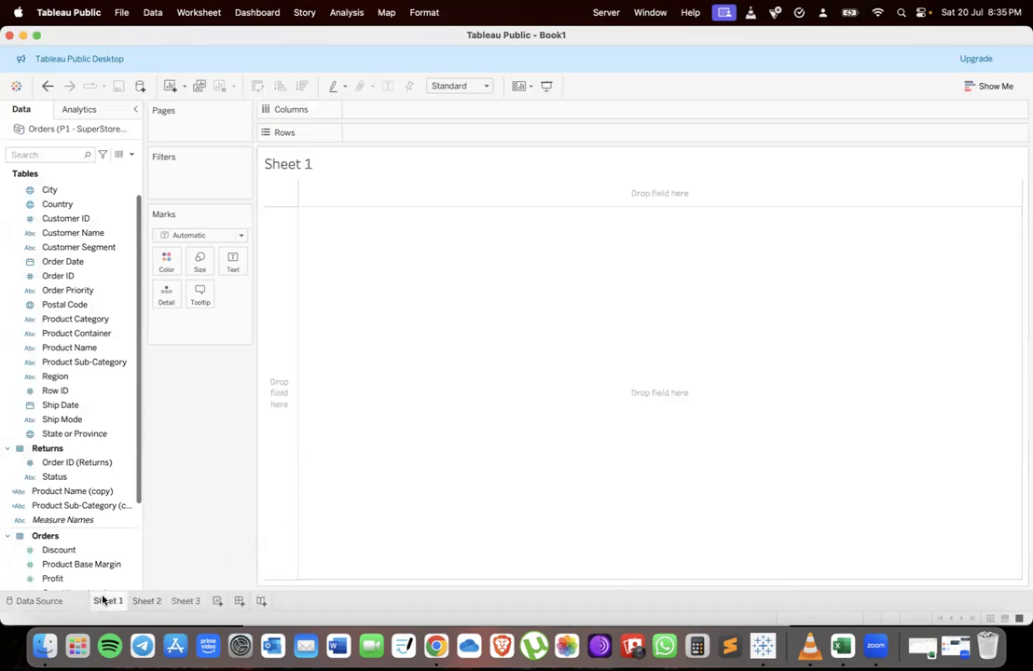
pyautogui.click(45, 600)
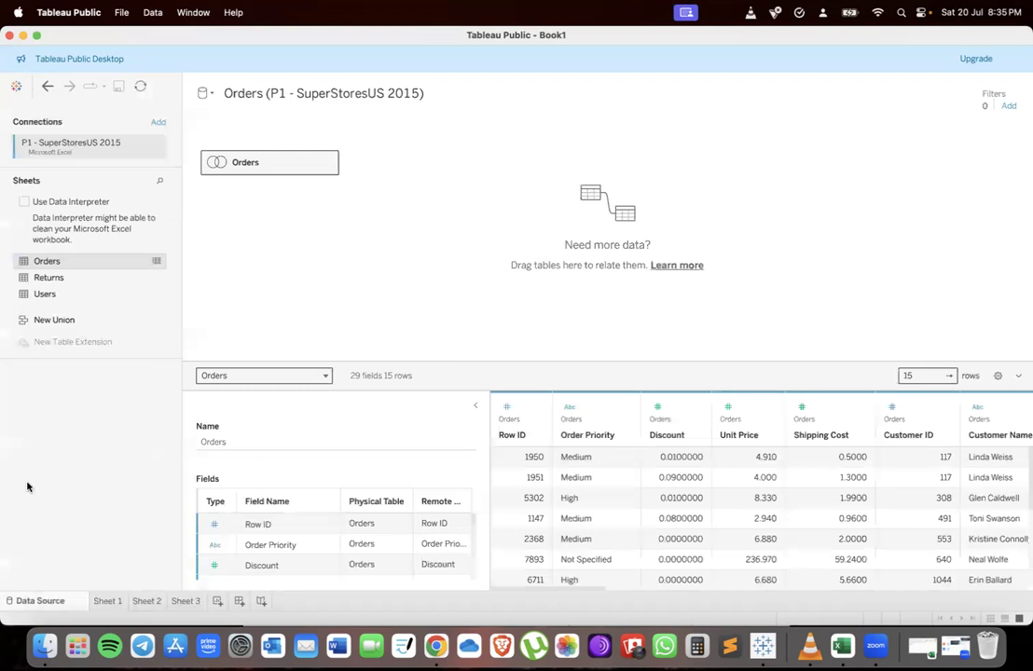
pyautogui.doubleClick(268, 166)
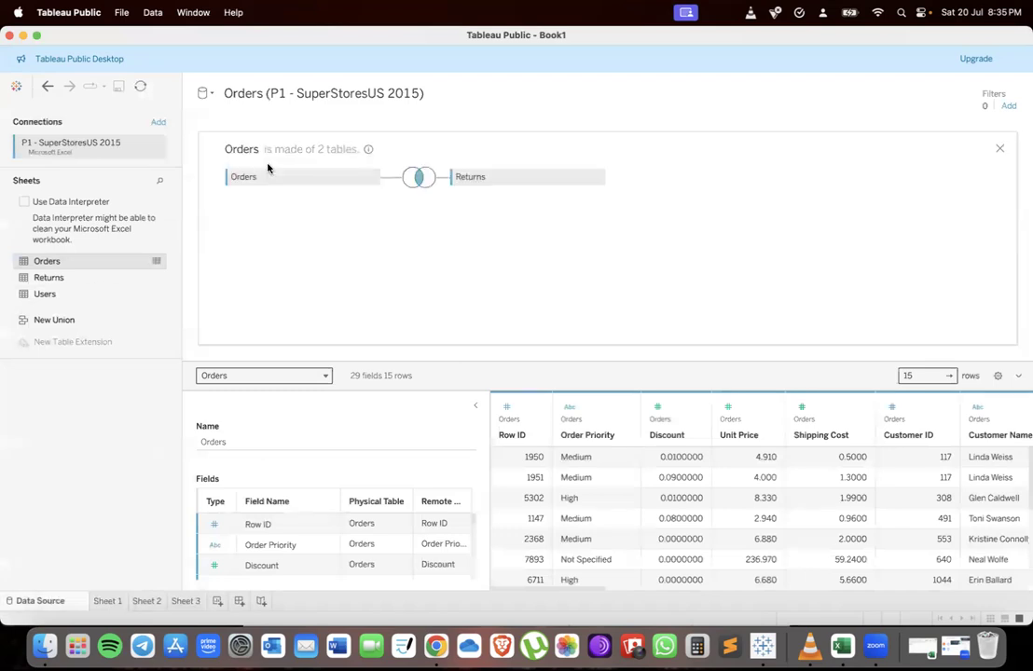
pyautogui.rightClick(542, 172)
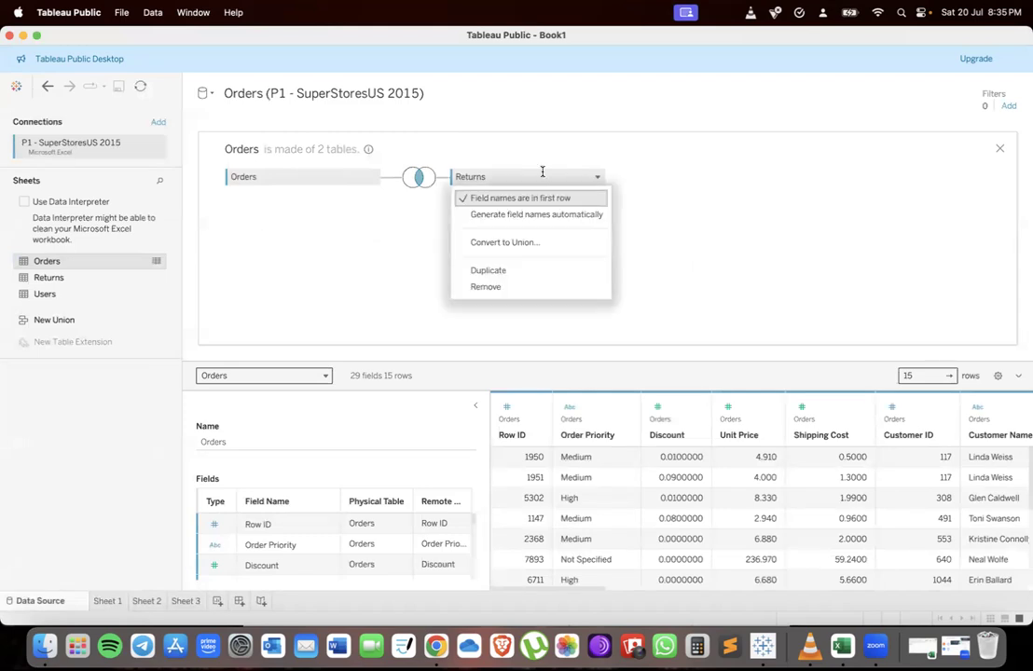
pyautogui.click(485, 286)
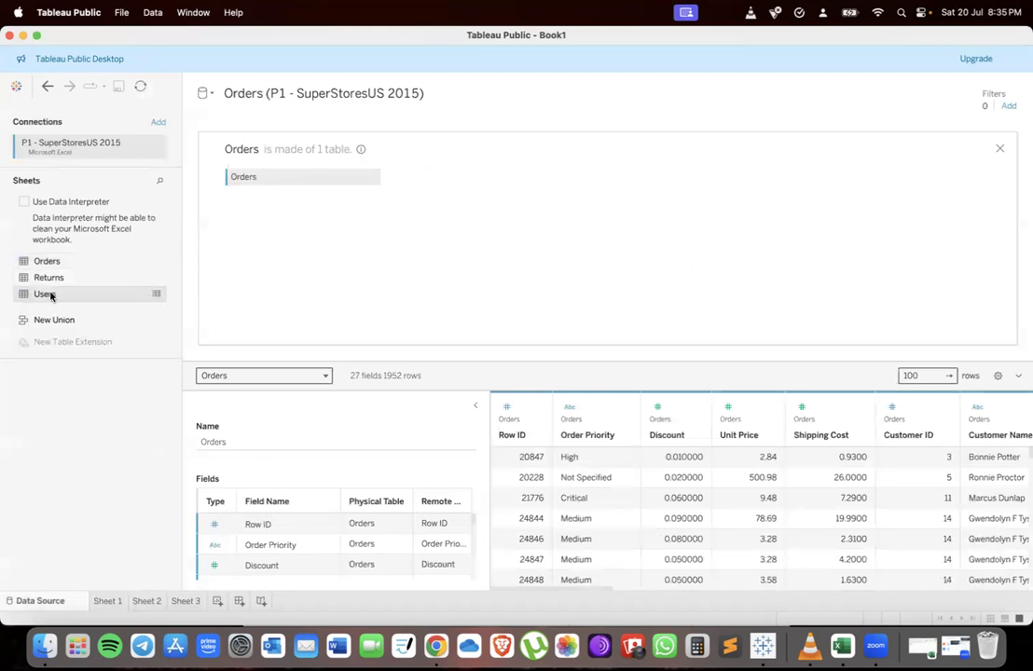
# Union Users onto Orders and left-join a second copy of Orders on Customer ID
pyautogui.moveTo(55, 296); pyautogui.dragTo(244, 196)
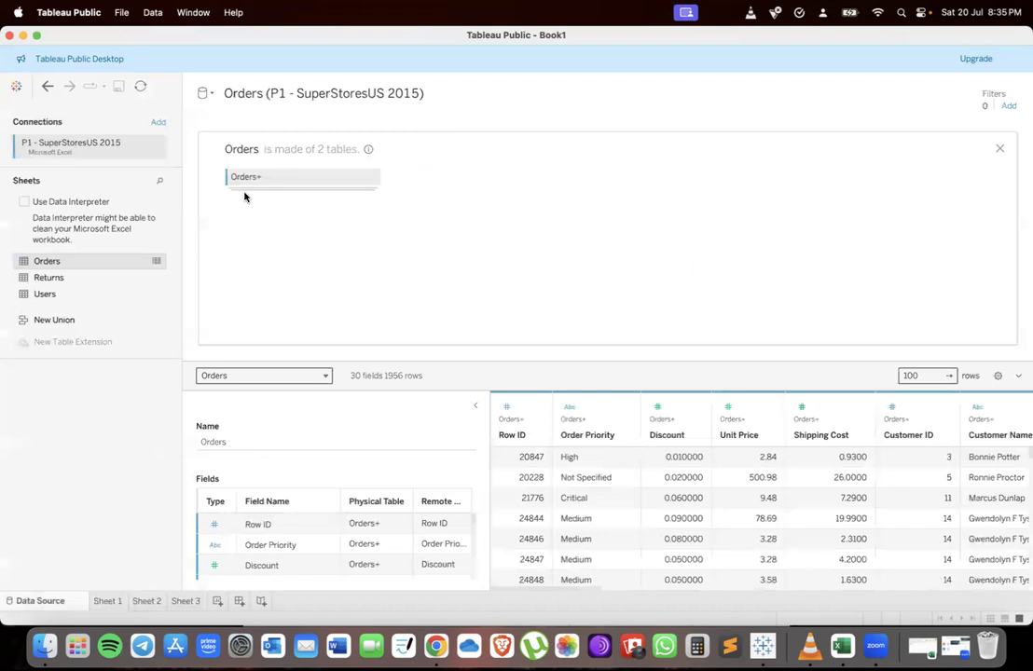
pyautogui.moveTo(51, 266); pyautogui.dragTo(443, 177)
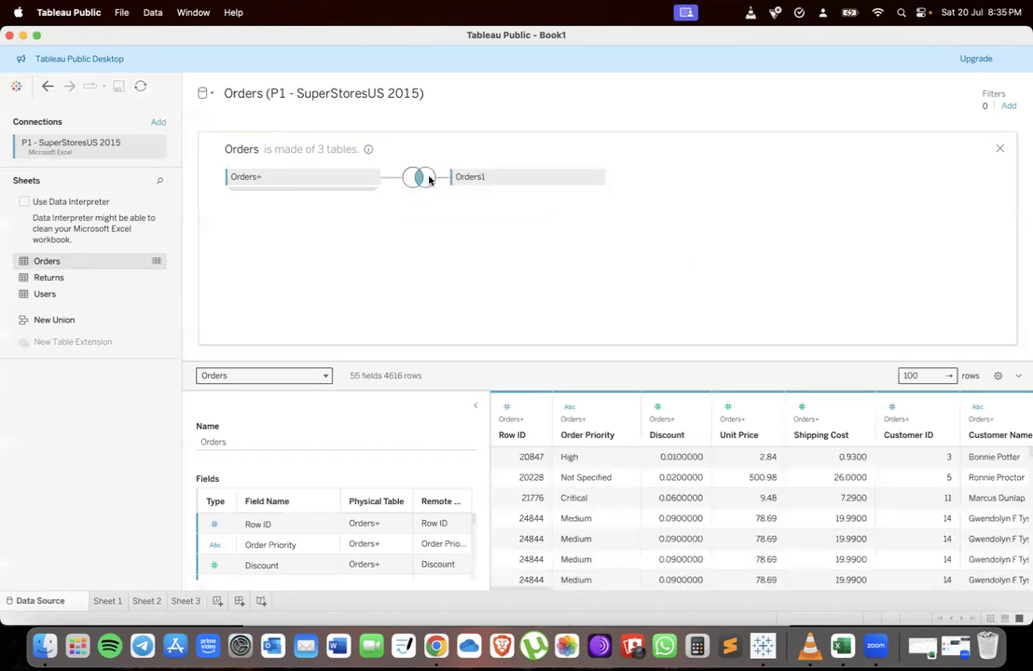
pyautogui.click(422, 178)
pyautogui.click(390, 225)
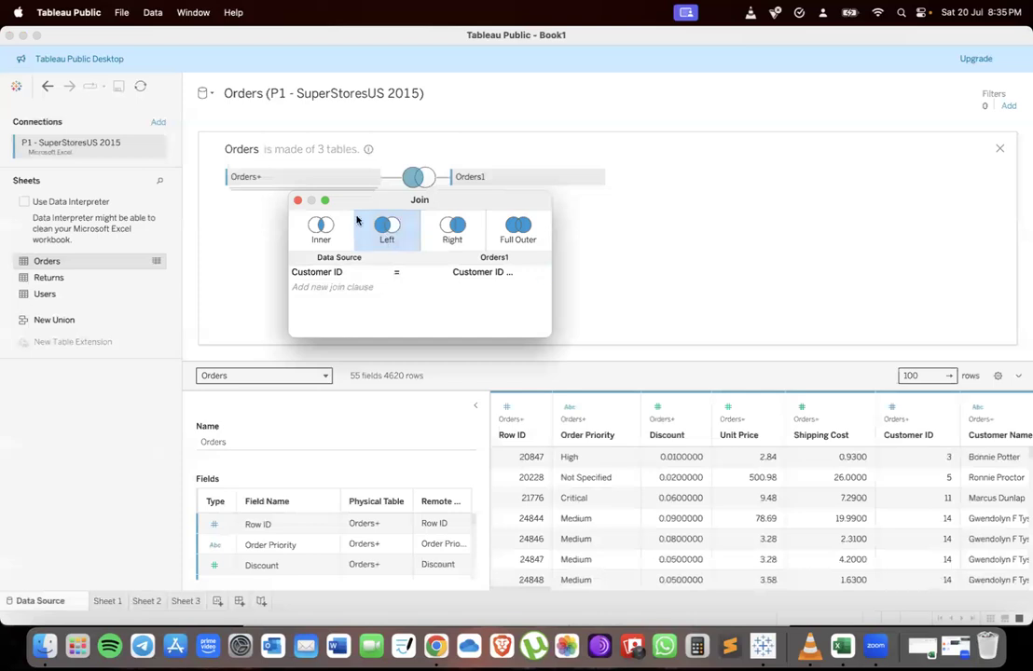
# Review the left-join and customer table tasks in the assignment document
pyautogui.hotkey('ctrl', 'Up')
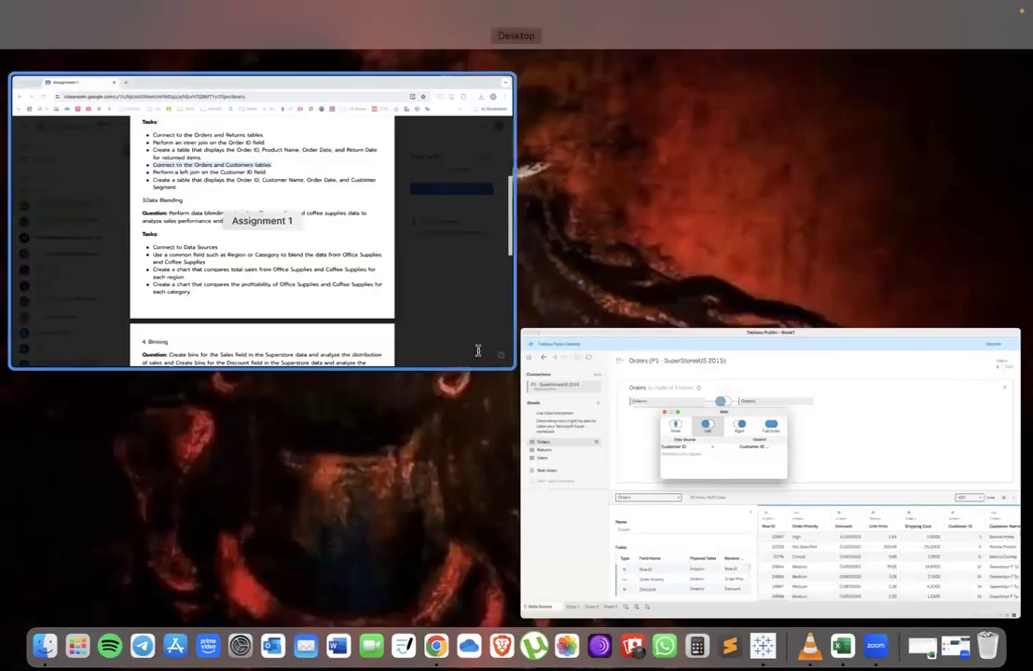
pyautogui.click(451, 221)
pyautogui.moveTo(390, 225); pyautogui.dragTo(539, 229)
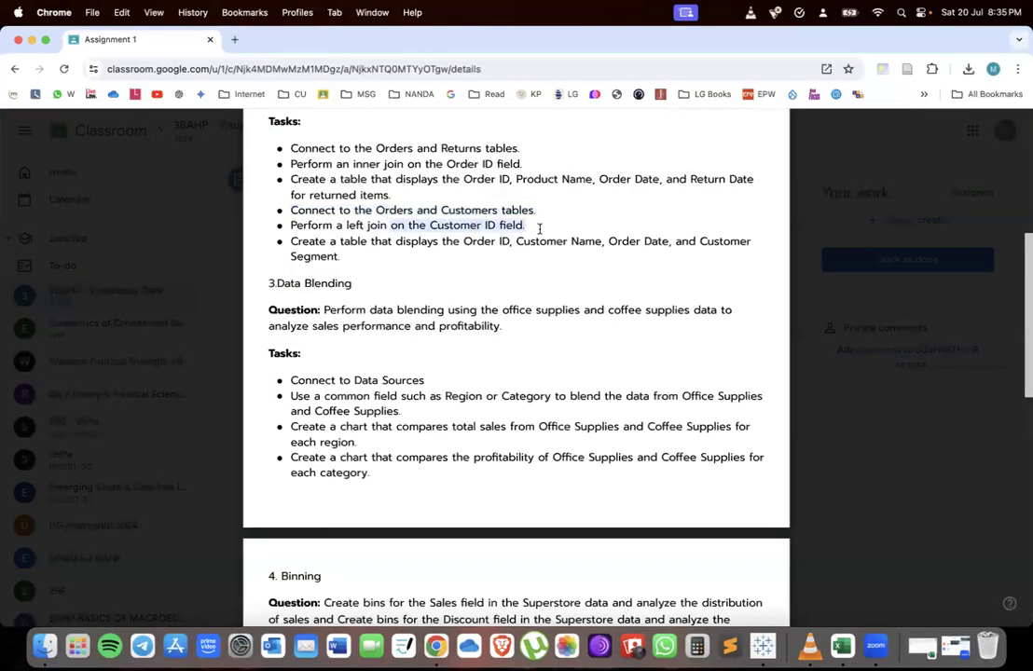
pyautogui.click(427, 225)
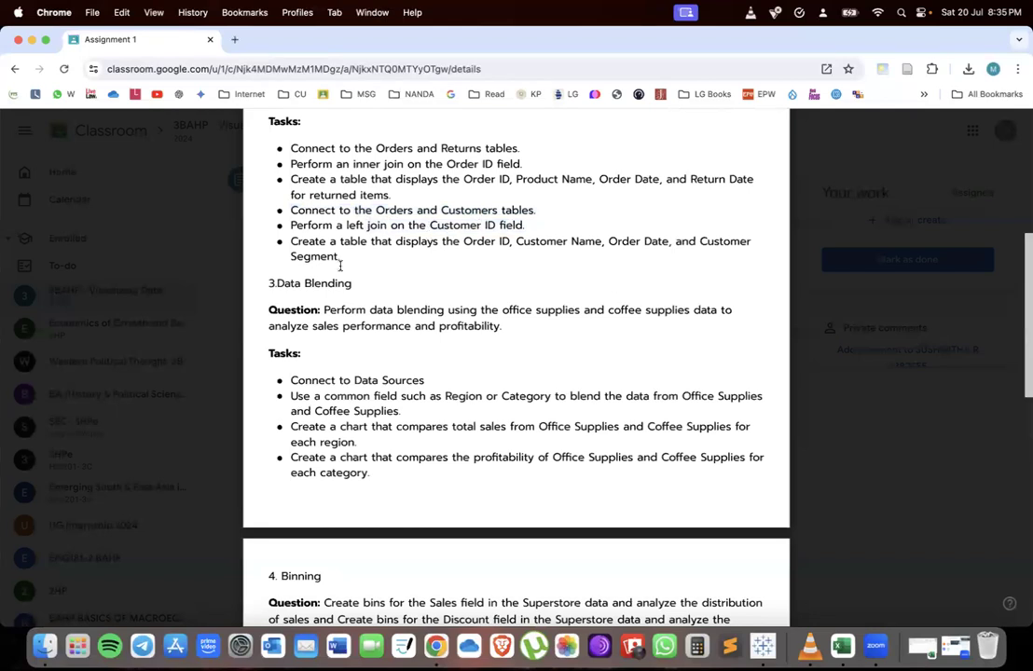
pyautogui.hotkey('ctrl', 'Up')
pyautogui.click(300, 380)
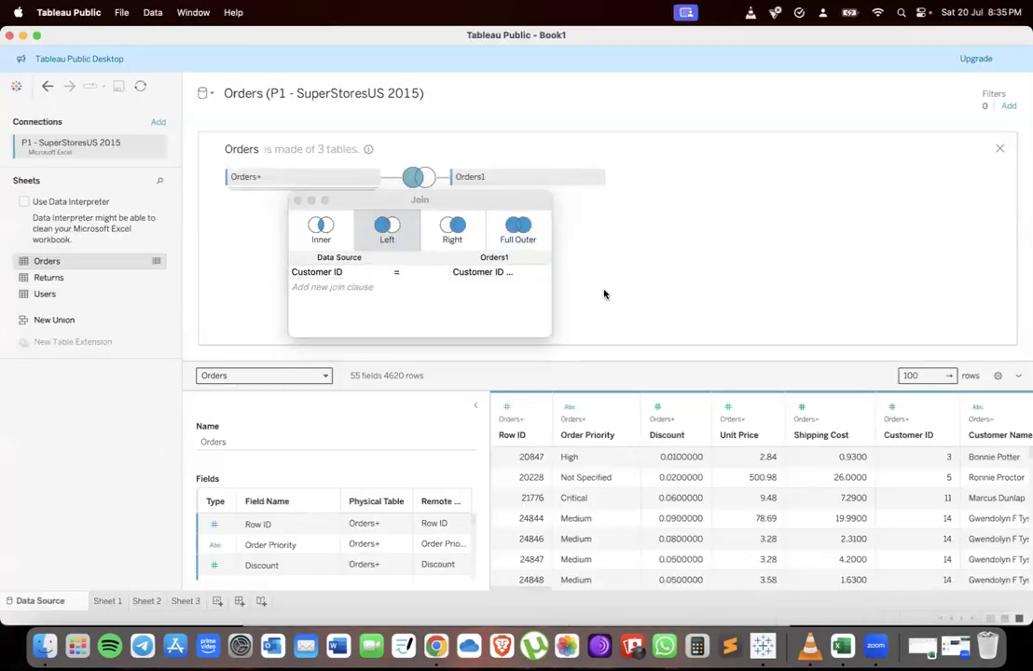
pyautogui.click(298, 200)
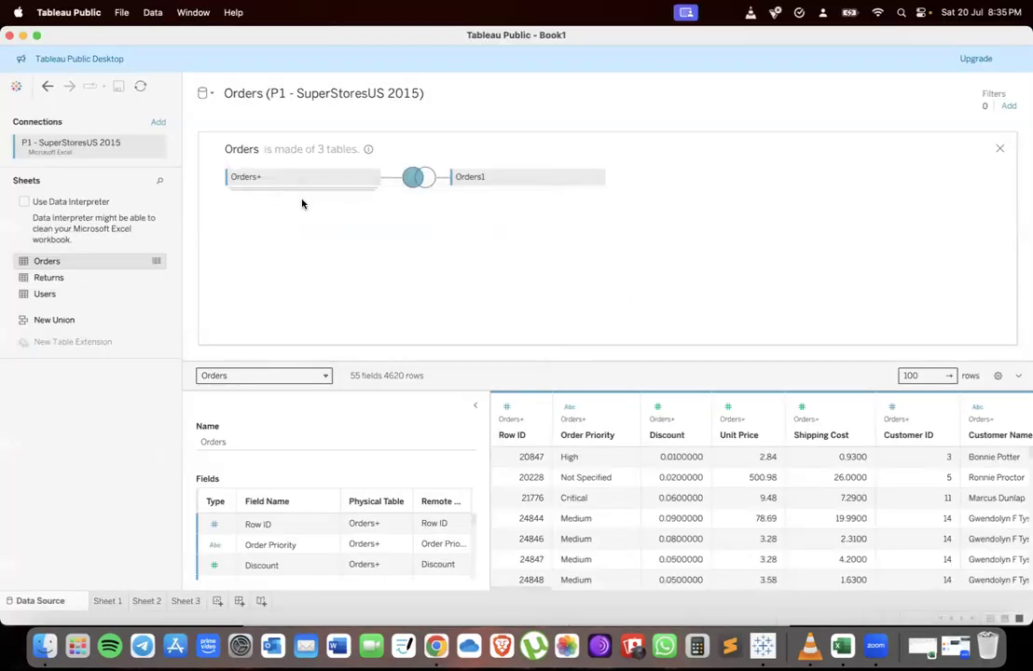
pyautogui.click(109, 601)
pyautogui.hotkey('ctrl', 'Up')
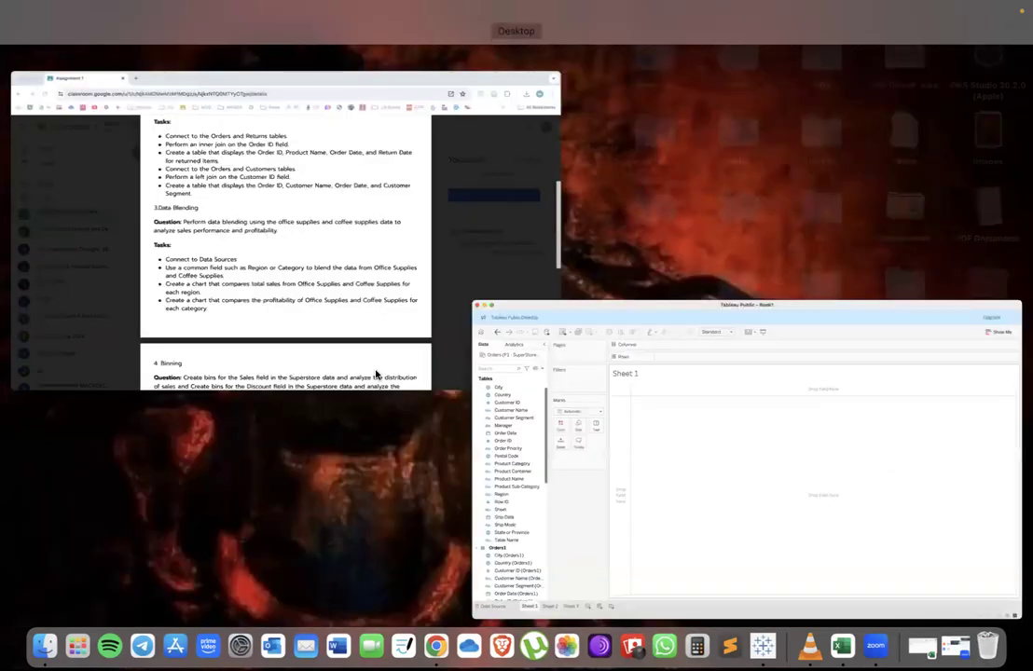
pyautogui.click(376, 375)
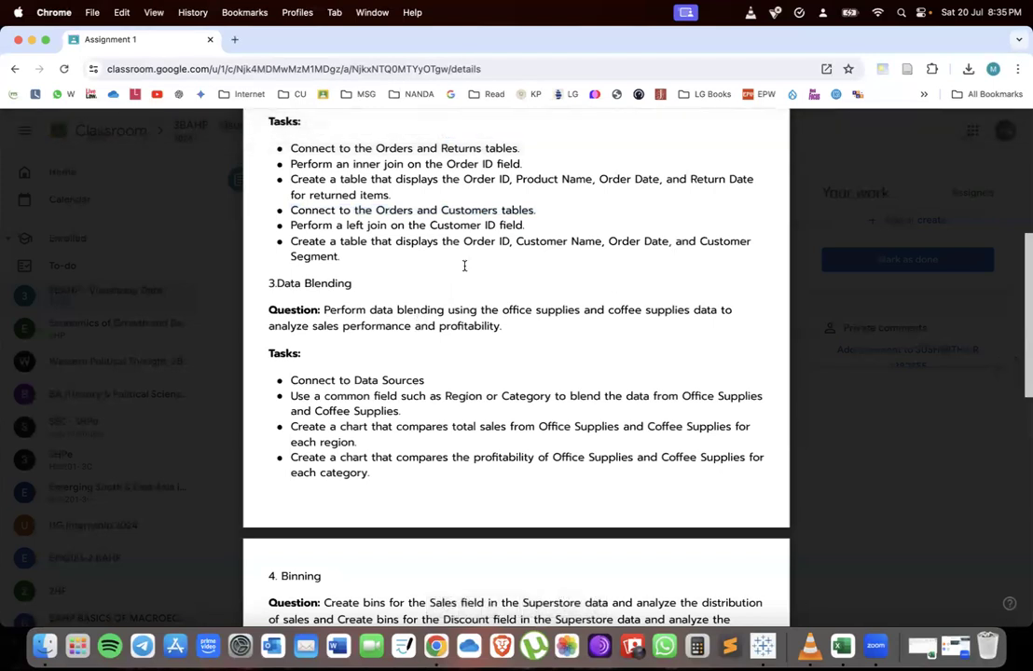
pyautogui.moveTo(462, 242); pyautogui.dragTo(697, 242)
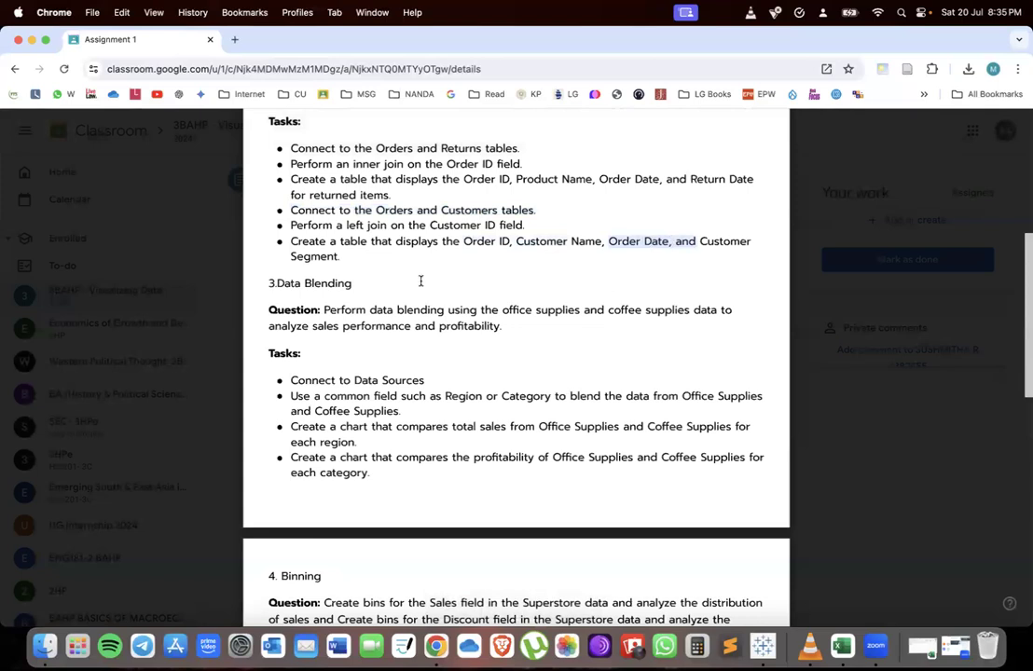
pyautogui.hotkey('ctrl', 'Up')
pyautogui.click(233, 432)
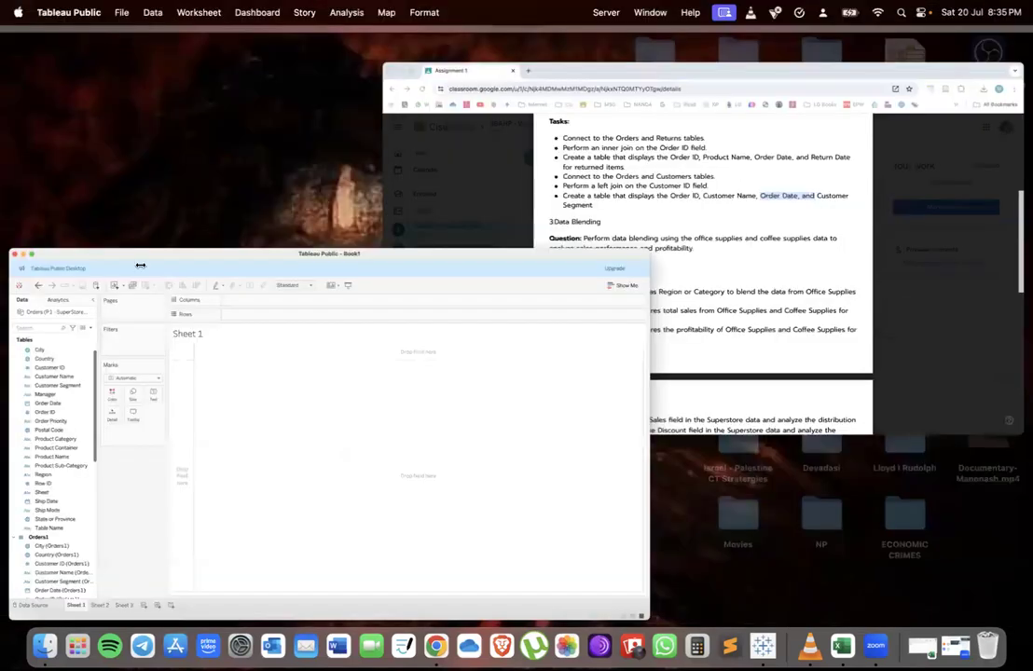
pyautogui.click(79, 290)
pyautogui.moveTo(79, 290); pyautogui.dragTo(373, 132)
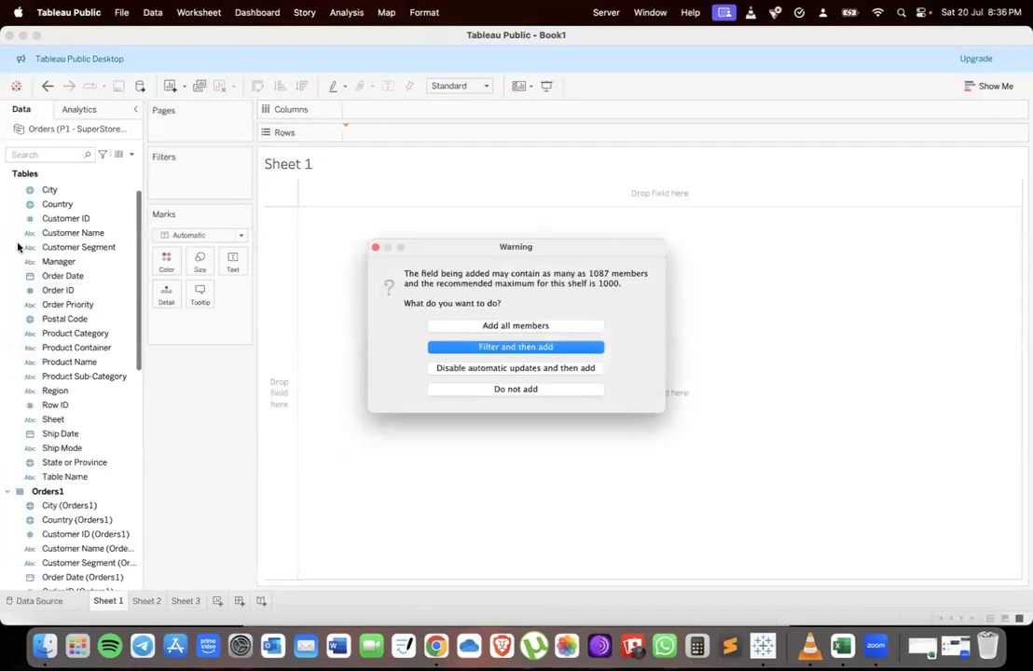
pyautogui.click(525, 351)
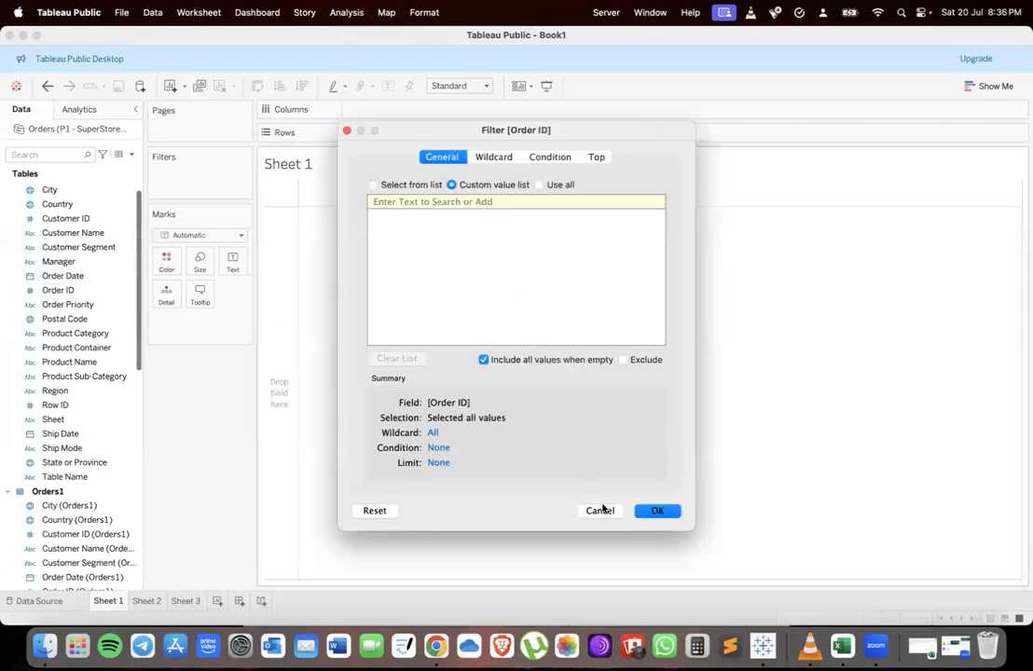
pyautogui.click(600, 510)
# Add Order ID with all members, Customer Name and Customer Segment to Rows on Sheet 1
pyautogui.moveTo(71, 291); pyautogui.dragTo(382, 134)
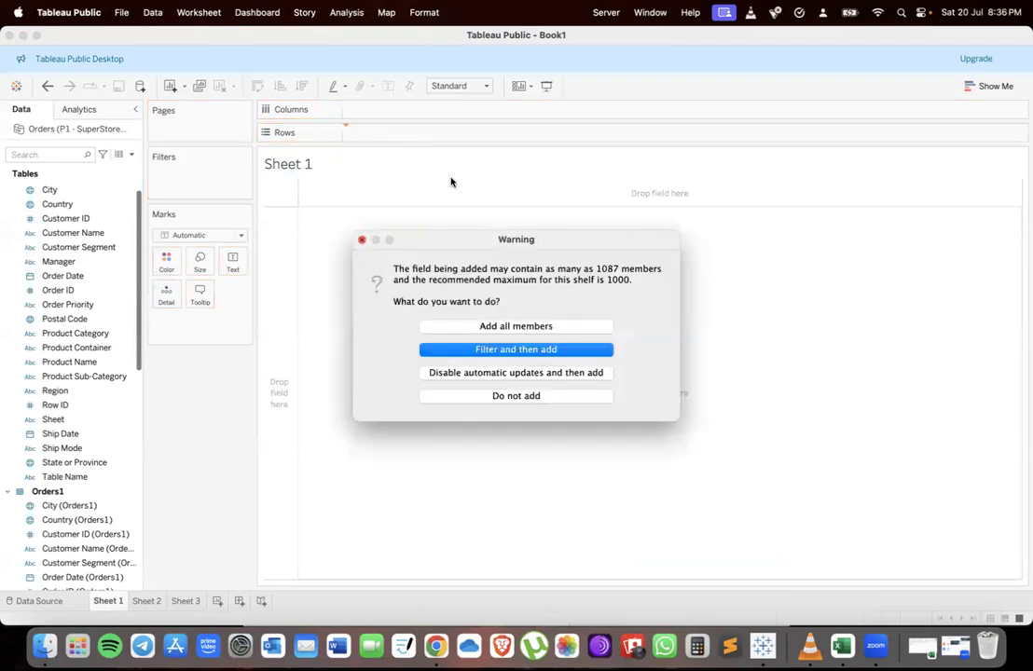
pyautogui.click(491, 327)
pyautogui.click(102, 247)
pyautogui.click(72, 232)
pyautogui.moveTo(73, 232); pyautogui.dragTo(488, 131)
pyautogui.moveTo(104, 248); pyautogui.dragTo(668, 132)
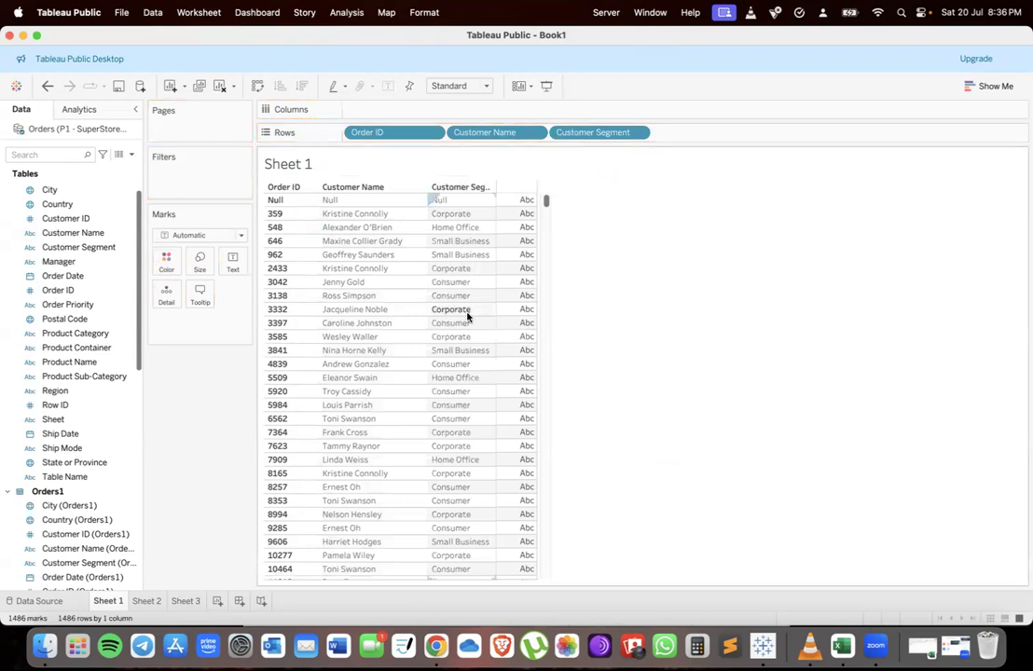
# Add Order Date to Rows between Customer Name and Customer Segment
pyautogui.click(296, 297)
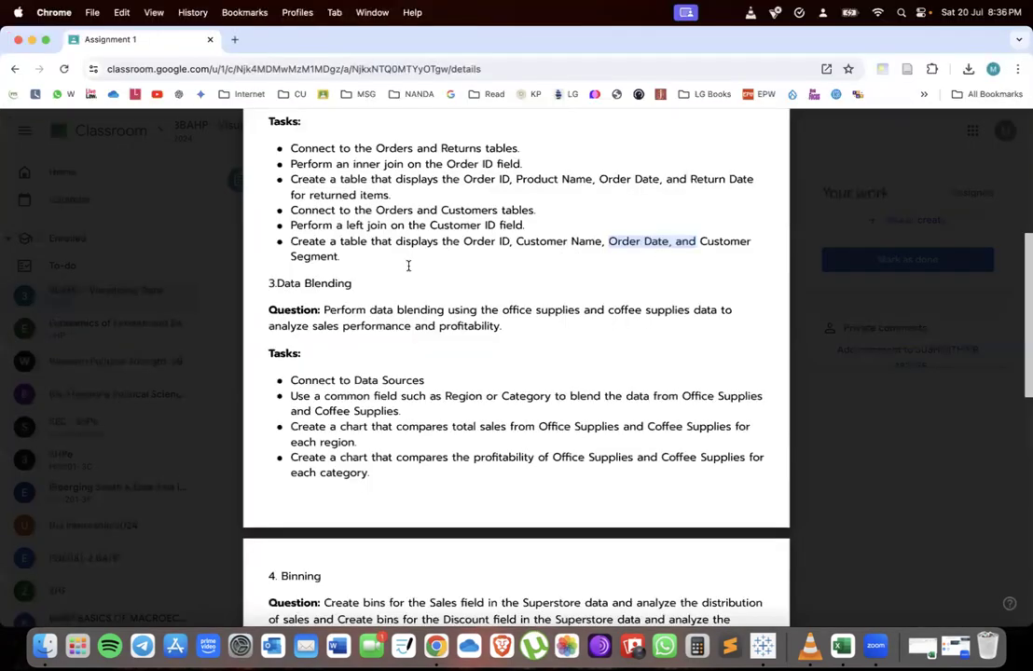
pyautogui.hotkey('ctrl', 'Up')
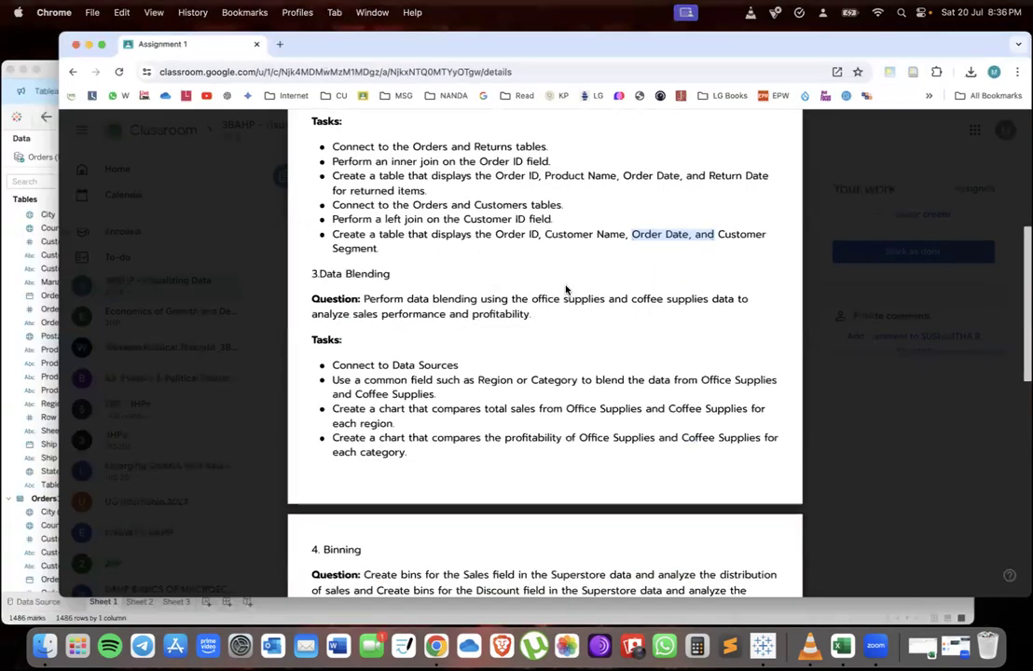
pyautogui.click(294, 445)
pyautogui.moveTo(59, 287); pyautogui.dragTo(549, 140)
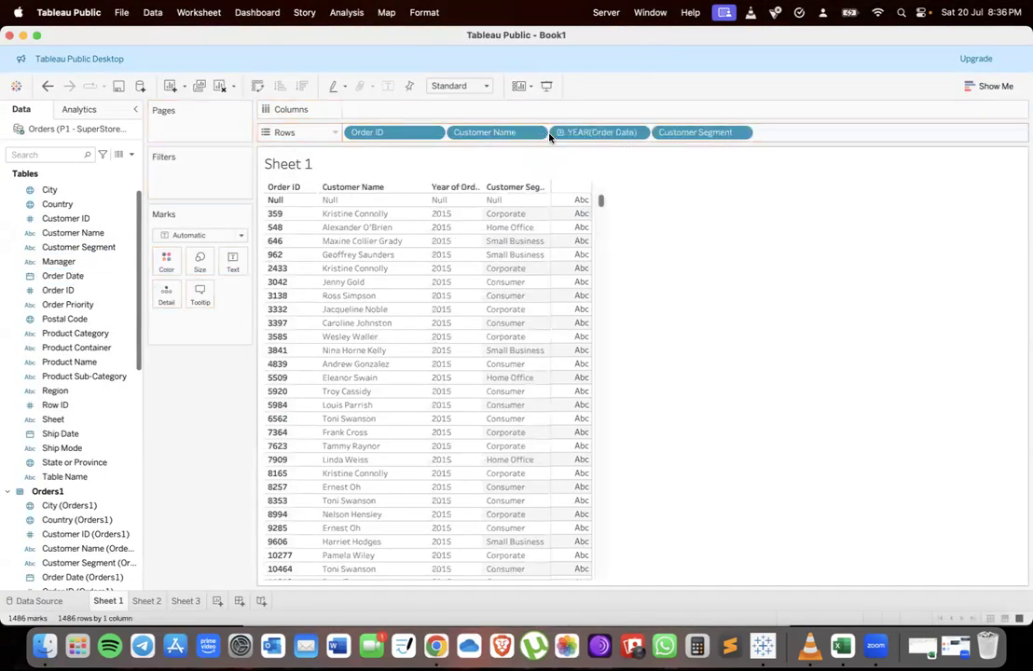
# Compare the customer table with the data blending tasks in the assignment document
pyautogui.hotkey('ctrl', 'Up')
pyautogui.click(406, 292)
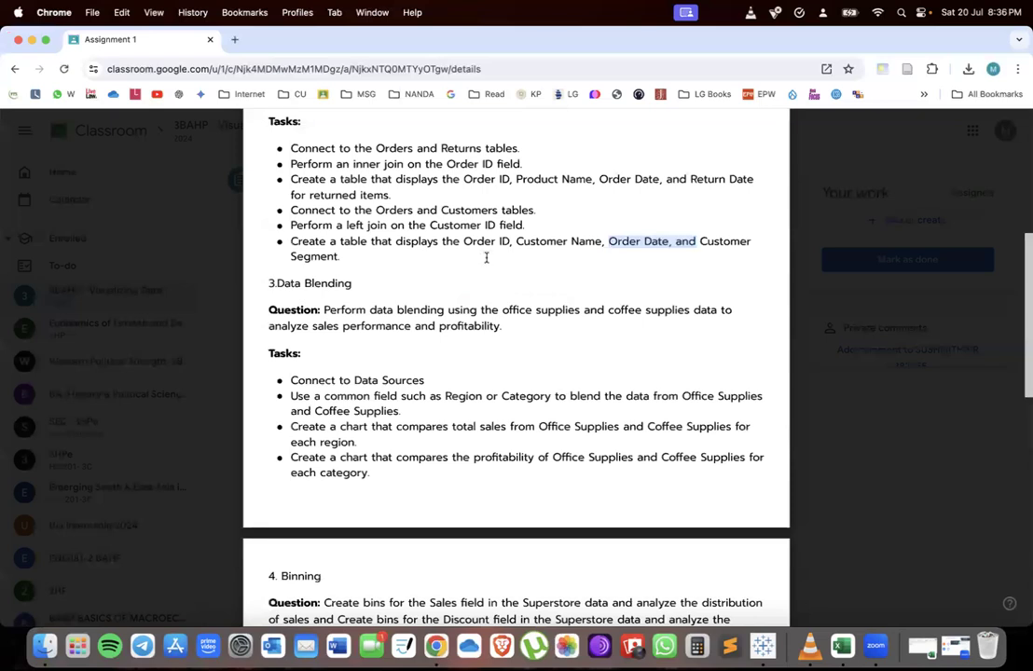
pyautogui.hotkey('ctrl', 'Up')
pyautogui.click(352, 389)
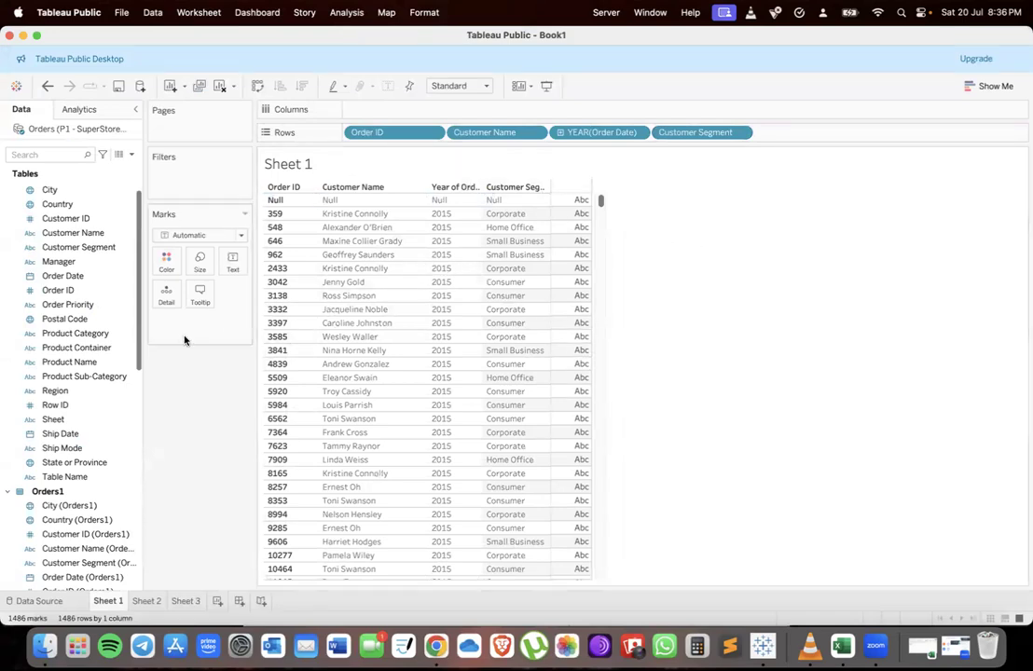
pyautogui.scroll(-10, 786, 408)
pyautogui.scroll(8, 468, 346)
pyautogui.scroll(5, 447, 346)
pyautogui.hotkey('ctrl', 'Up')
pyautogui.click(387, 326)
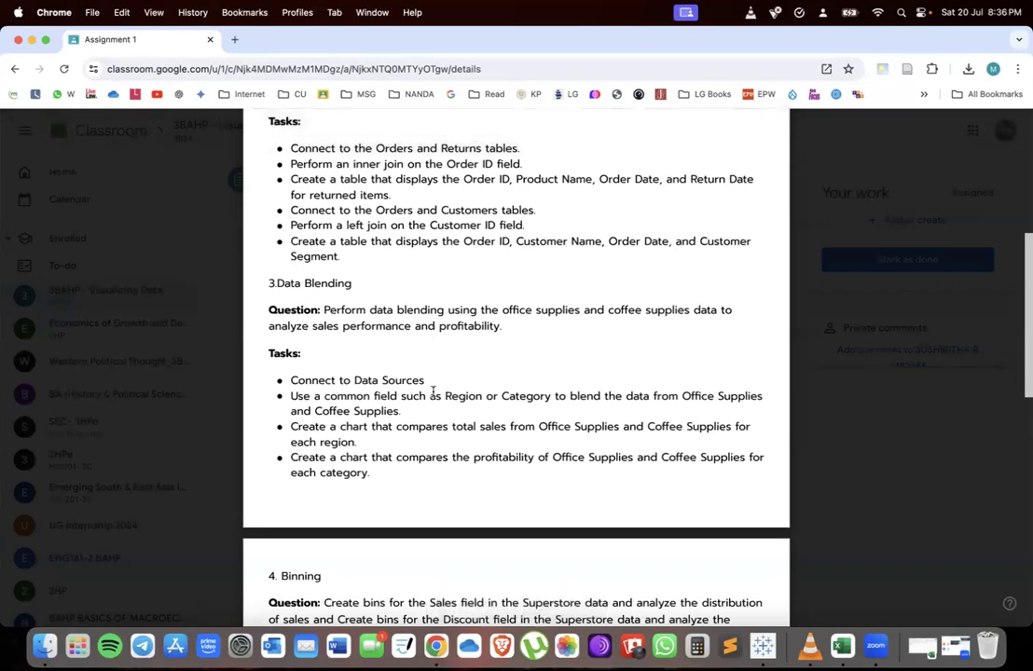
pyautogui.hotkey('ctrl', 'Up')
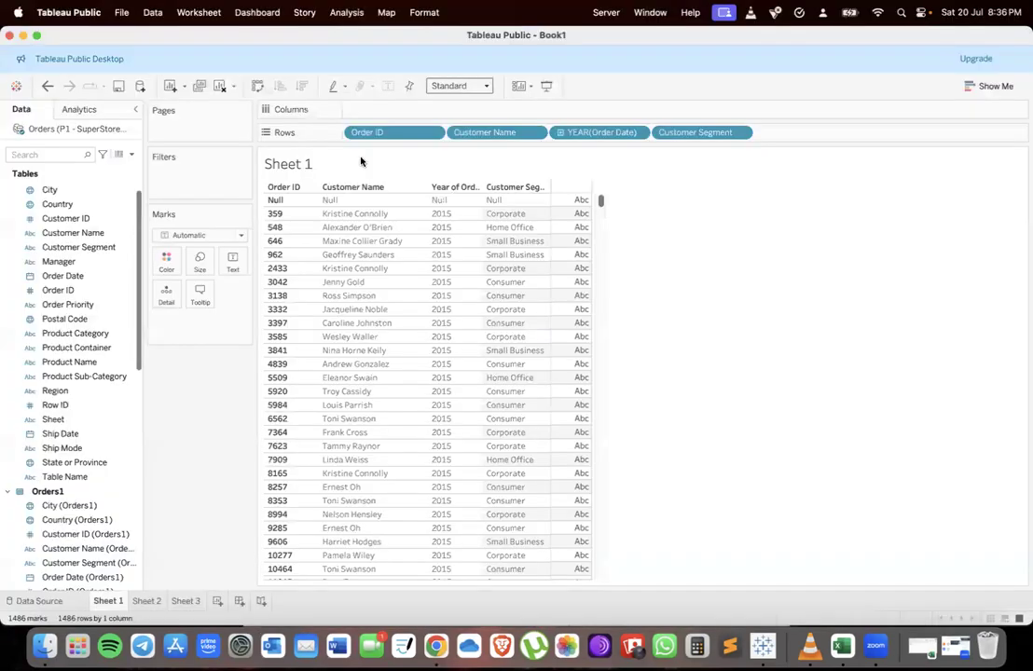
# Clear all fields from Rows on Sheet 1
pyautogui.moveTo(384, 134); pyautogui.dragTo(214, 372)
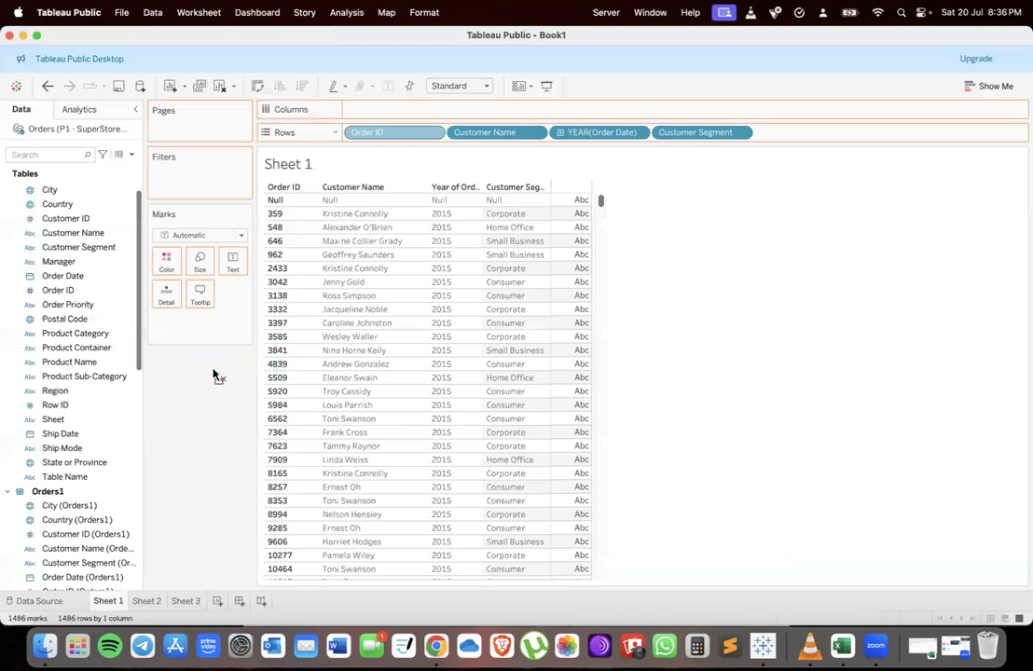
pyautogui.moveTo(392, 133); pyautogui.dragTo(219, 431)
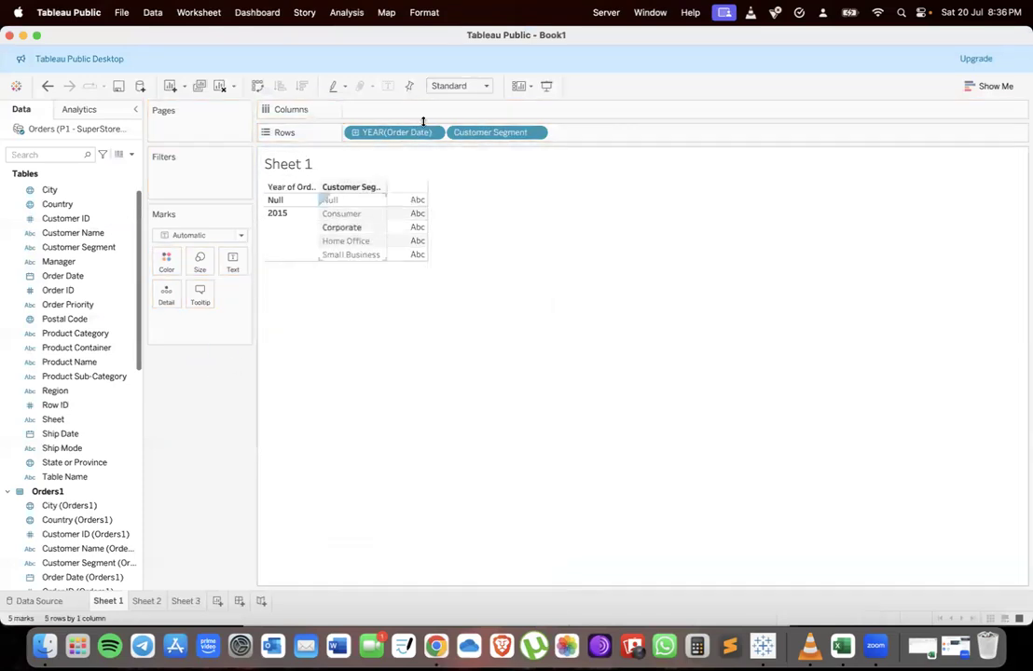
pyautogui.moveTo(393, 136); pyautogui.dragTo(212, 371)
pyautogui.moveTo(419, 132); pyautogui.dragTo(120, 452)
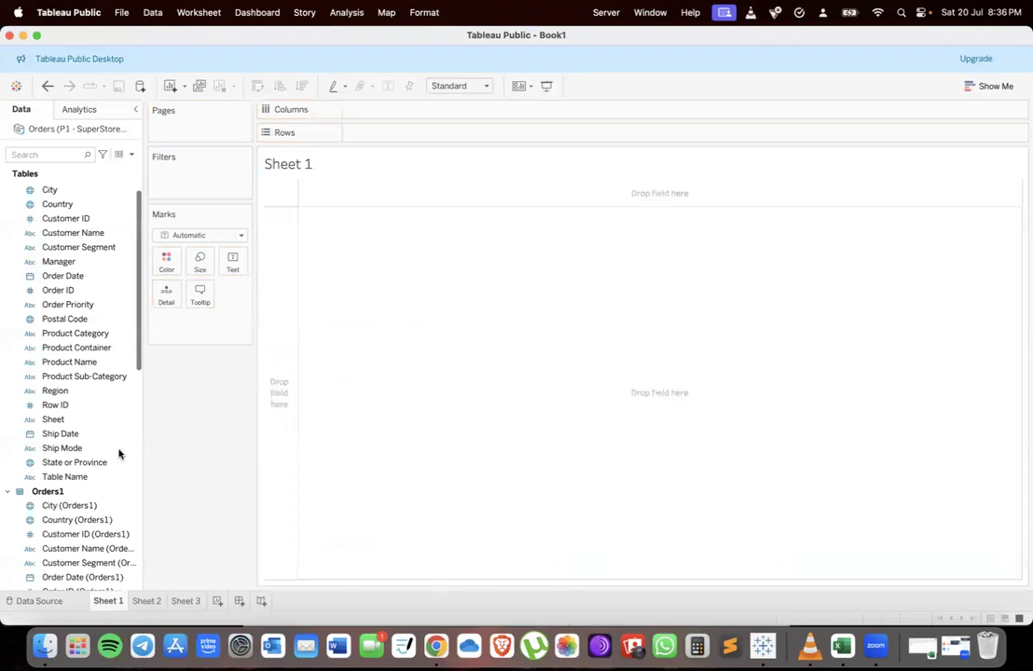
# Connect a new Microsoft Excel data source to the Coffee Chain V2.xlsx workbook
pyautogui.click(65, 600)
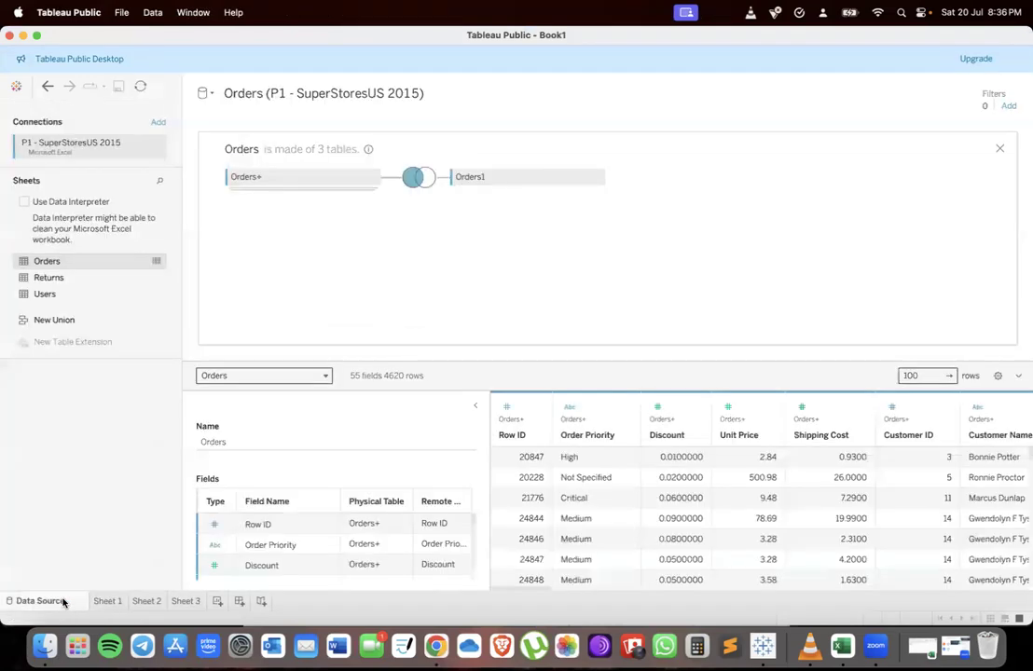
pyautogui.click(205, 94)
pyautogui.click(257, 129)
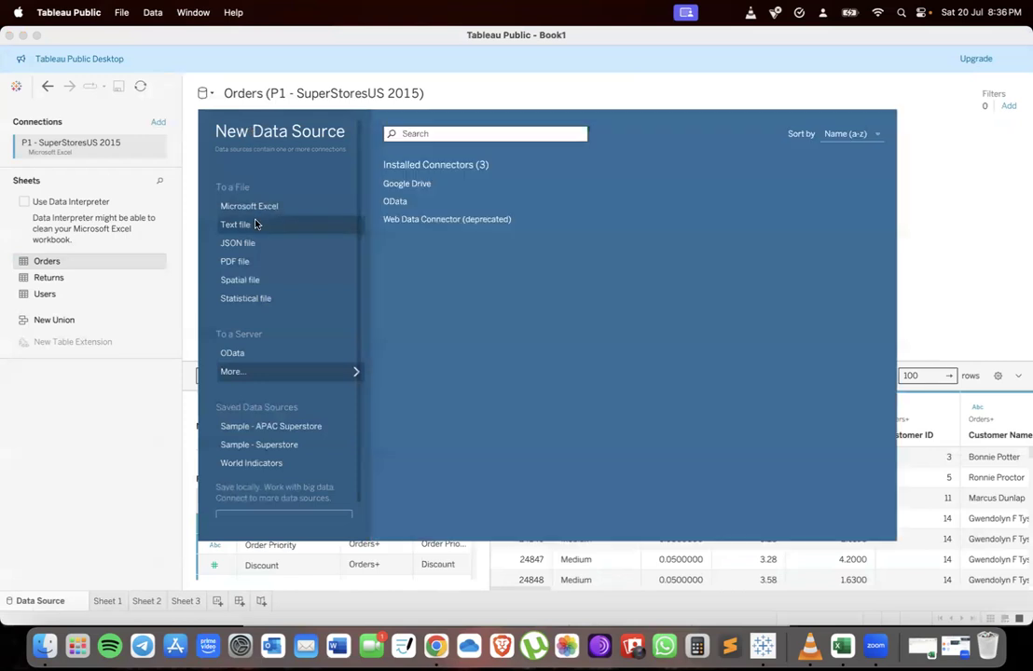
pyautogui.click(261, 205)
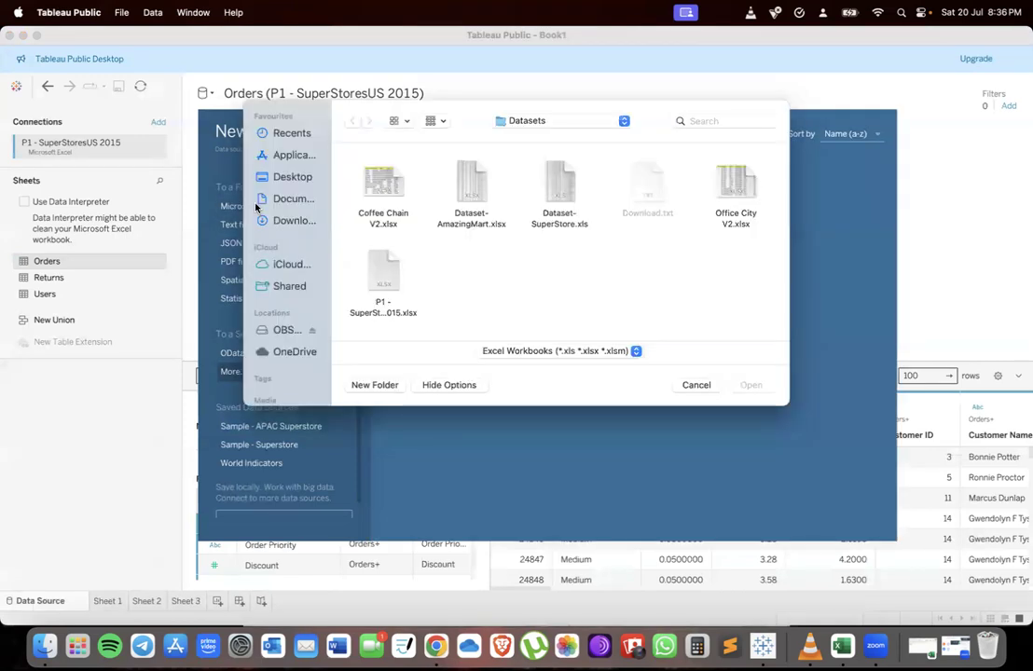
pyautogui.click(387, 195)
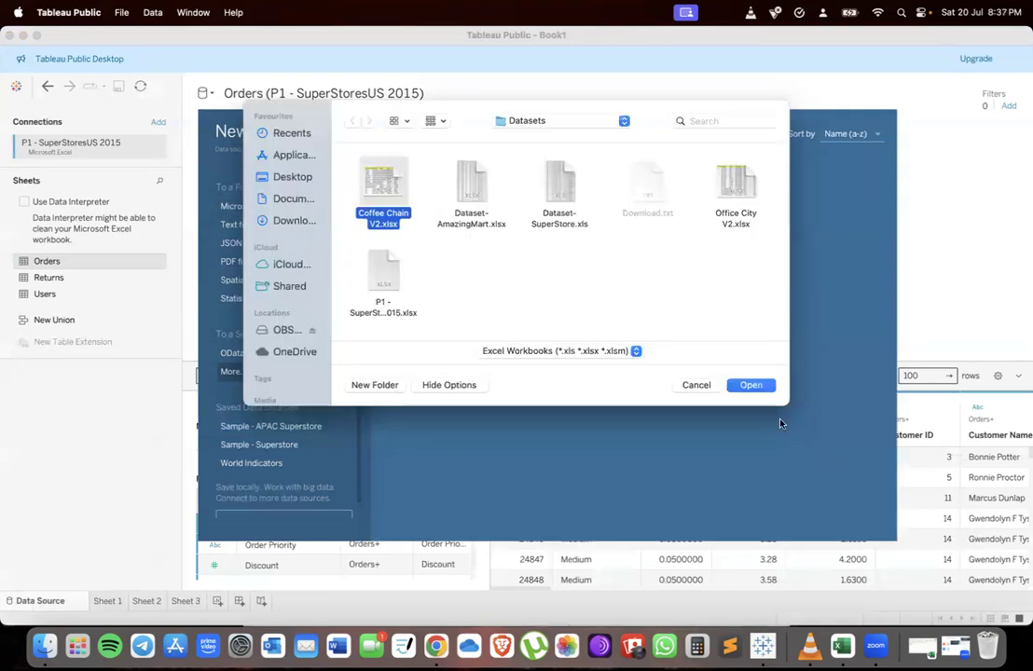
pyautogui.click(751, 385)
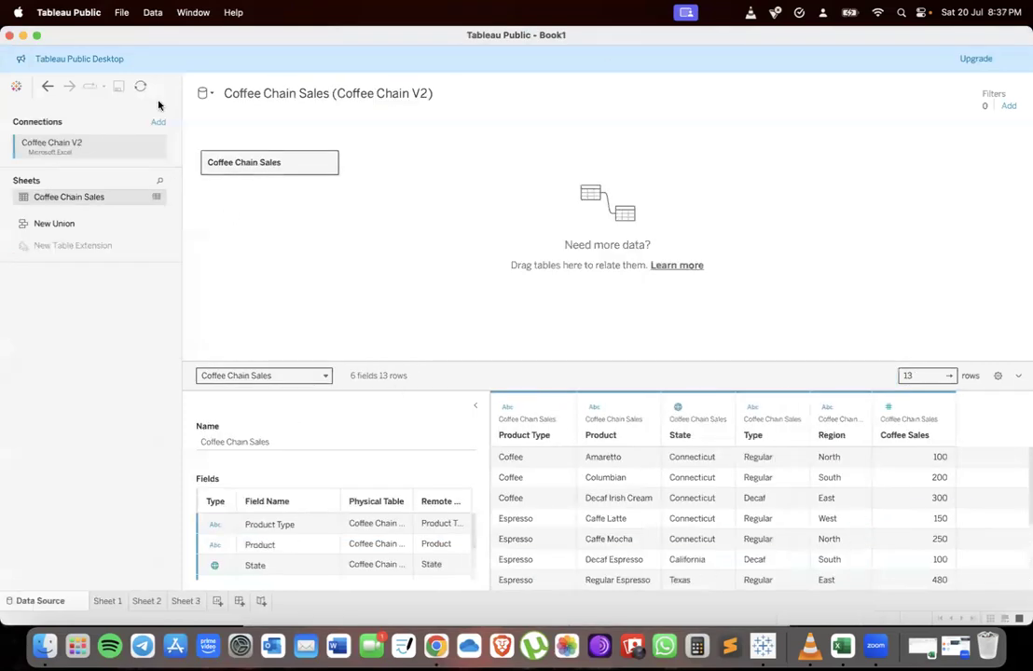
# Add another Excel data source from the Office City V2.xlsx workbook
pyautogui.click(204, 93)
pyautogui.click(222, 125)
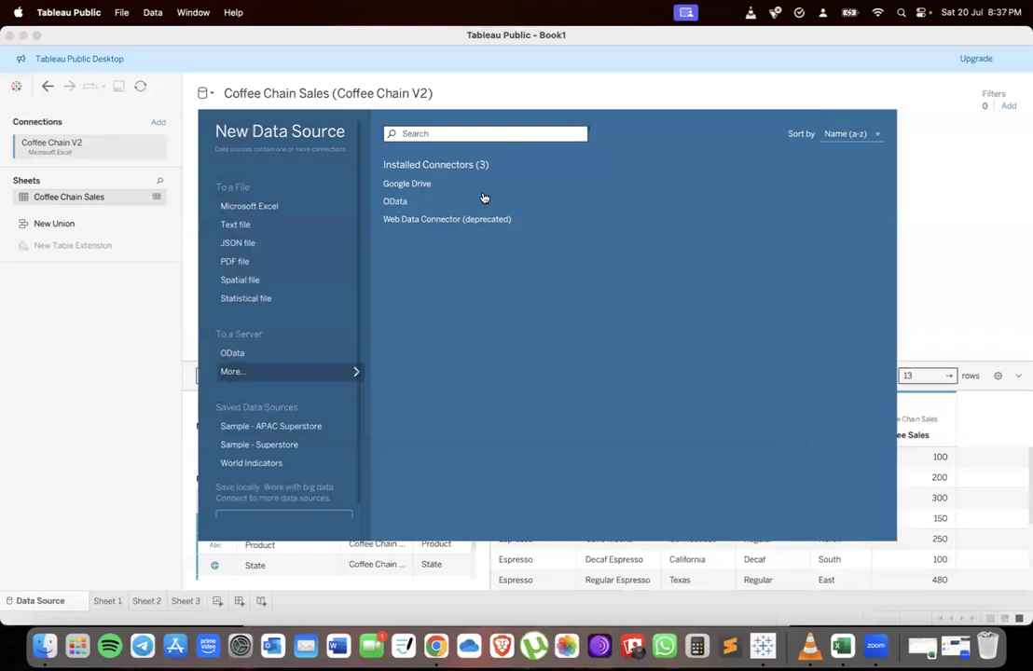
pyautogui.click(298, 207)
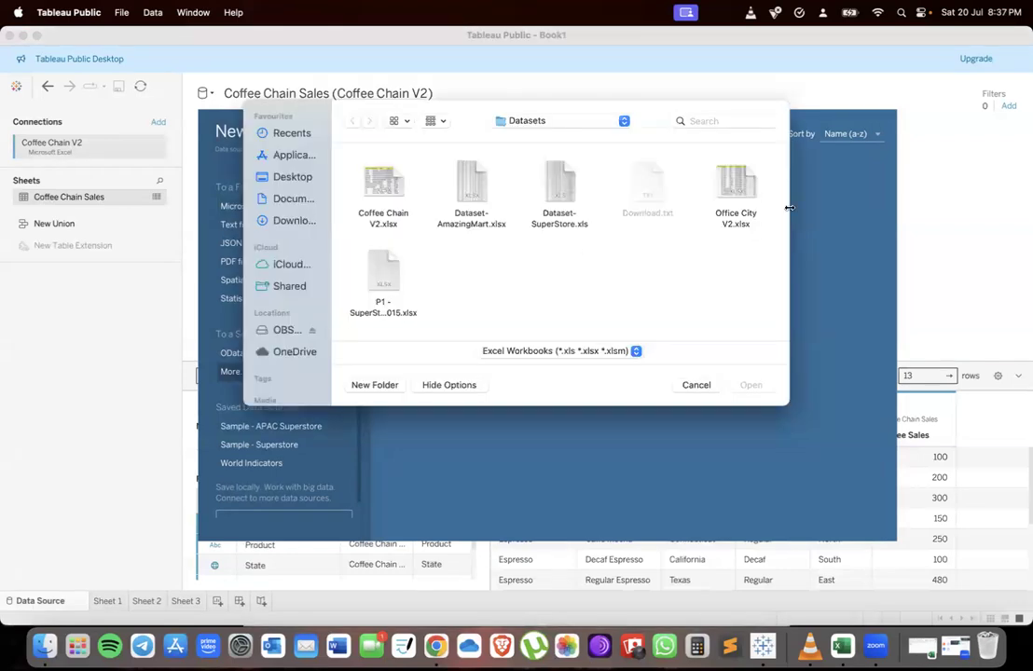
pyautogui.click(736, 186)
pyautogui.click(750, 384)
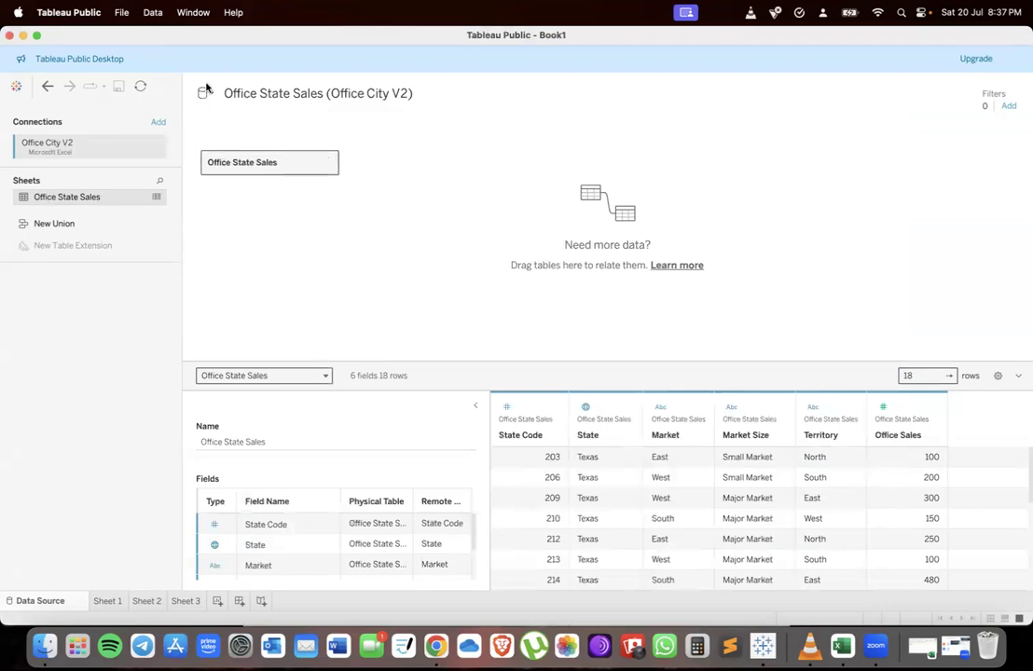
# With Coffee Chain Sales as primary source, define a custom blend relationship linking Region to Office State Sales' Territory
pyautogui.click(204, 90)
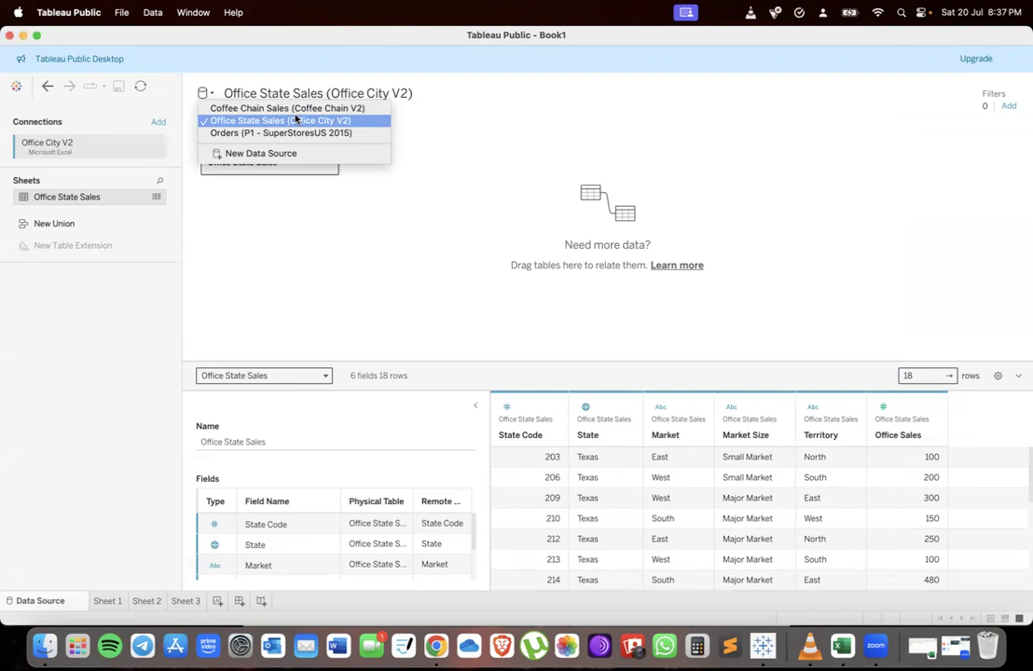
pyautogui.click(233, 109)
pyautogui.click(123, 601)
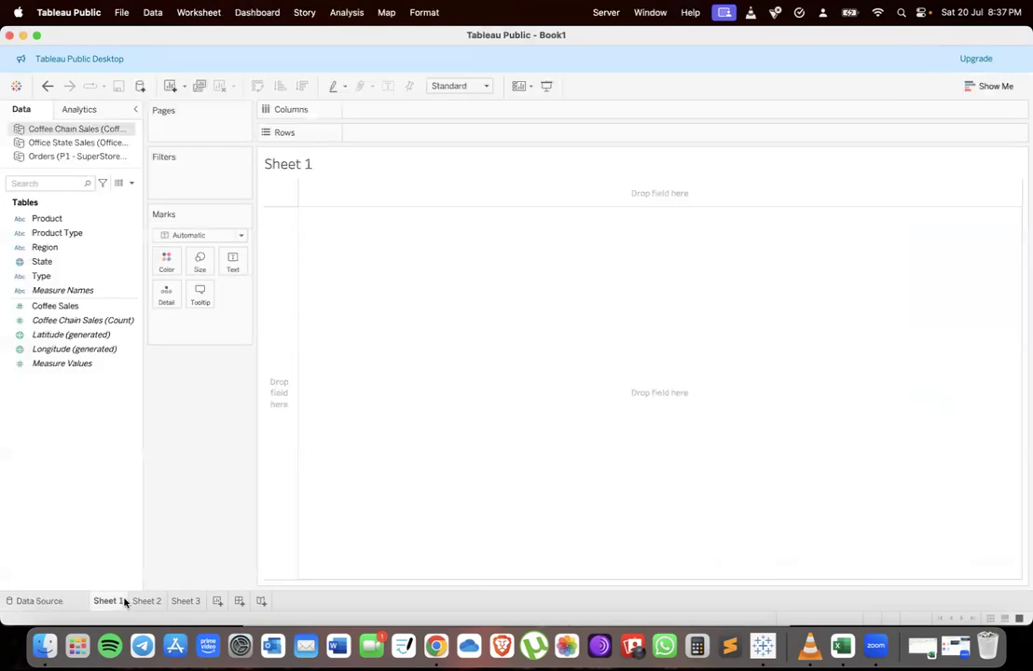
pyautogui.click(140, 601)
pyautogui.click(105, 603)
pyautogui.click(151, 14)
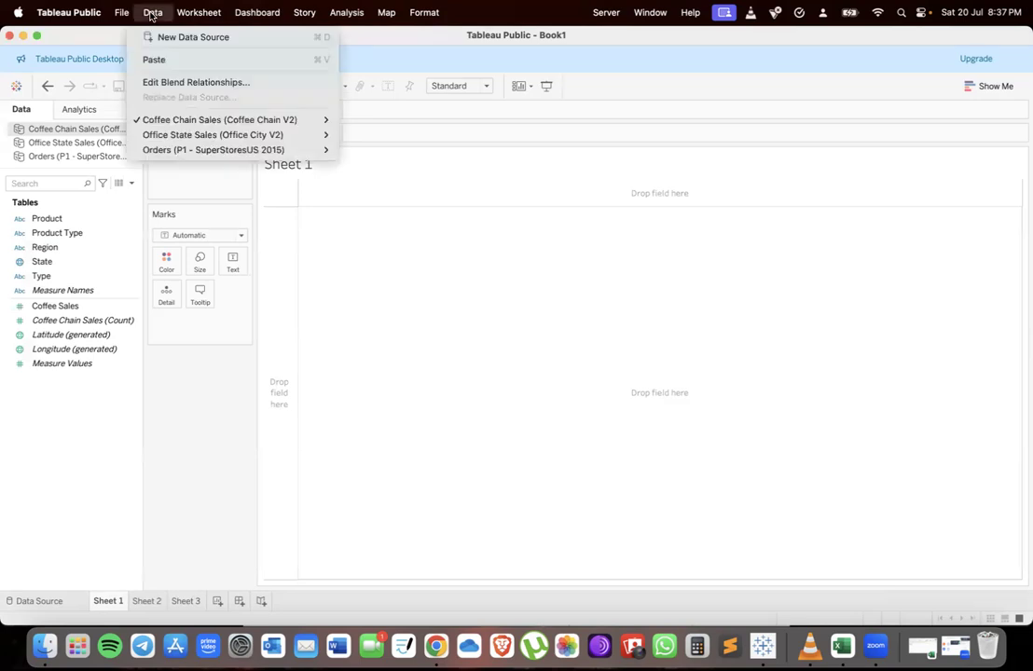
pyautogui.click(172, 84)
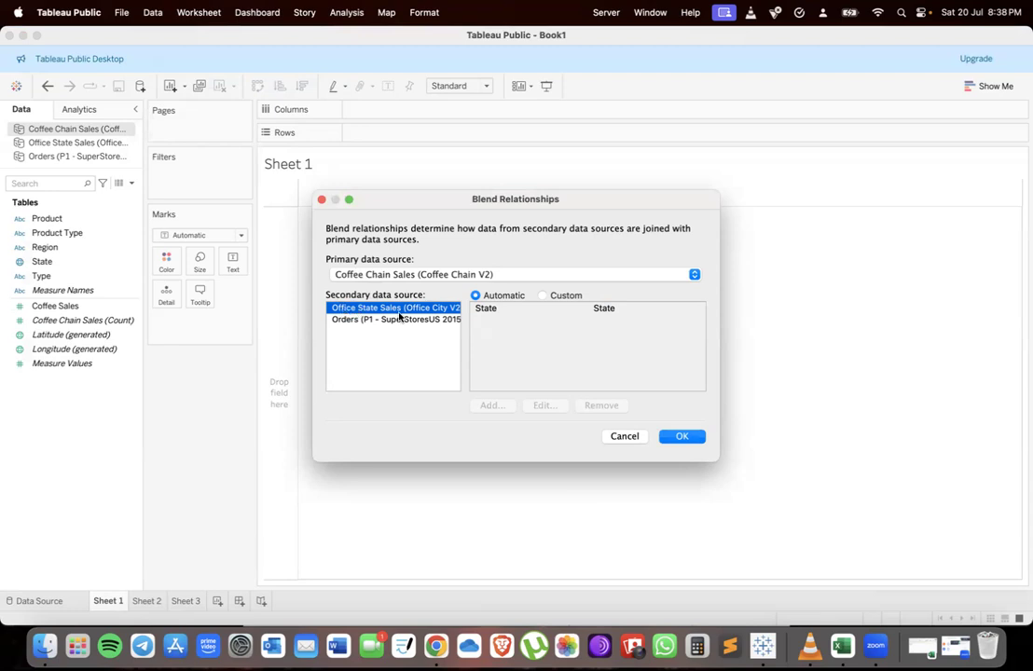
pyautogui.click(544, 296)
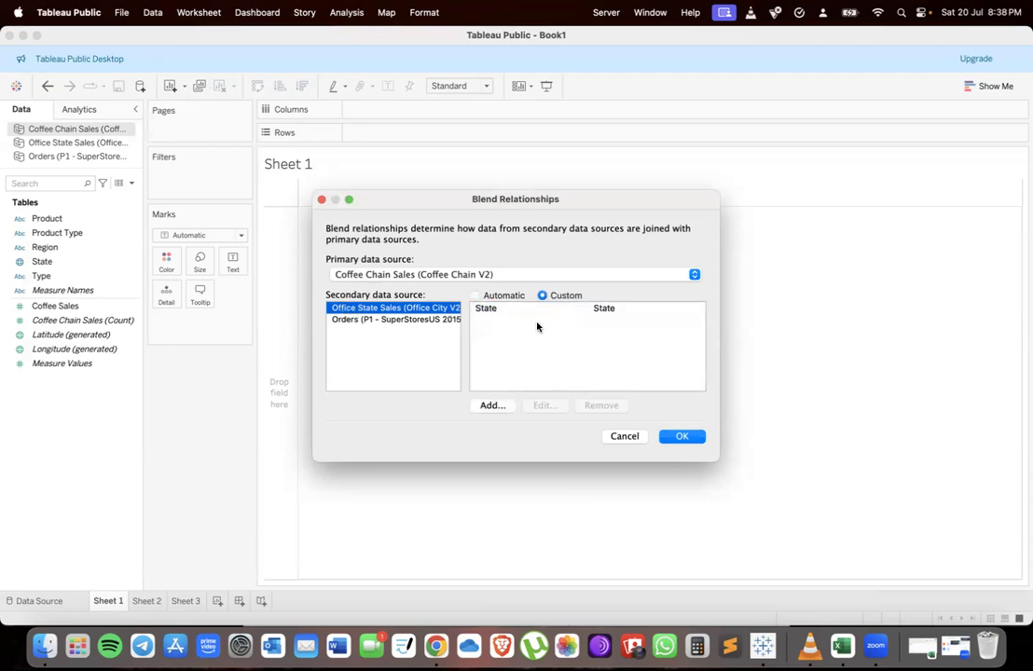
pyautogui.click(489, 406)
pyautogui.click(385, 263)
pyautogui.click(556, 287)
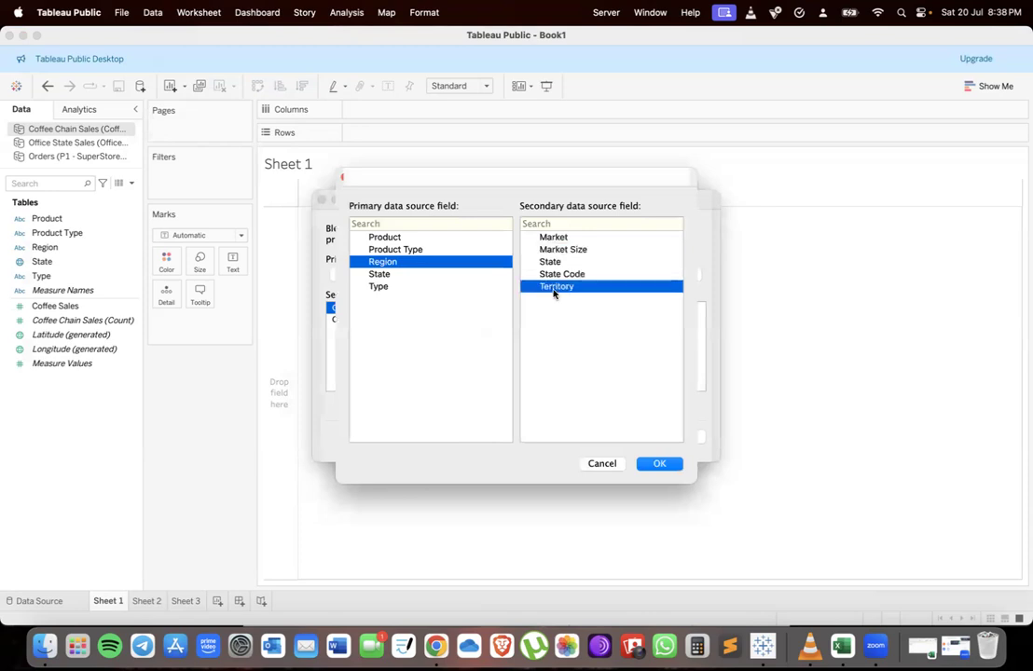
pyautogui.click(659, 463)
pyautogui.click(680, 438)
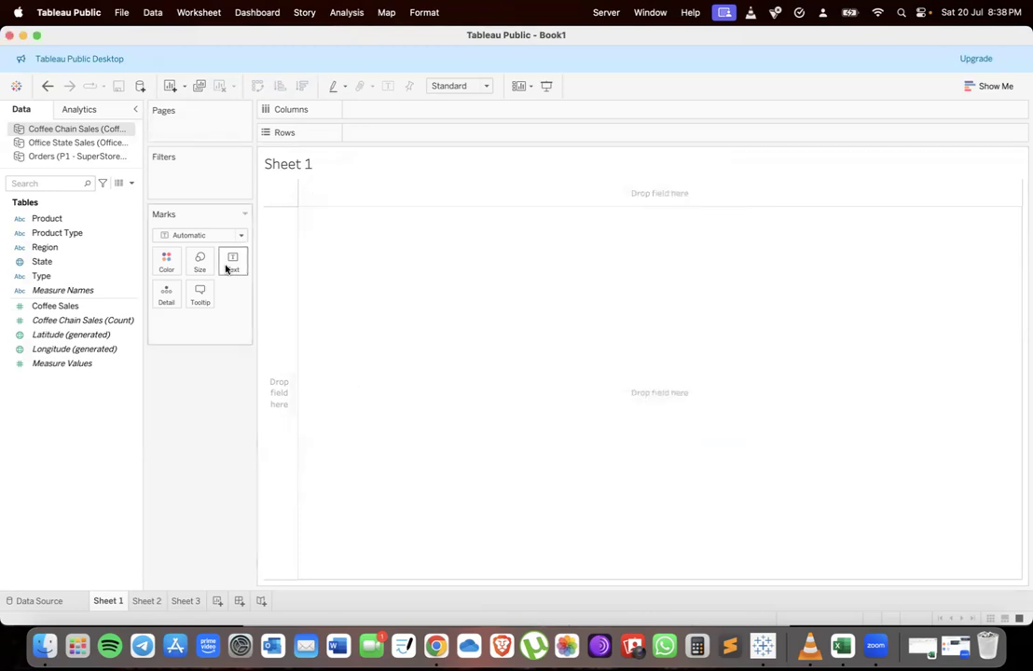
# Review the data blending tasks in the assignment document in the browser
pyautogui.click(42, 291)
pyautogui.hotkey('ctrl', 'Up')
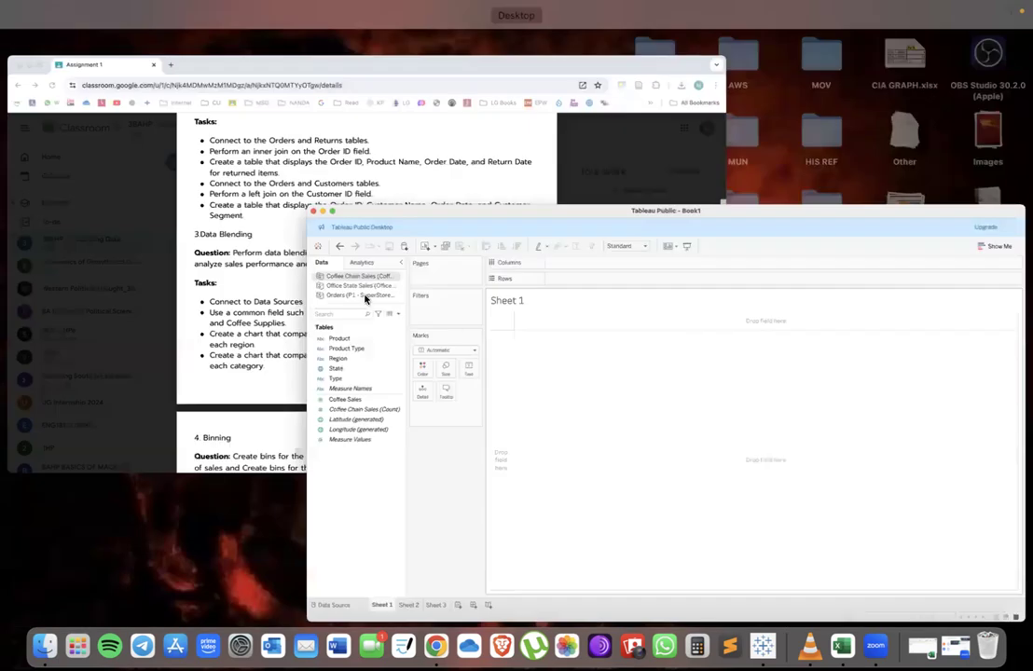
pyautogui.click(366, 300)
pyautogui.scroll(-1, 374, 300)
pyautogui.moveTo(370, 301); pyautogui.dragTo(412, 301)
pyautogui.moveTo(341, 323); pyautogui.dragTo(540, 324)
pyautogui.click(450, 325)
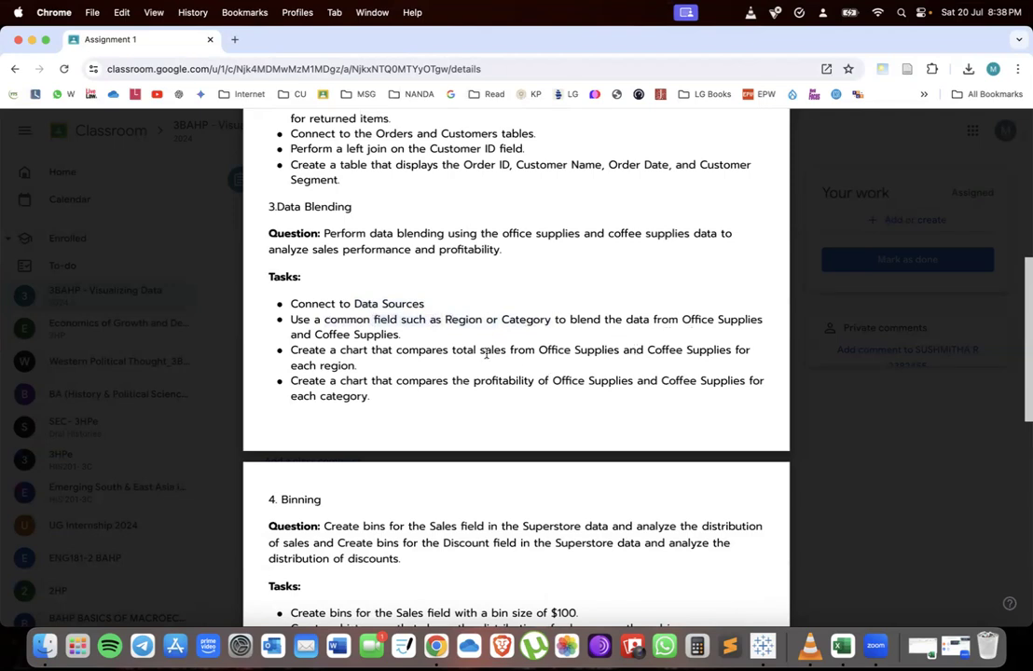
pyautogui.moveTo(590, 321); pyautogui.dragTo(399, 336)
pyautogui.hotkey('ctrl', 'Up')
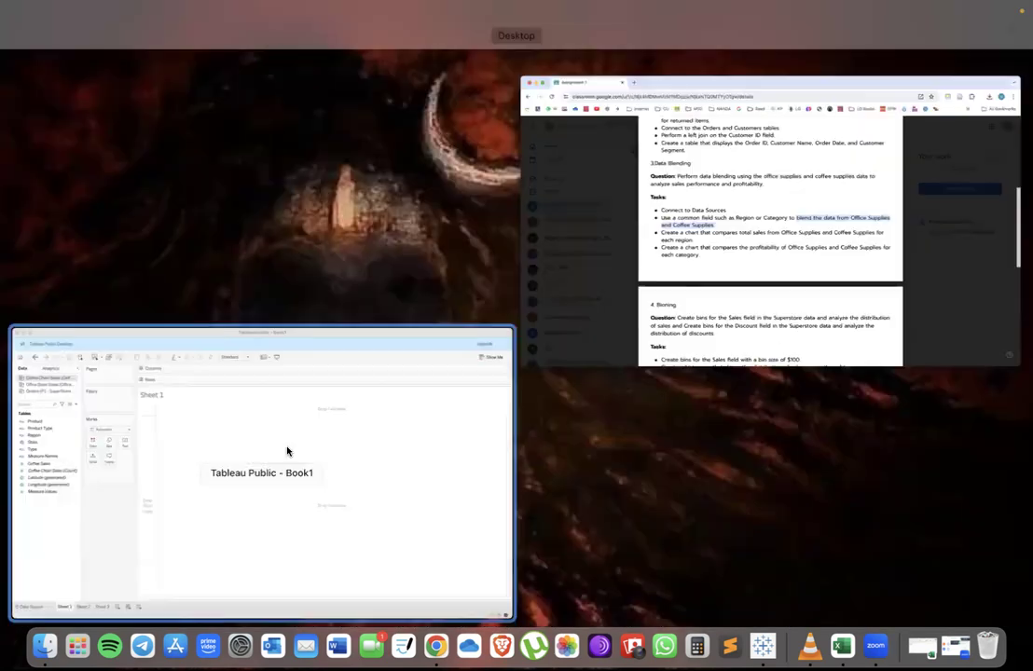
pyautogui.click(262, 393)
pyautogui.hotkey('ctrl', 'Up')
pyautogui.click(286, 294)
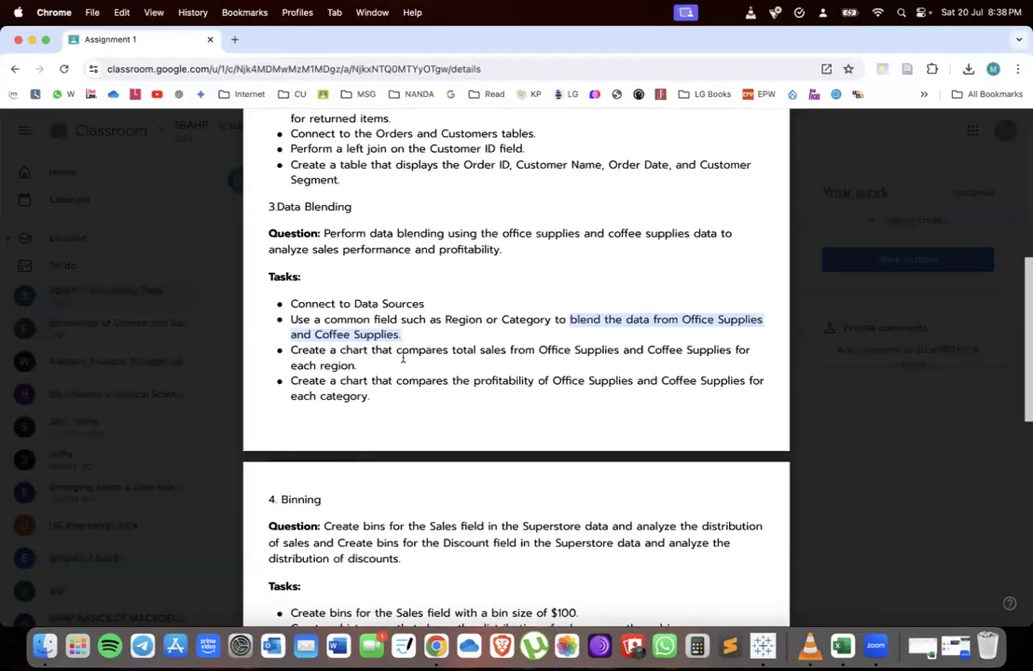
pyautogui.moveTo(396, 351); pyautogui.dragTo(569, 360)
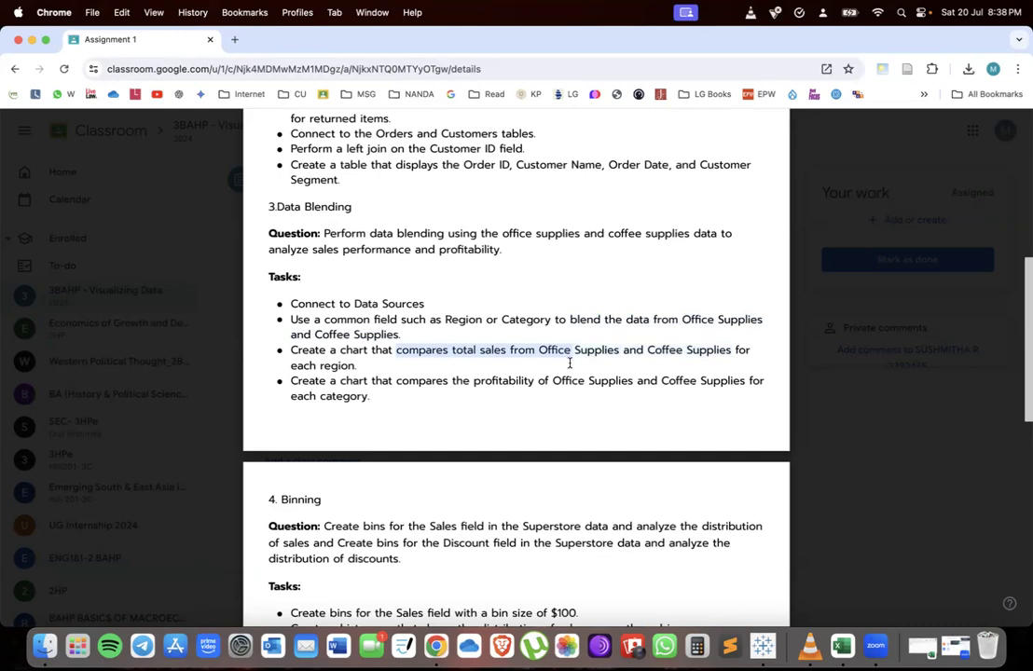
pyautogui.hotkey('ctrl', 'Up')
pyautogui.click(170, 380)
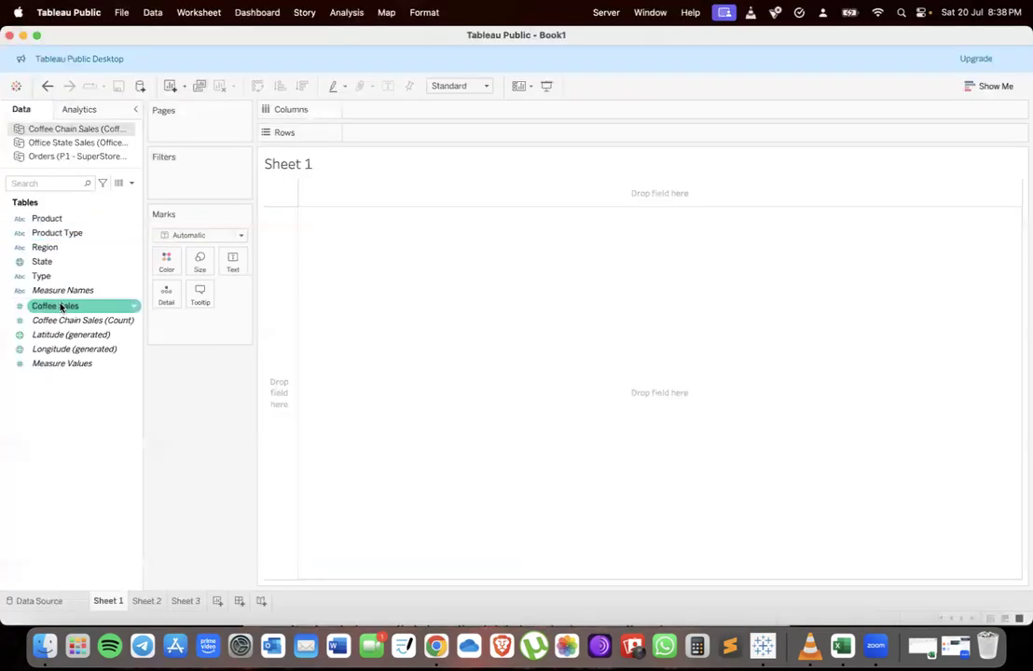
# Place Coffee Chain Sales' Region on Rows in Sheet 1
pyautogui.moveTo(42, 247); pyautogui.dragTo(396, 133)
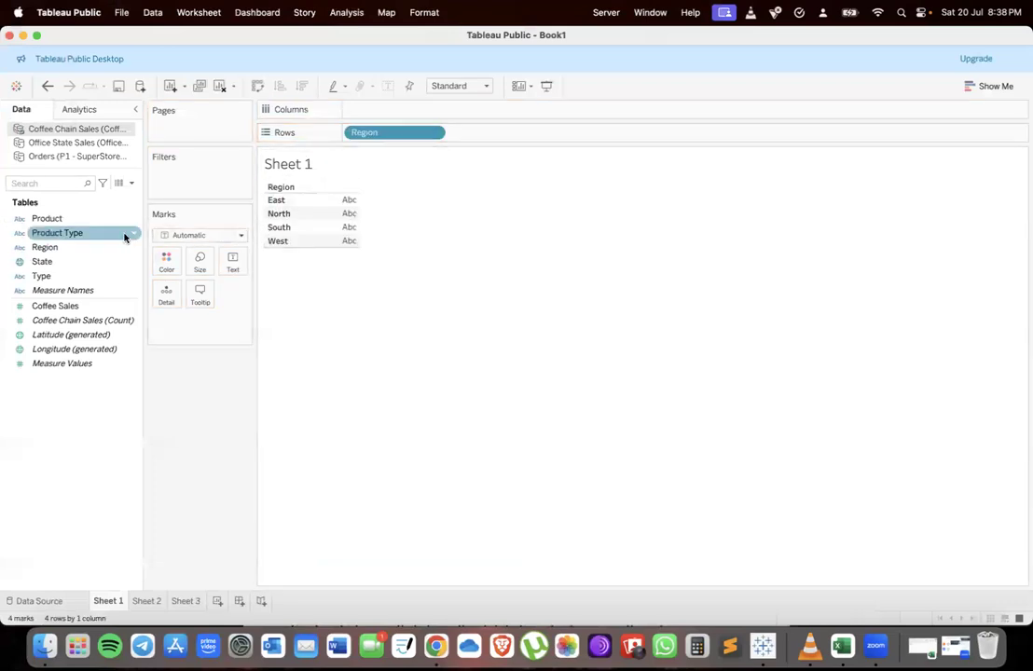
pyautogui.click(20, 146)
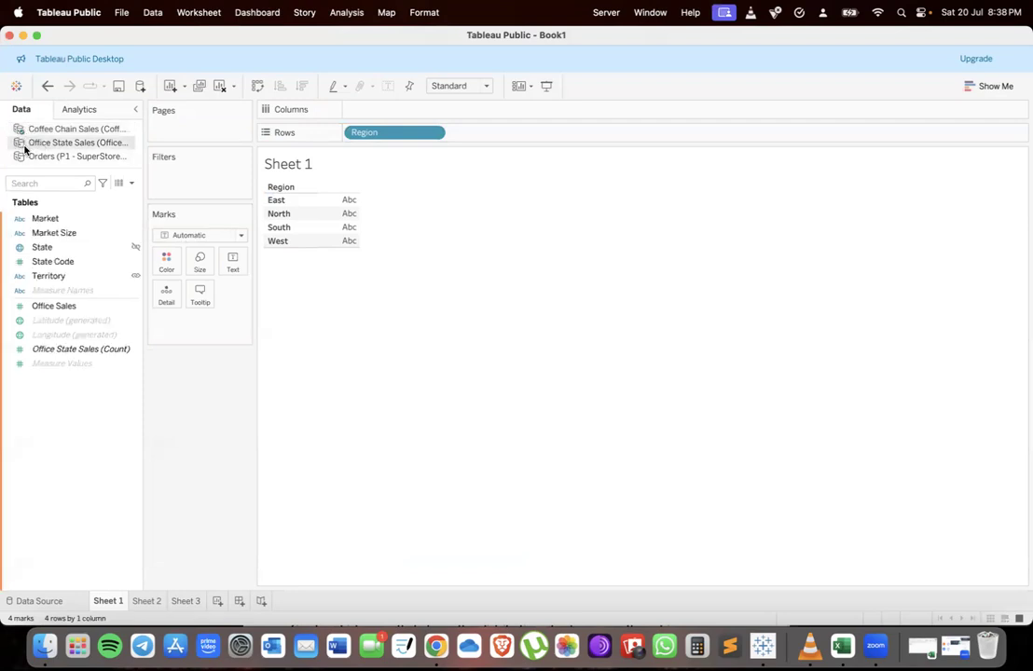
pyautogui.click(30, 130)
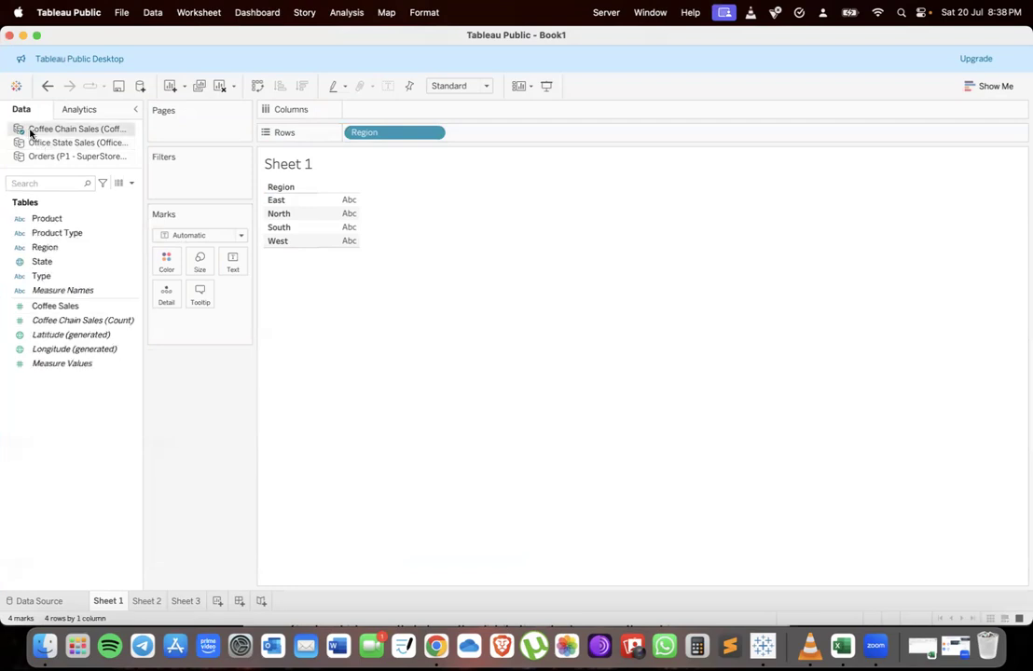
pyautogui.click(39, 143)
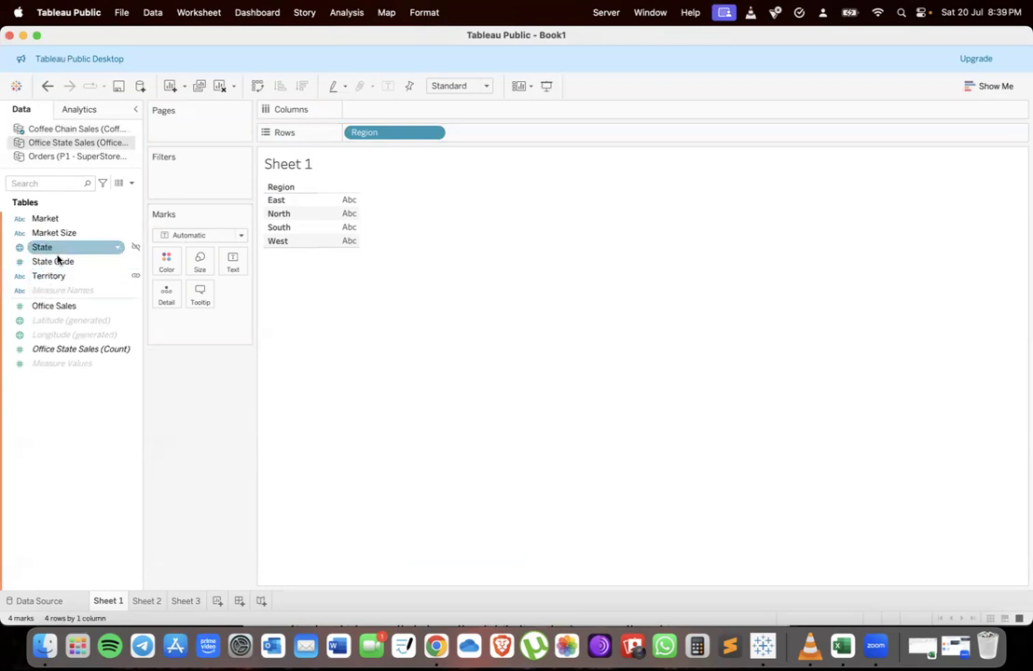
pyautogui.moveTo(56, 276); pyautogui.dragTo(501, 131)
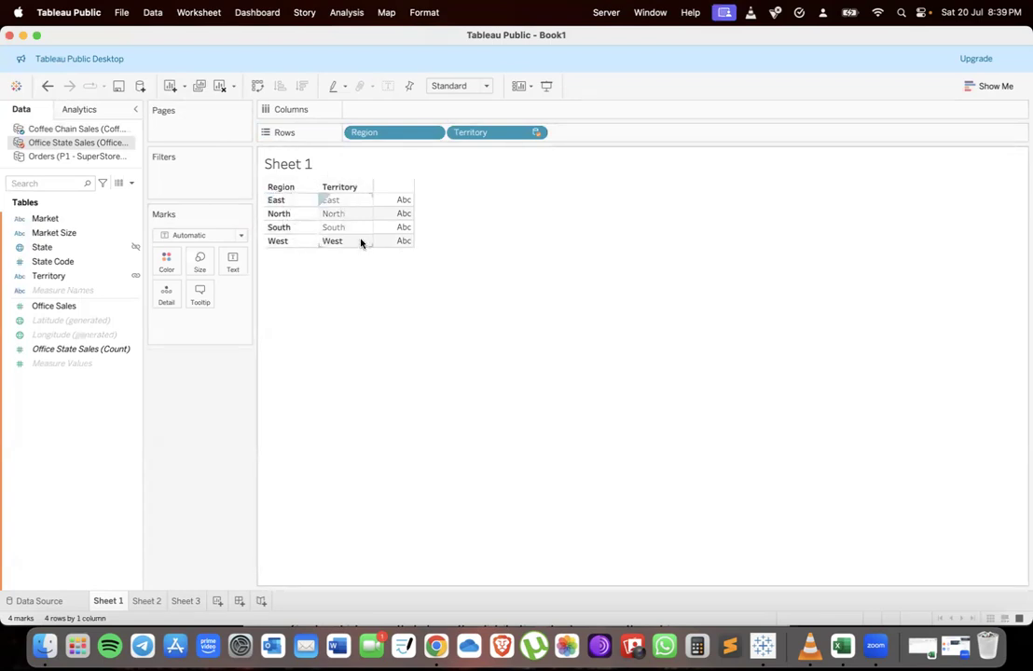
pyautogui.moveTo(465, 138); pyautogui.dragTo(203, 387)
# Add Coffee Sales and then blended Office Sales to Columns to build side-by-side bar charts by region
pyautogui.click(104, 307)
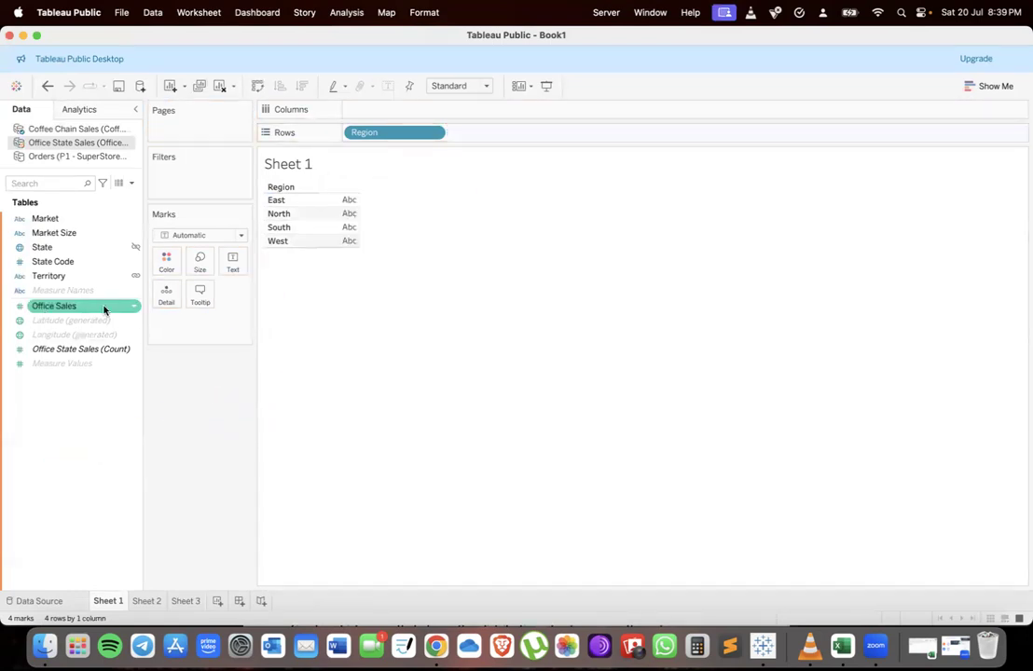
pyautogui.click(65, 130)
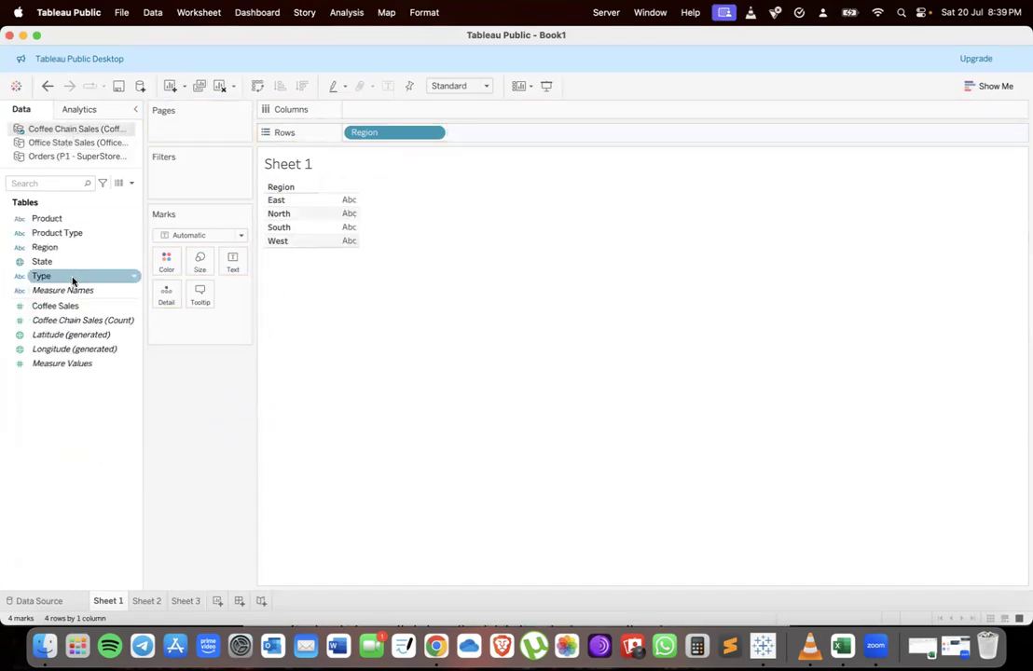
pyautogui.moveTo(59, 312)
pyautogui.mouseDown()
pyautogui.moveTo(346, 99)
pyautogui.moveTo(397, 110)
pyautogui.mouseUp()
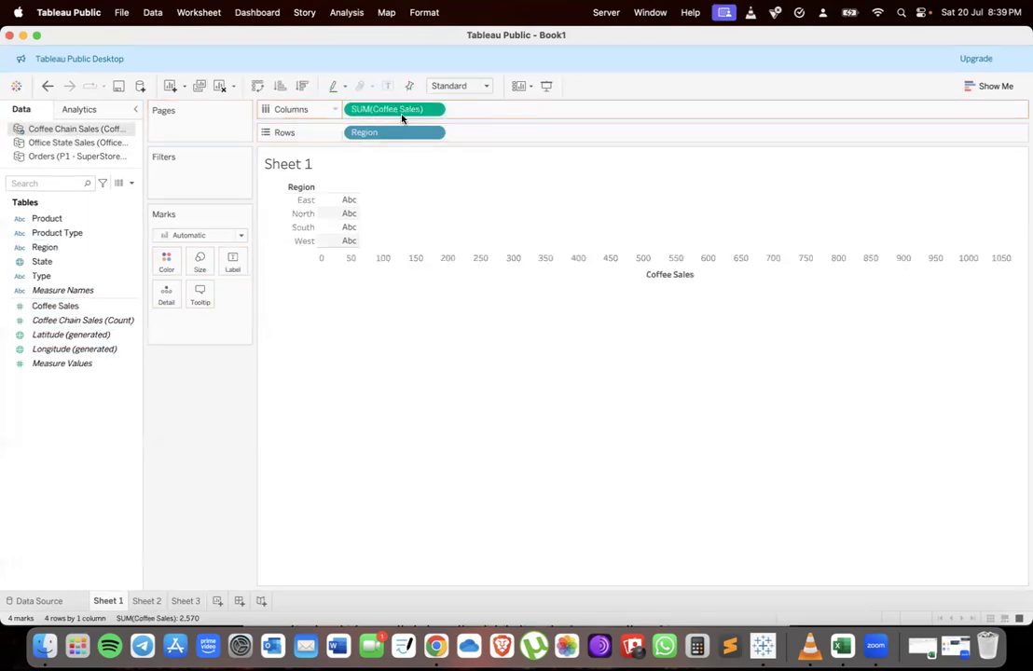
pyautogui.click(81, 142)
pyautogui.click(46, 306)
pyautogui.moveTo(46, 305); pyautogui.dragTo(466, 108)
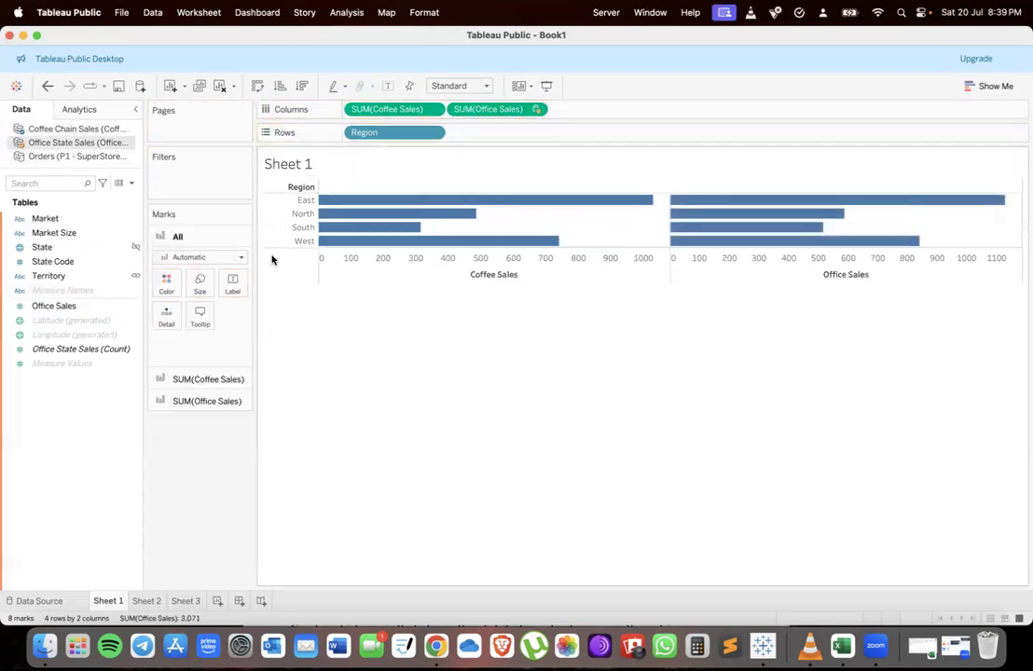
# Swap rows and columns to get vertical bars and widen the chart area
pyautogui.click(256, 86)
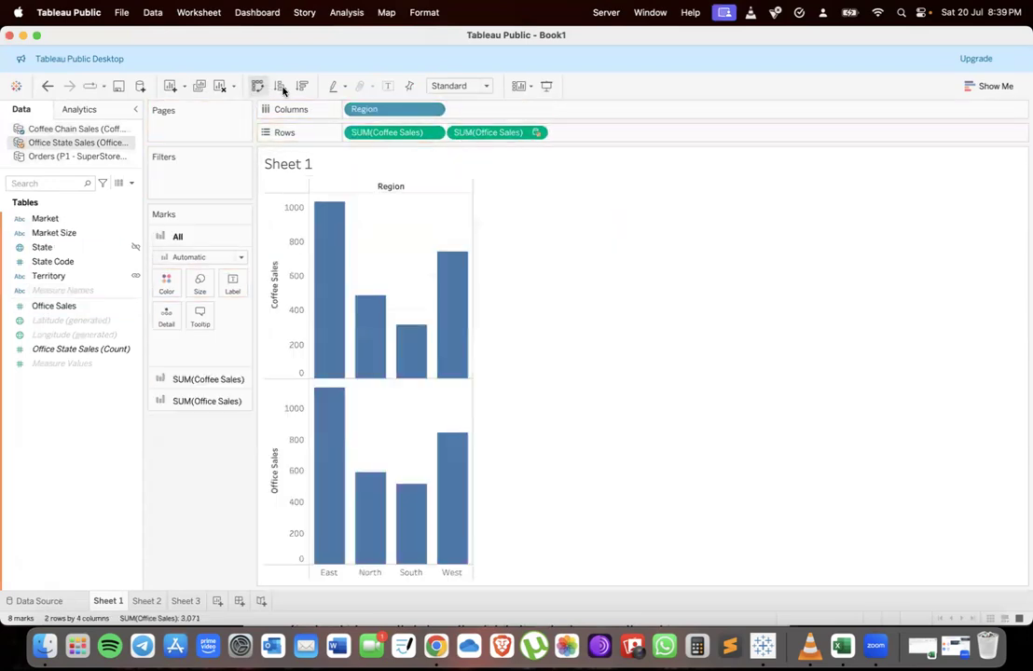
pyautogui.moveTo(470, 307); pyautogui.dragTo(824, 309)
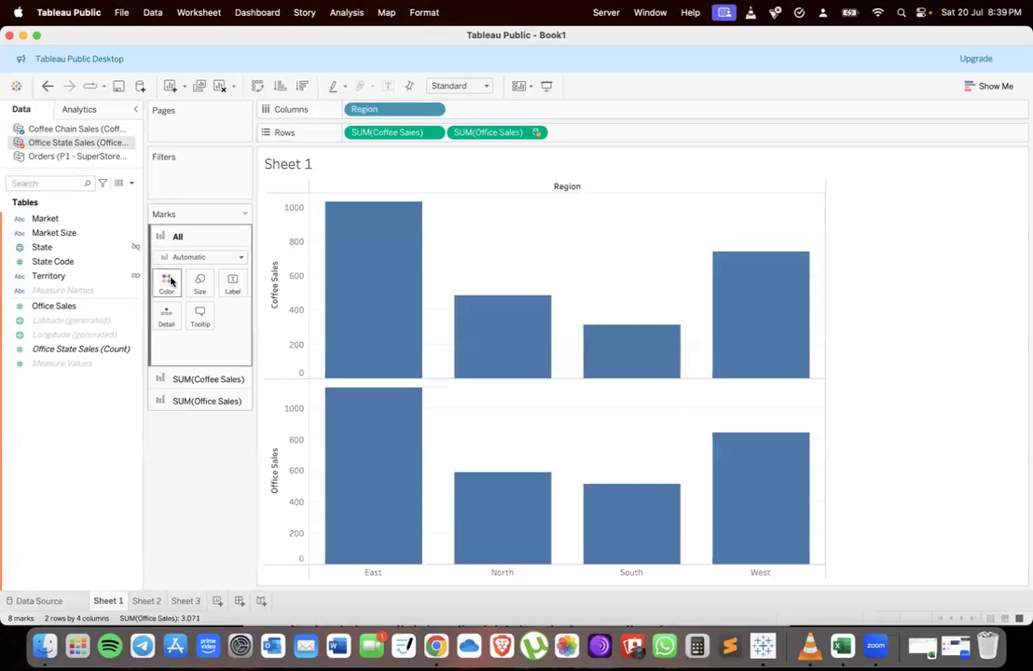
# Add value labels to the Coffee Sales bars and the Office Sales bars using their sales measures
pyautogui.click(198, 380)
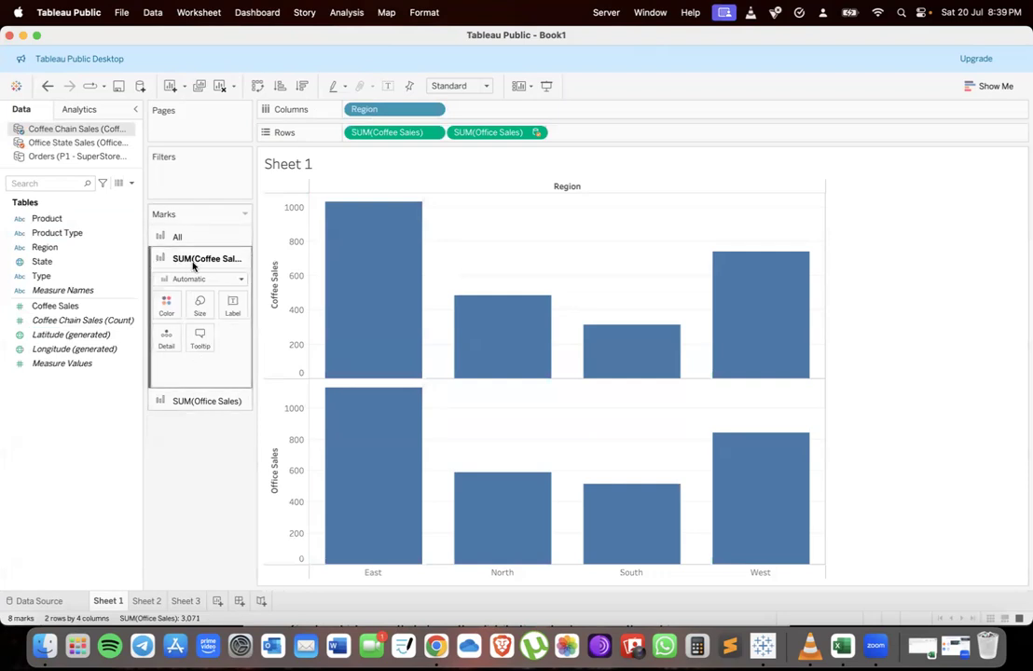
pyautogui.click(53, 235)
pyautogui.click(56, 320)
pyautogui.click(49, 290)
pyautogui.click(46, 306)
pyautogui.moveTo(47, 306); pyautogui.dragTo(232, 303)
pyautogui.click(157, 402)
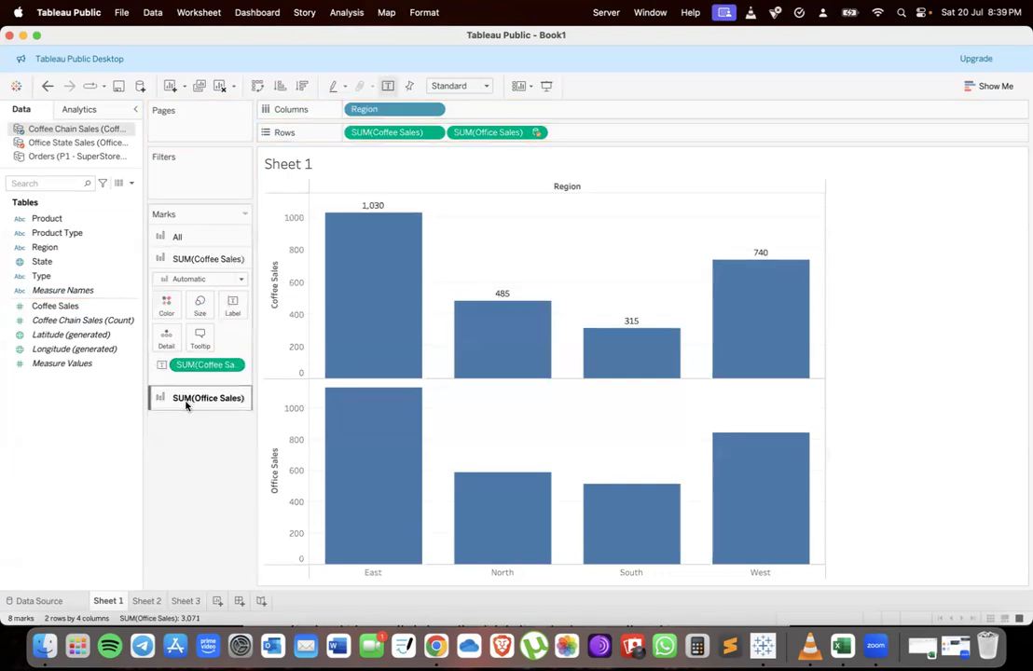
pyautogui.click(60, 143)
pyautogui.moveTo(53, 306); pyautogui.dragTo(233, 330)
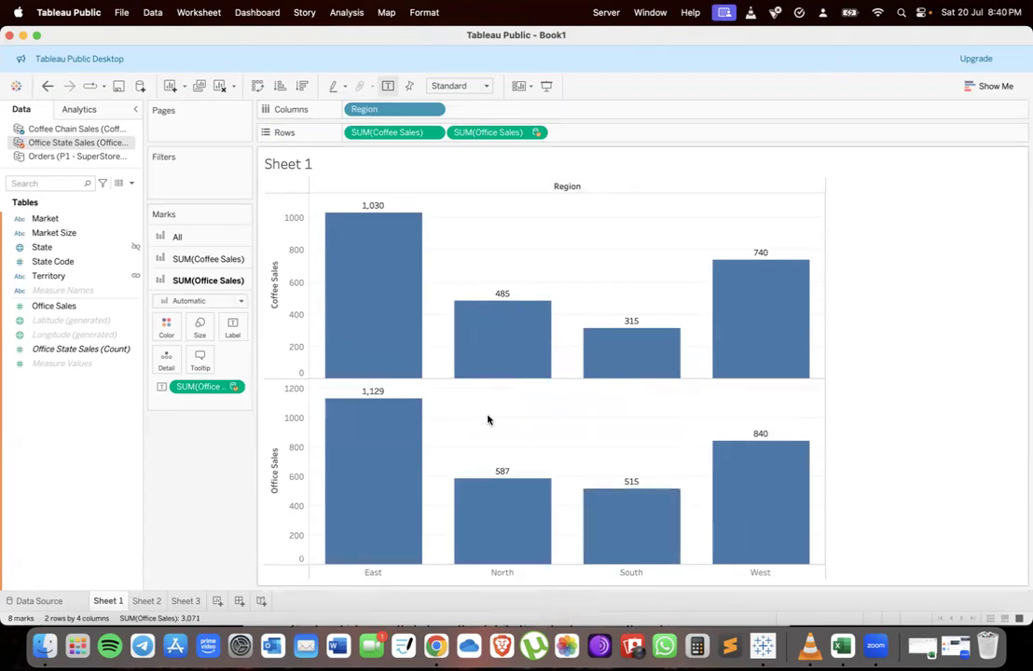
# Review the assignment's data blending and binning tasks in the browser
pyautogui.hotkey('ctrl', 'Up')
pyautogui.click(333, 317)
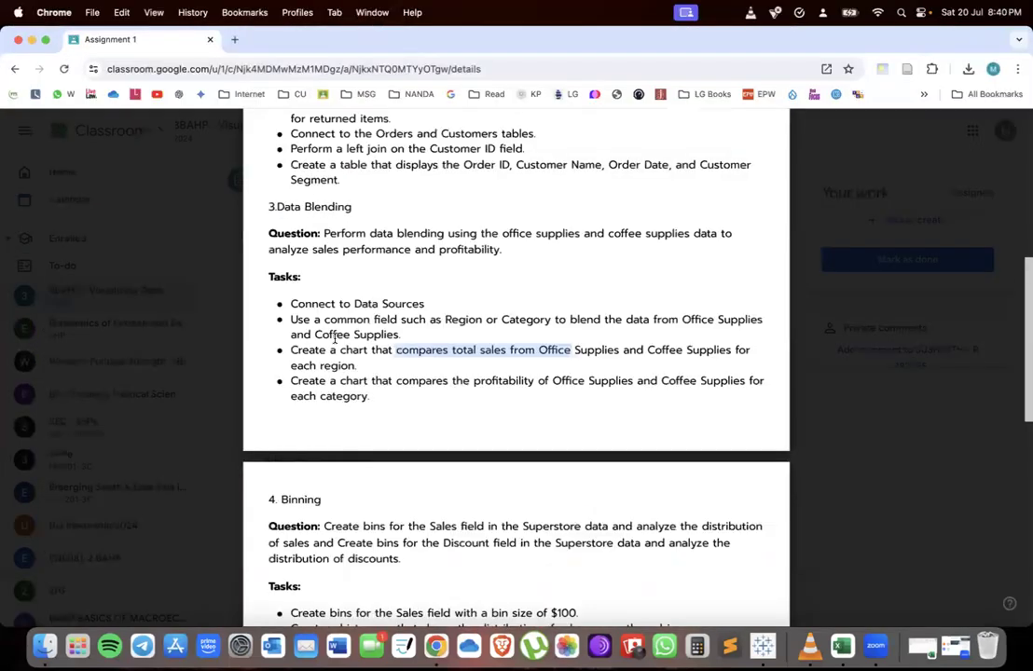
pyautogui.moveTo(481, 349); pyautogui.dragTo(607, 356)
pyautogui.click(606, 357)
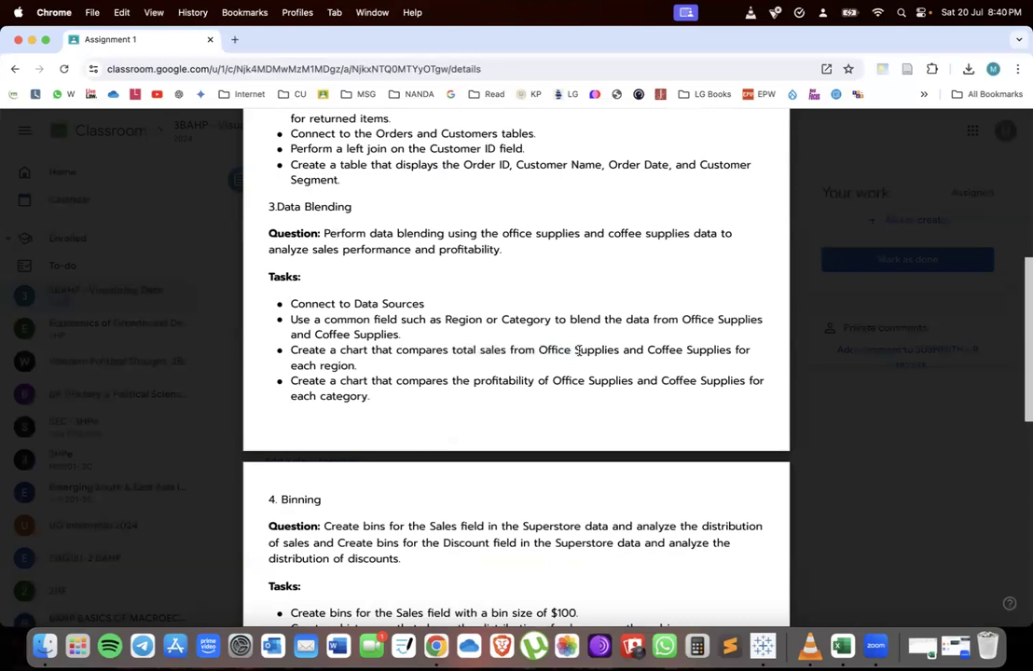
pyautogui.hotkey('ctrl', 'Up')
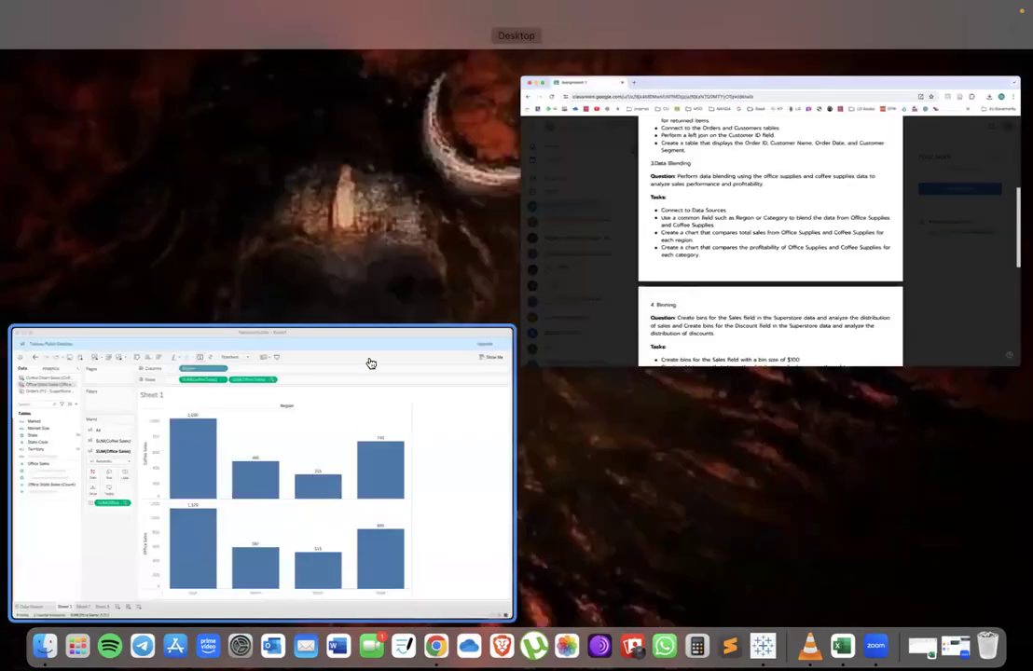
pyautogui.click(369, 362)
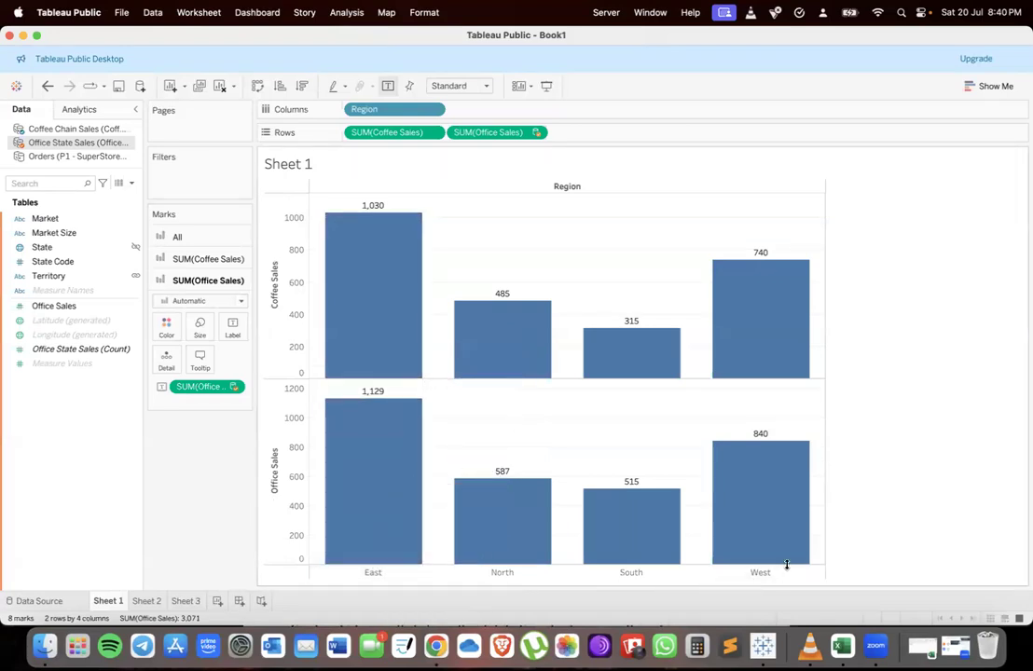
pyautogui.hotkey('ctrl', 'Up')
pyautogui.click(429, 350)
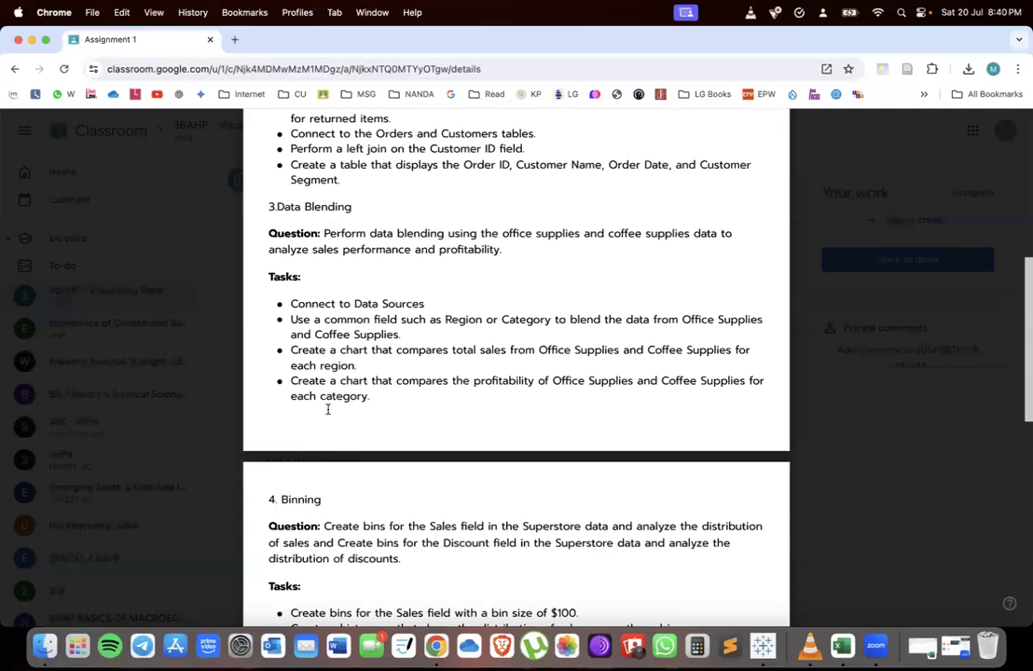
pyautogui.moveTo(538, 382); pyautogui.dragTo(353, 411)
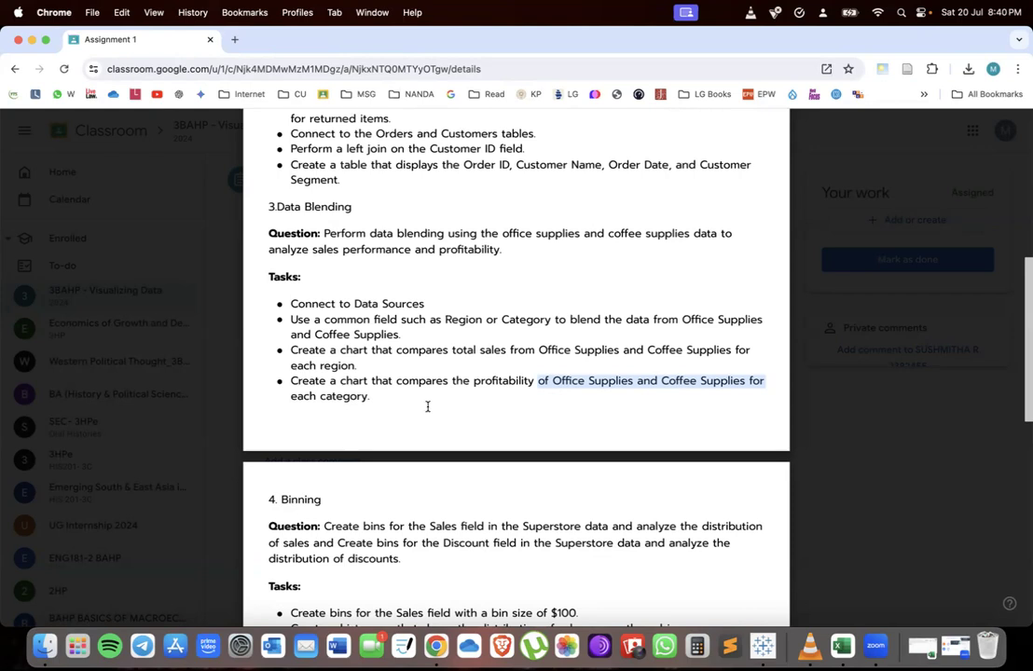
pyautogui.scroll(-5, 428, 407)
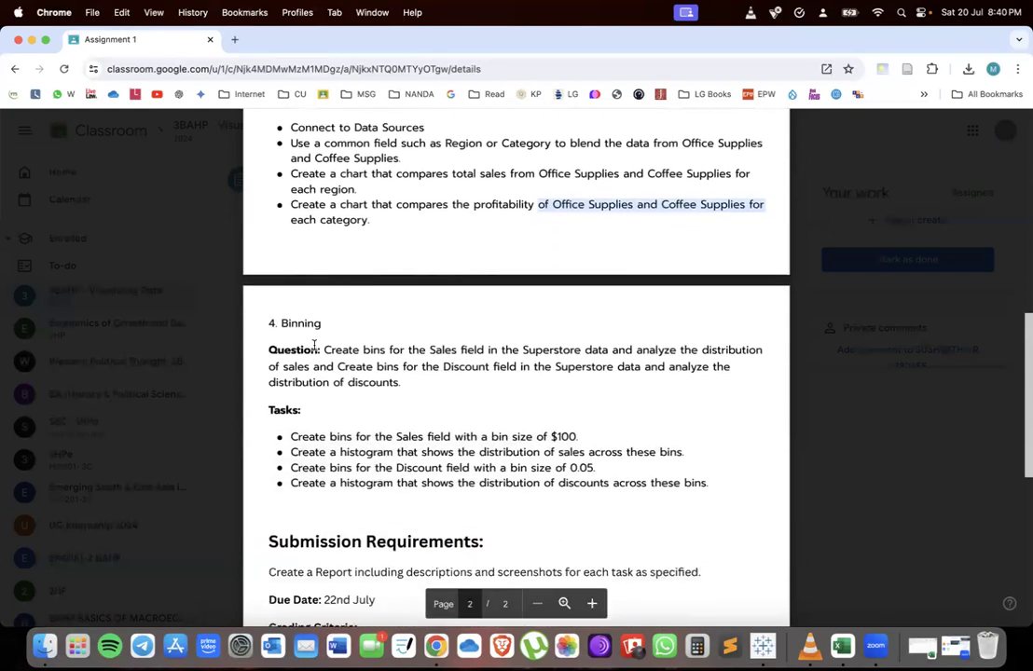
pyautogui.moveTo(492, 412); pyautogui.dragTo(502, 473)
pyautogui.hotkey('ctrl', 'Up')
pyautogui.click(256, 429)
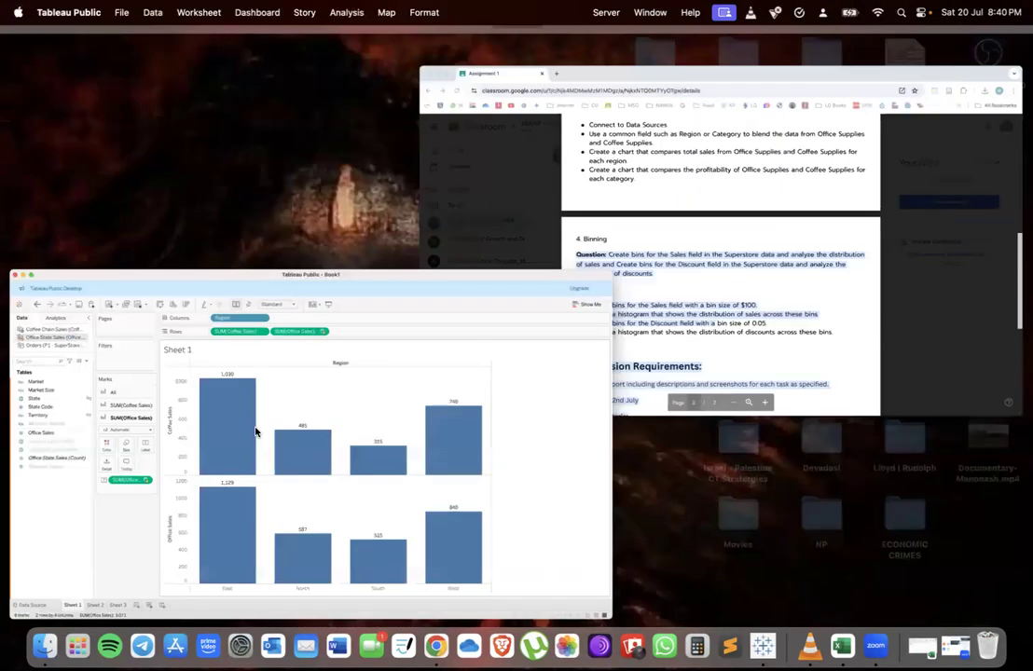
# Delete the Sheet 1 worksheet
pyautogui.click(146, 601)
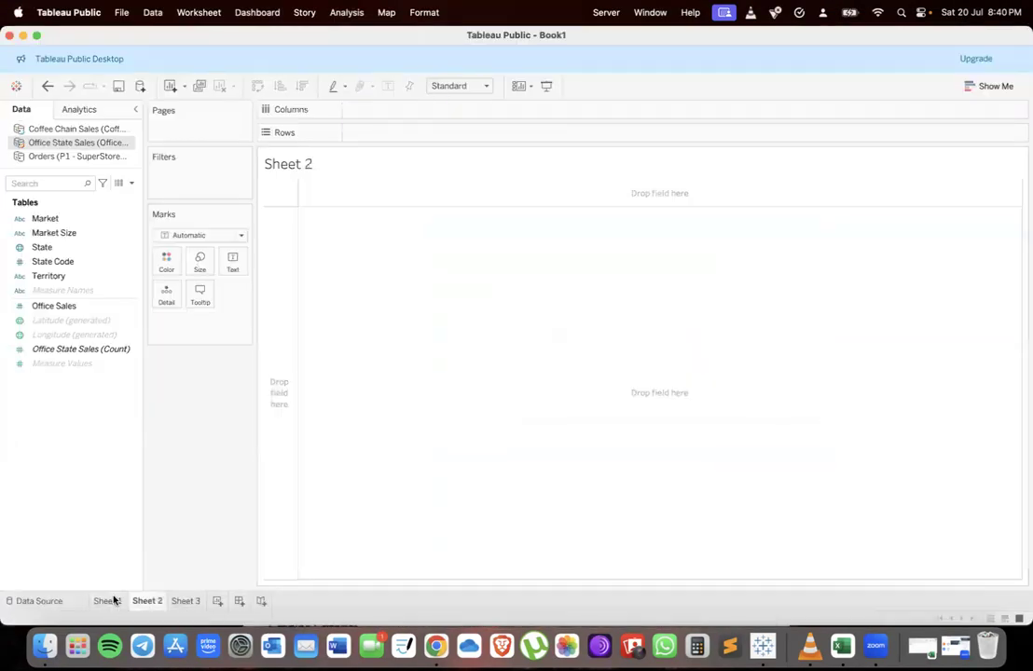
pyautogui.click(107, 601)
pyautogui.rightClick(114, 601)
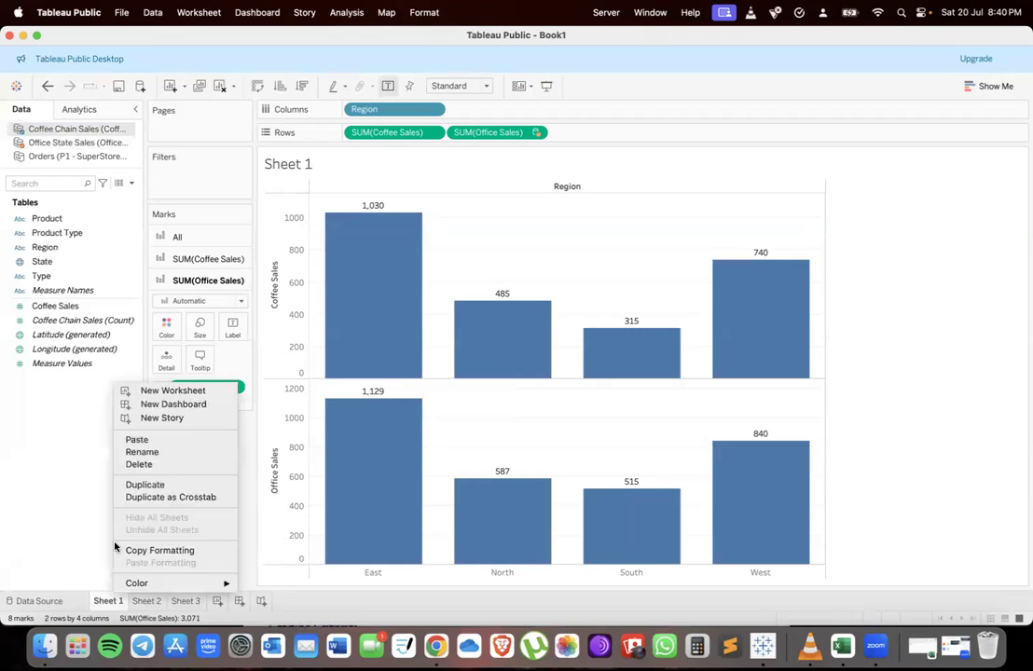
pyautogui.click(161, 464)
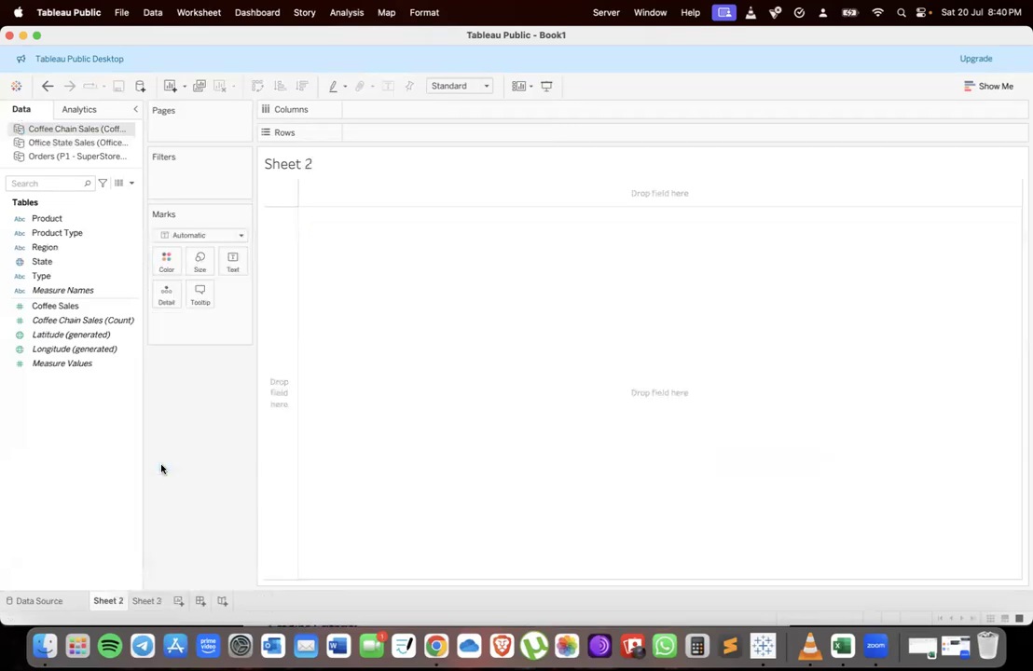
# Open the Orders (P1 - SuperStoresUS 2015) data source and remove the Orders table from its canvas
pyautogui.click(46, 601)
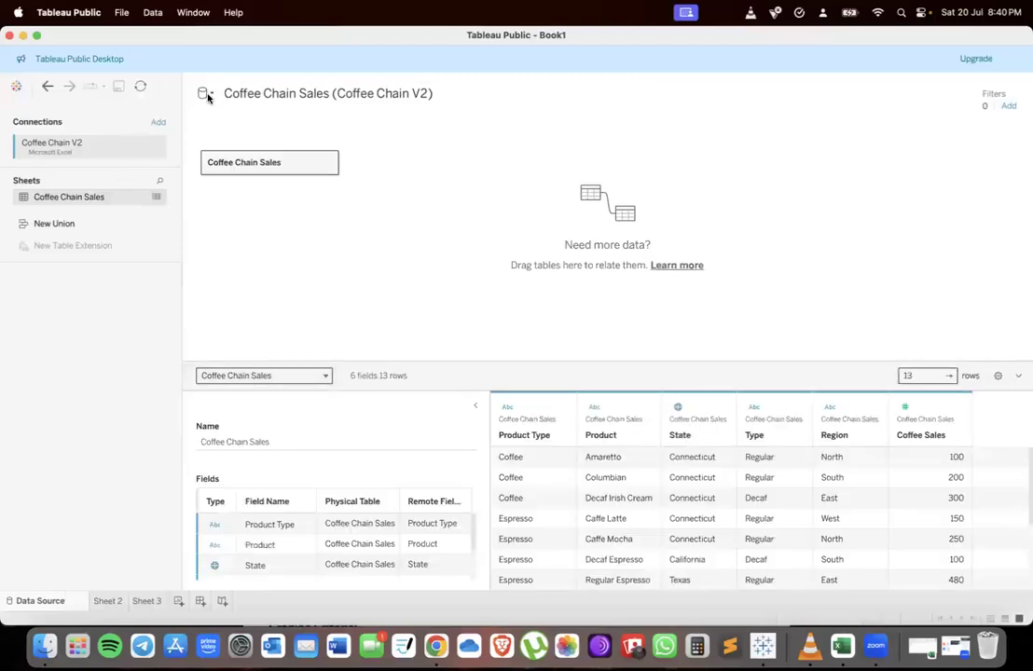
pyautogui.click(203, 93)
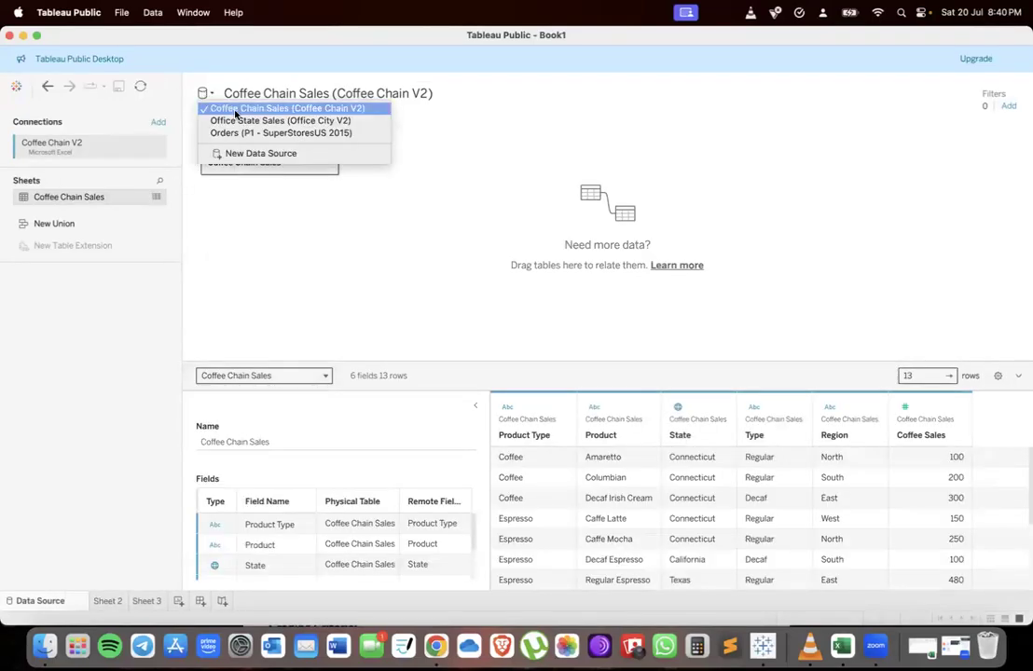
pyautogui.click(235, 134)
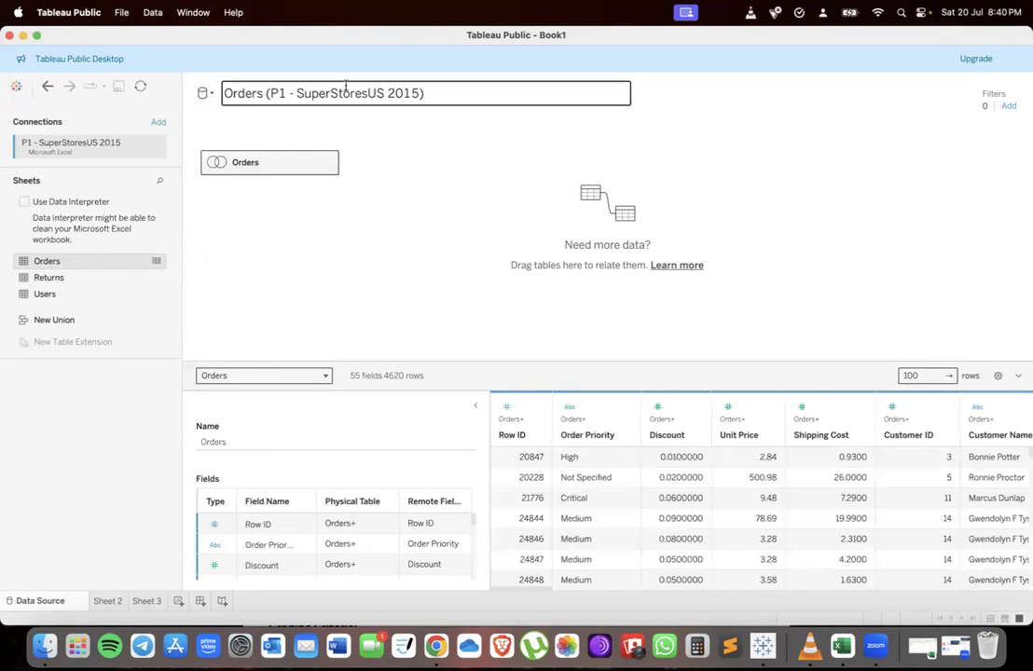
pyautogui.rightClick(250, 170)
pyautogui.click(288, 226)
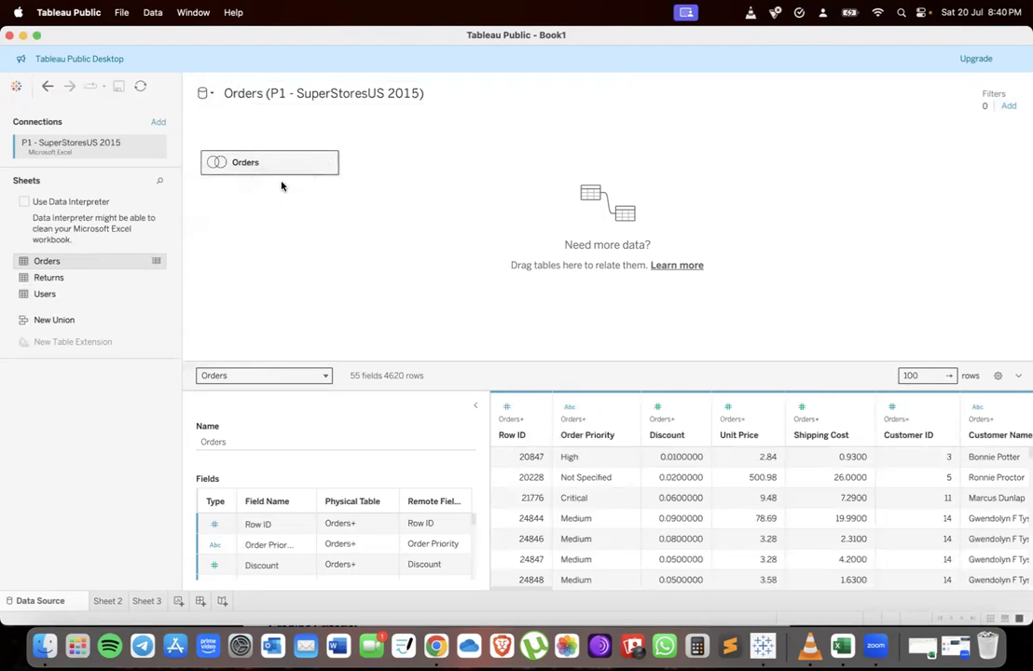
pyautogui.rightClick(283, 169)
pyautogui.click(308, 207)
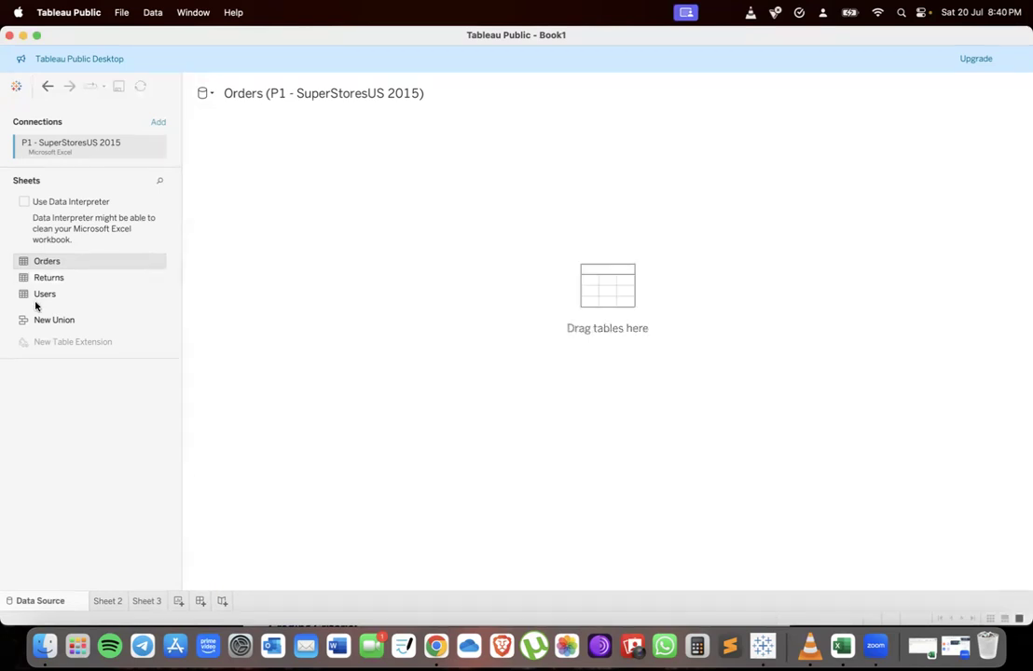
pyautogui.moveTo(363, 200); pyautogui.dragTo(363, 200)
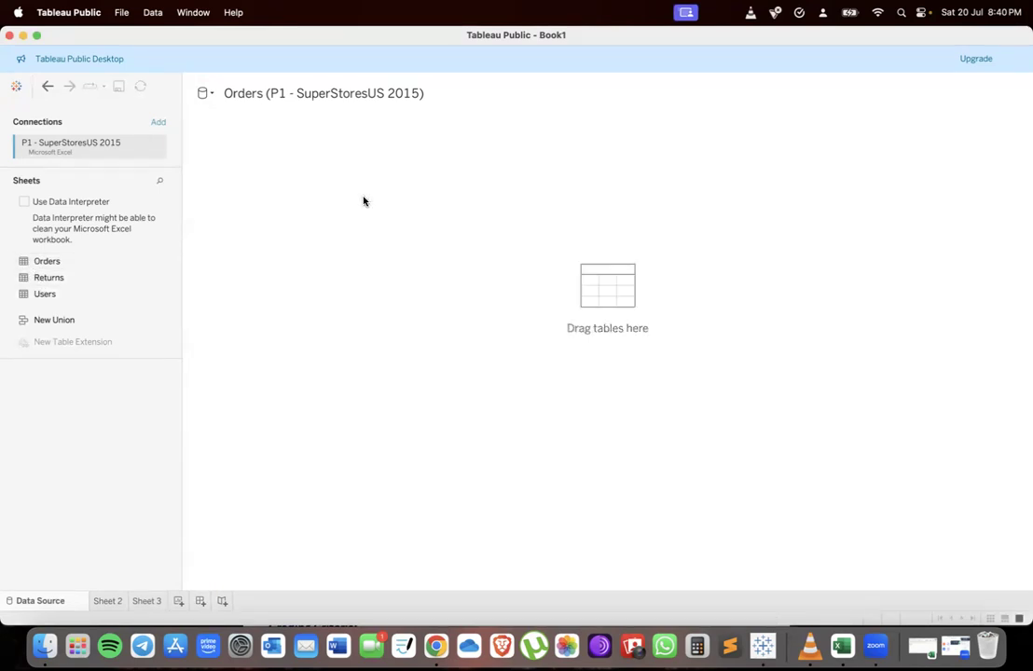
# On Sheet 2, create bins for the Sales field with a bin size of 100
pyautogui.click(106, 600)
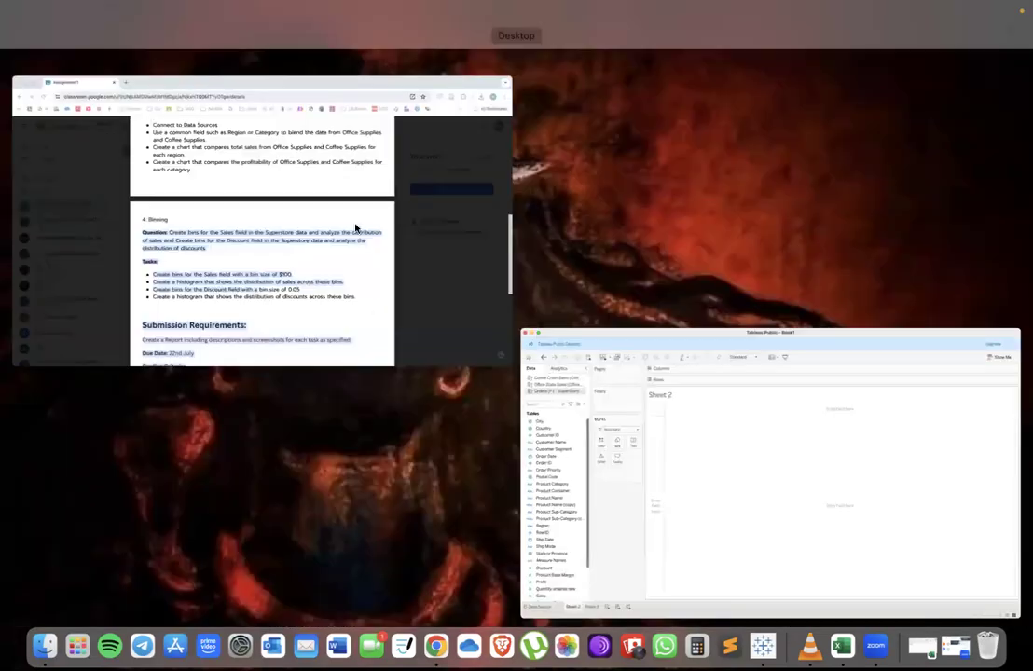
pyautogui.click(355, 229)
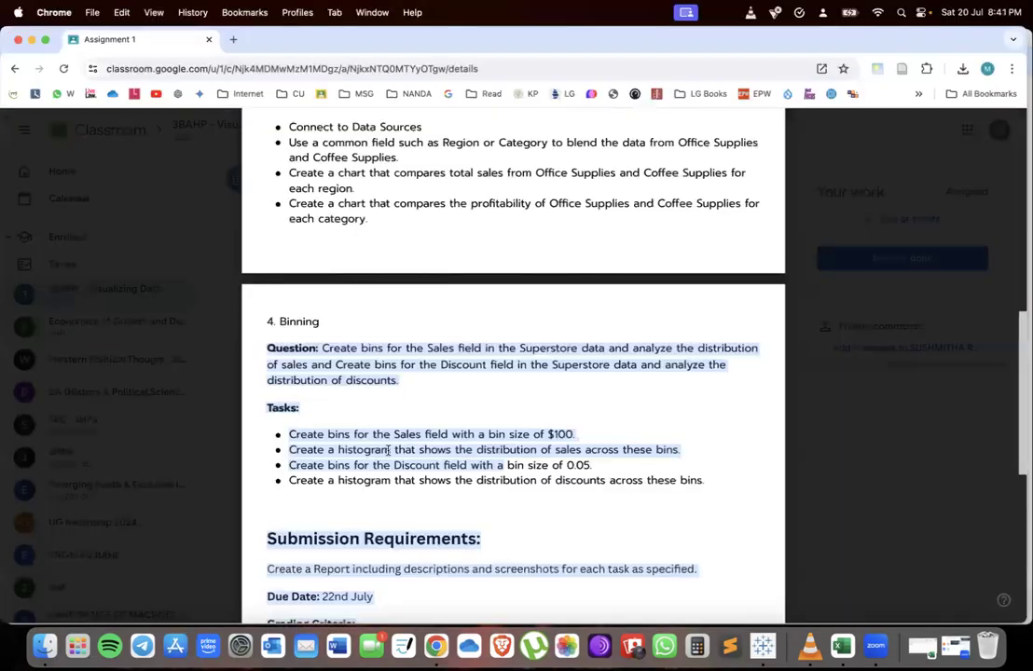
pyautogui.moveTo(396, 434); pyautogui.dragTo(562, 434)
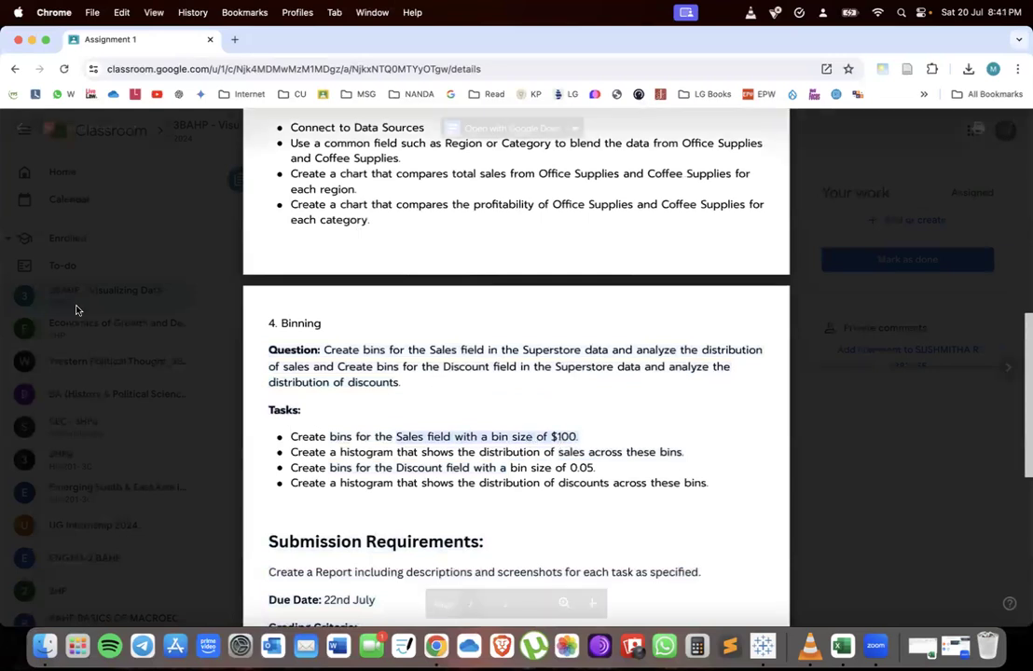
pyautogui.hotkey('ctrl', 'Up')
pyautogui.click(236, 463)
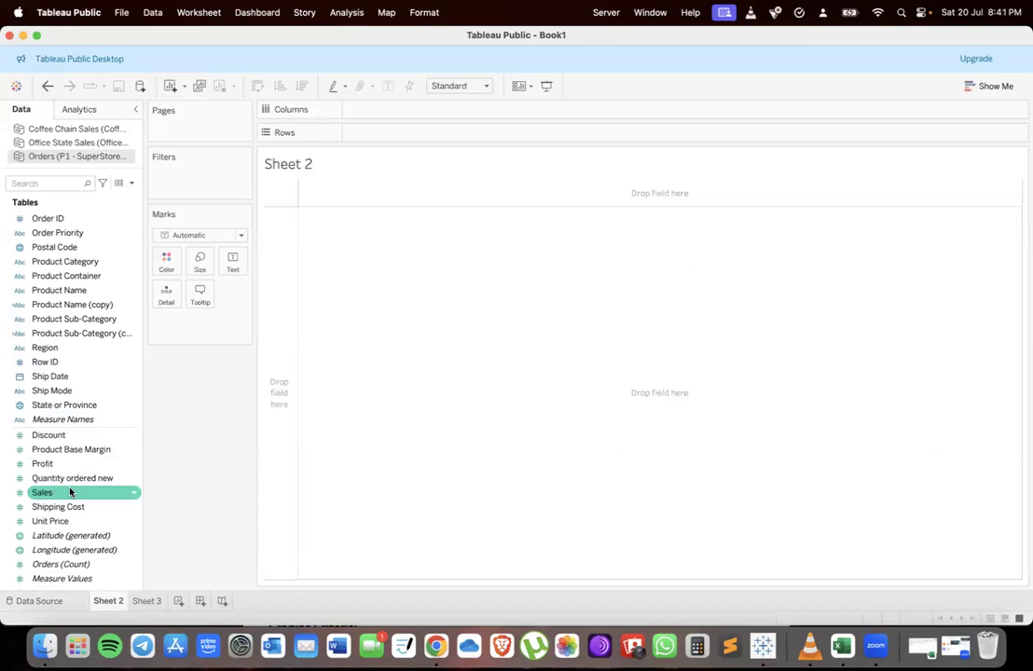
pyautogui.rightClick(55, 496)
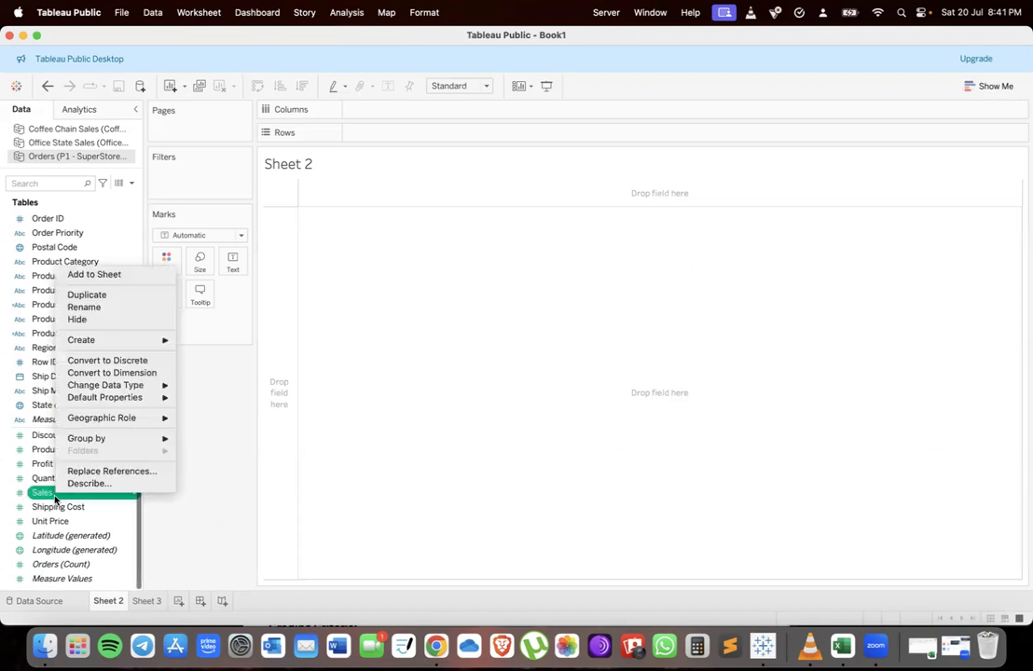
pyautogui.moveTo(108, 338)
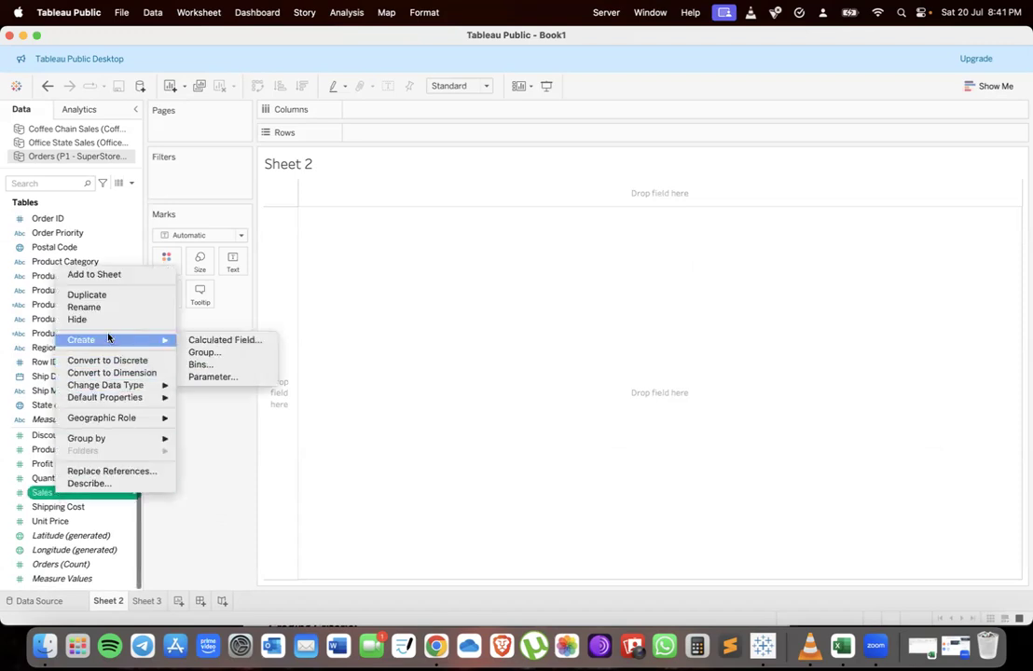
pyautogui.click(195, 364)
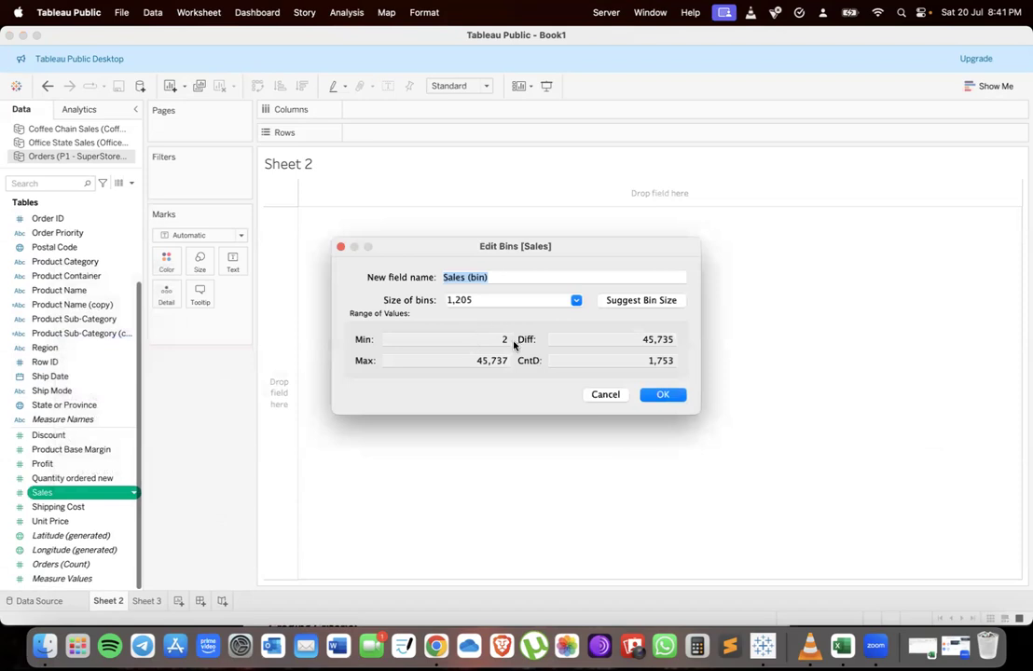
pyautogui.hotkey('ctrl', 'Up')
pyautogui.click(378, 361)
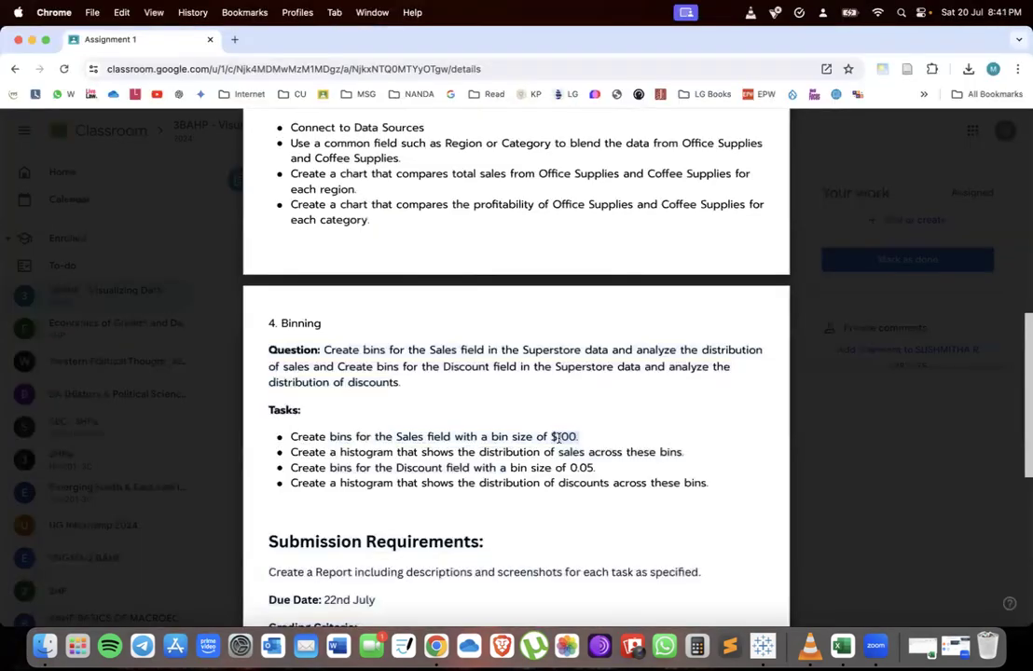
pyautogui.hotkey('ctrl', 'Up')
pyautogui.click(353, 405)
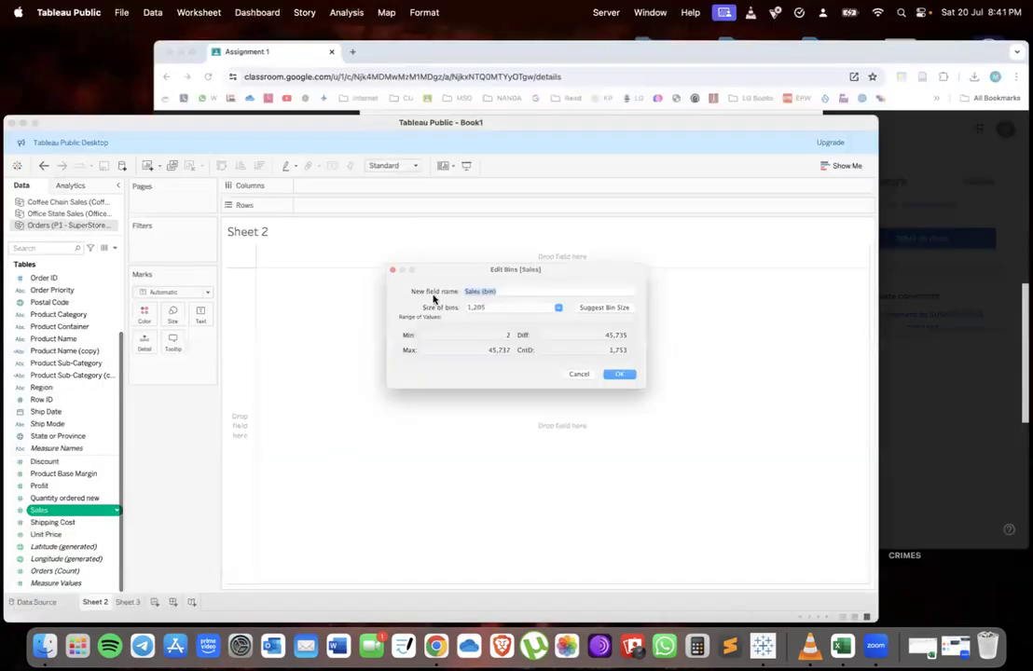
pyautogui.click(470, 296)
pyautogui.write('100')
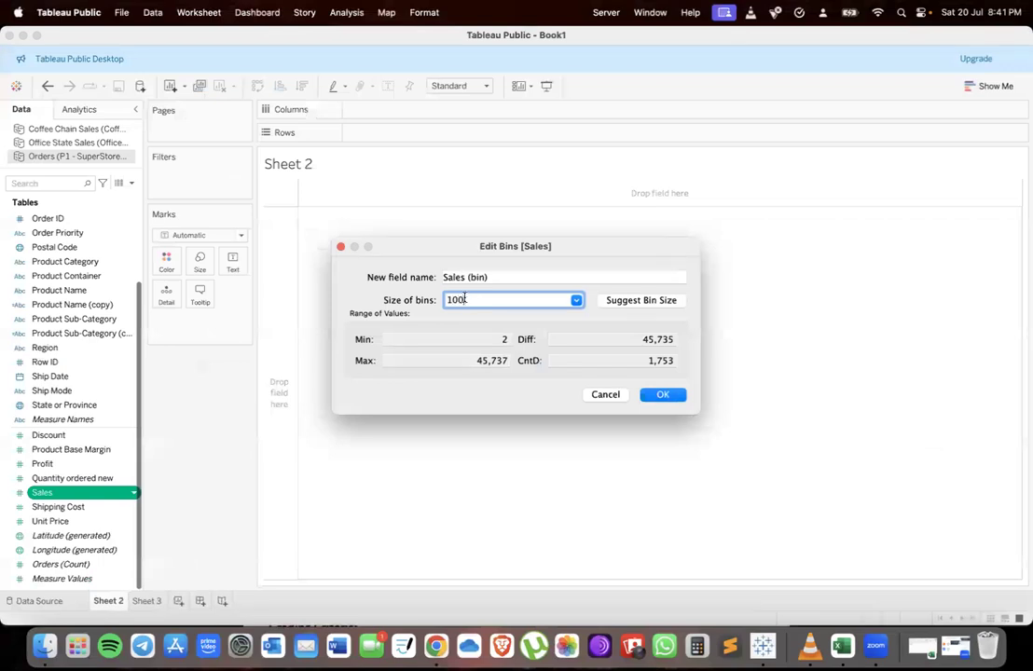
pyautogui.click(663, 395)
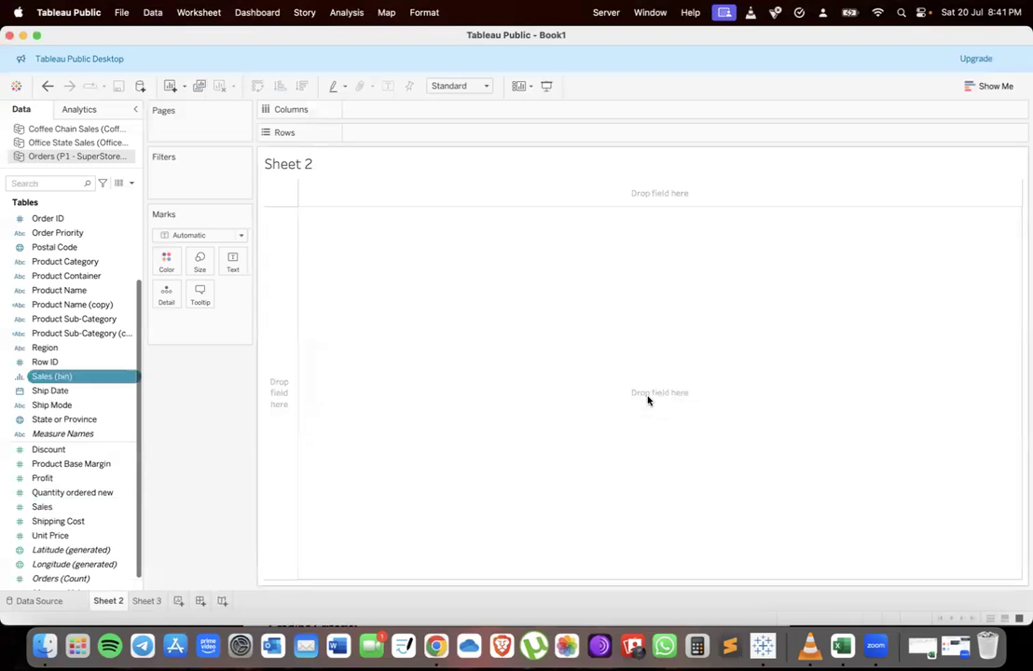
# Build a histogram with Sales (bin) on Columns and SUM(Sales) on Rows
pyautogui.scroll(1, 58, 392)
pyautogui.moveTo(57, 392); pyautogui.dragTo(366, 111)
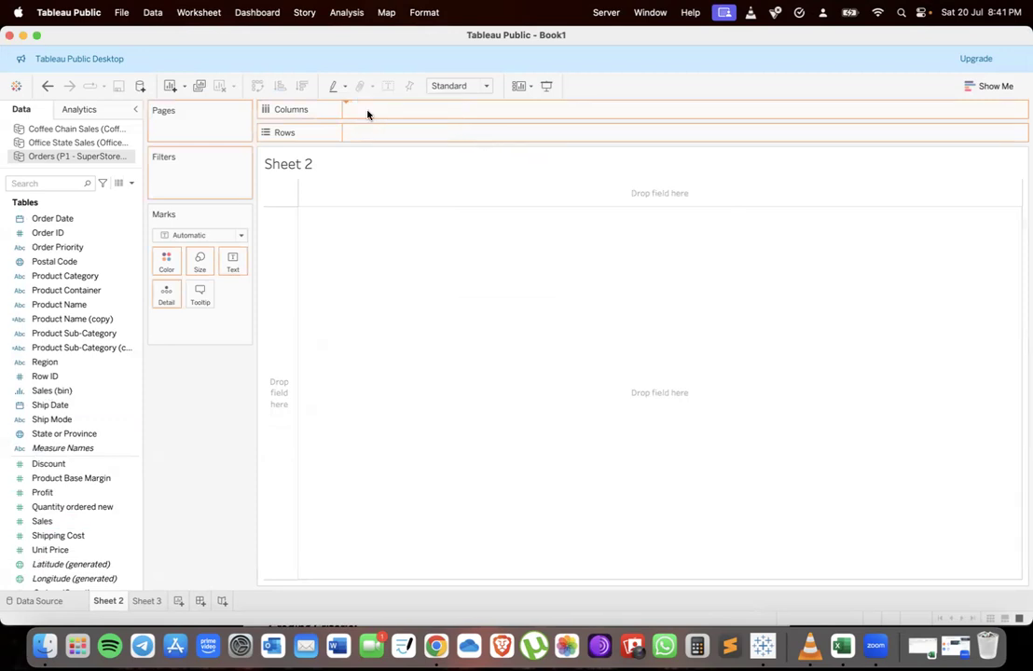
pyautogui.click(49, 522)
pyautogui.moveTo(48, 522); pyautogui.dragTo(378, 136)
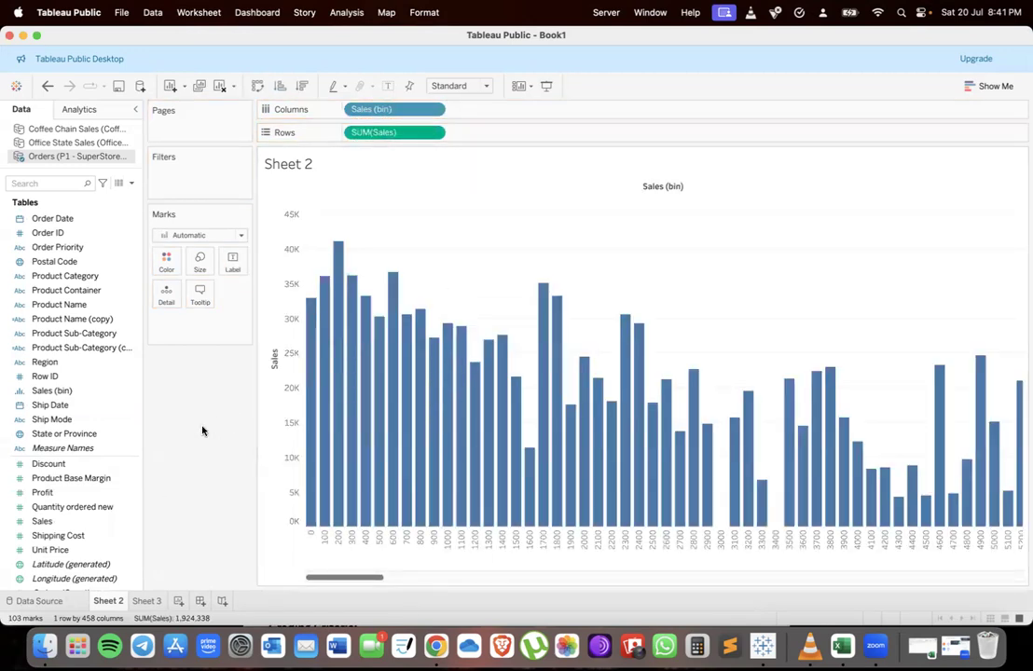
pyautogui.moveTo(311, 527)
# On Sheet 3, create bins for the Discount field with a bin size of 0.05
pyautogui.hotkey('ctrl', 'Up')
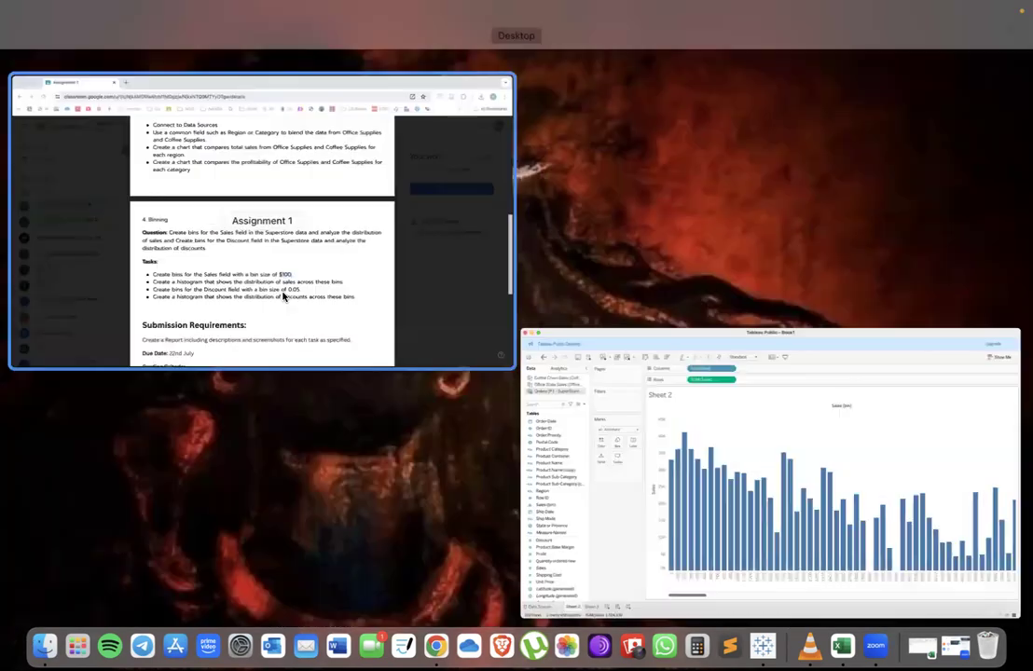
pyautogui.click(284, 296)
pyautogui.moveTo(328, 467); pyautogui.dragTo(507, 476)
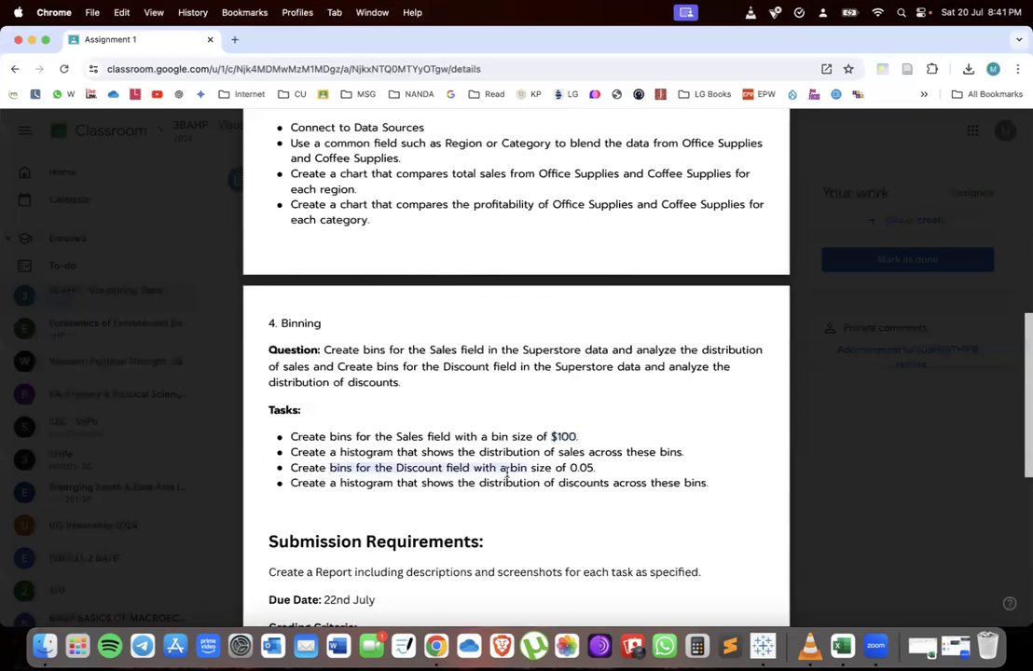
pyautogui.hotkey('ctrl', 'Up')
pyautogui.click(203, 552)
pyautogui.click(140, 601)
pyautogui.click(30, 464)
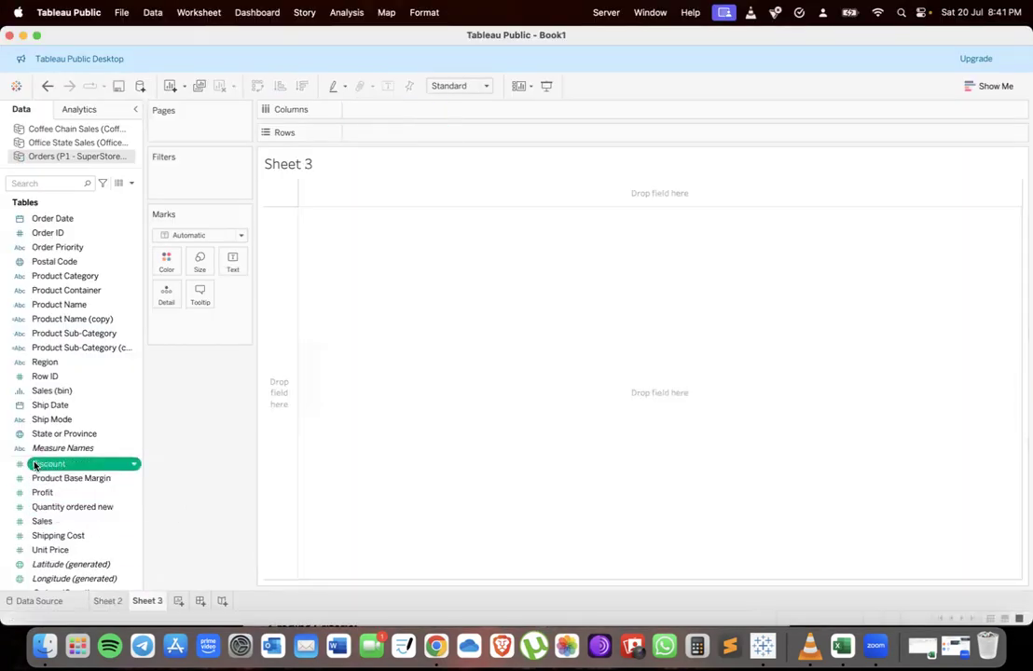
pyautogui.rightClick(55, 464)
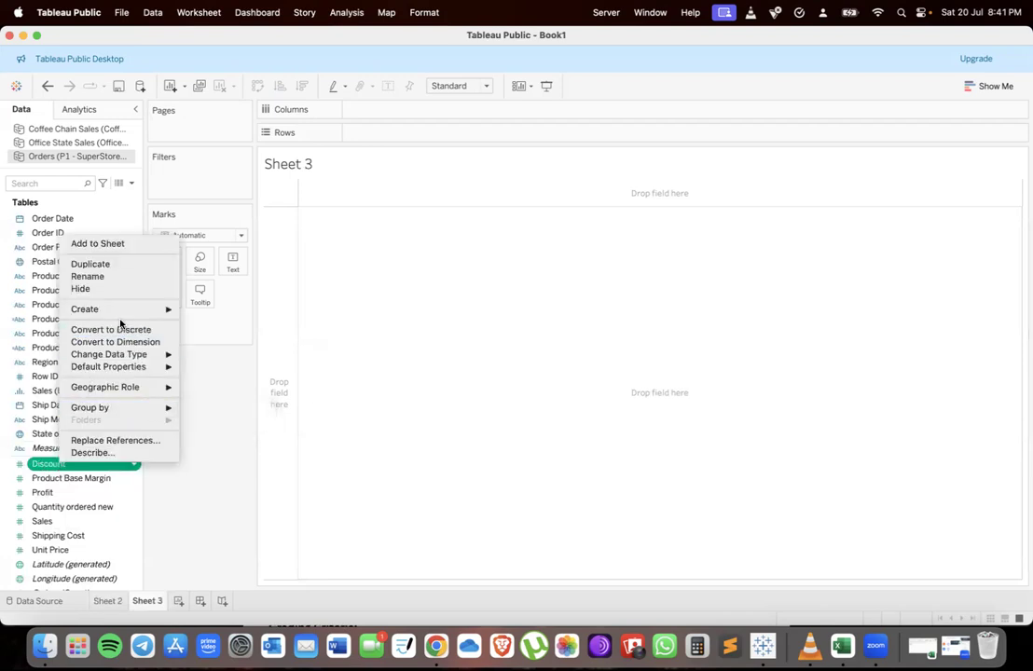
pyautogui.moveTo(117, 308)
pyautogui.click(197, 335)
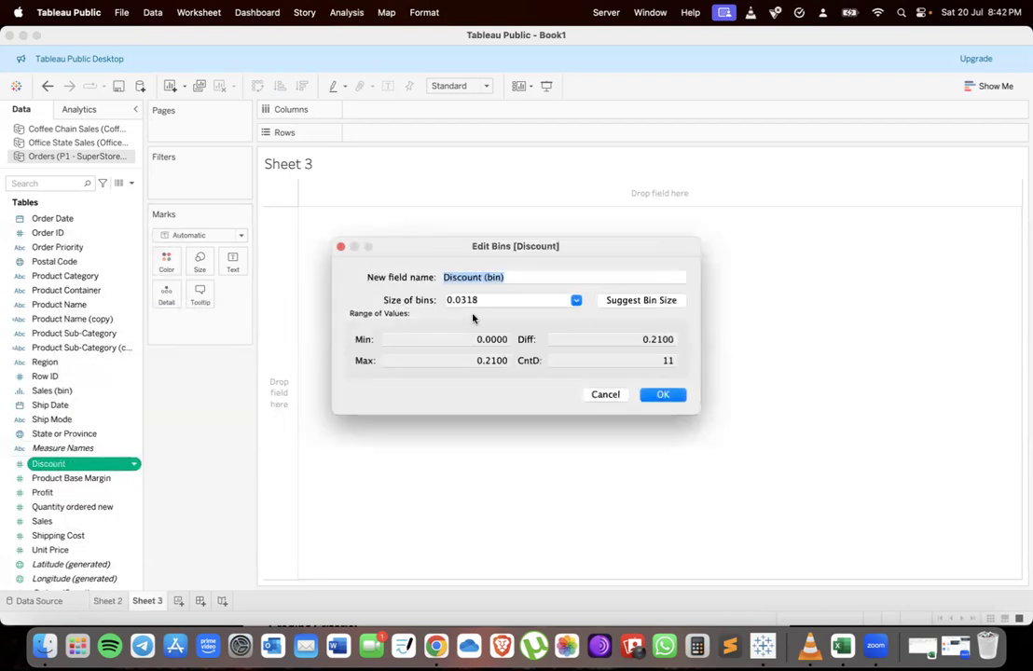
pyautogui.click(481, 306)
pyautogui.hotkey('ctrl', 'Up')
pyautogui.click(403, 330)
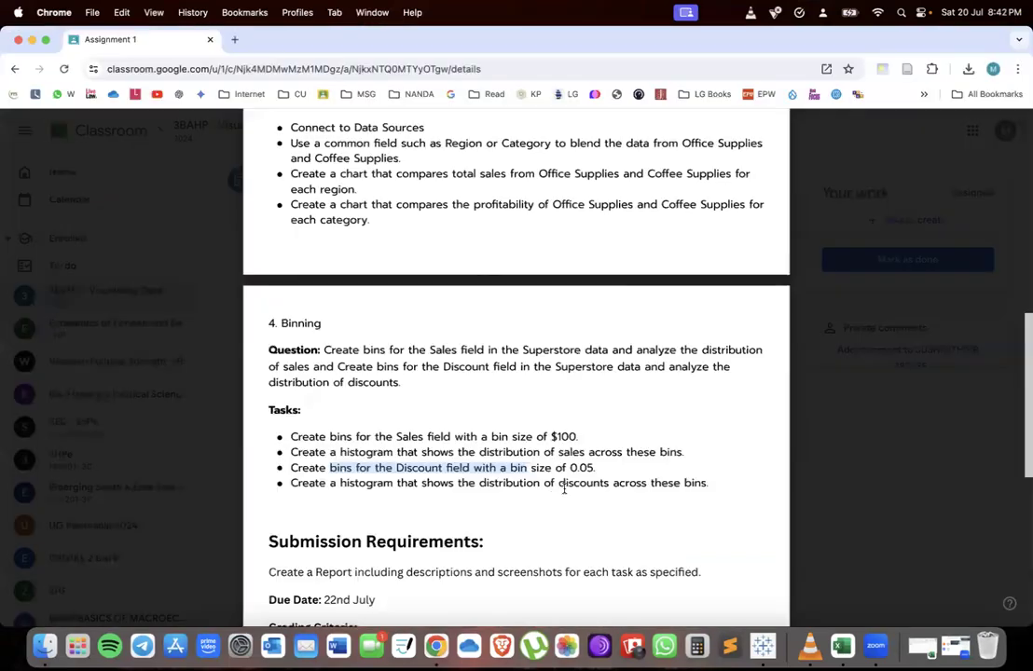
pyautogui.hotkey('ctrl', 'Up')
pyautogui.click(388, 380)
pyautogui.press('BackSpace')
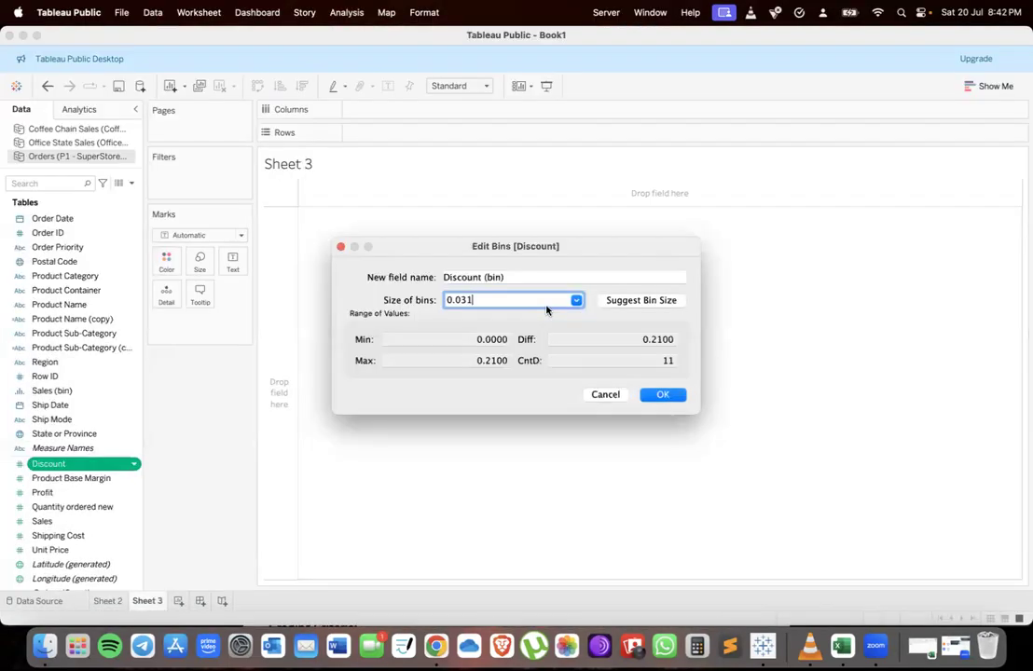
pyautogui.click(663, 394)
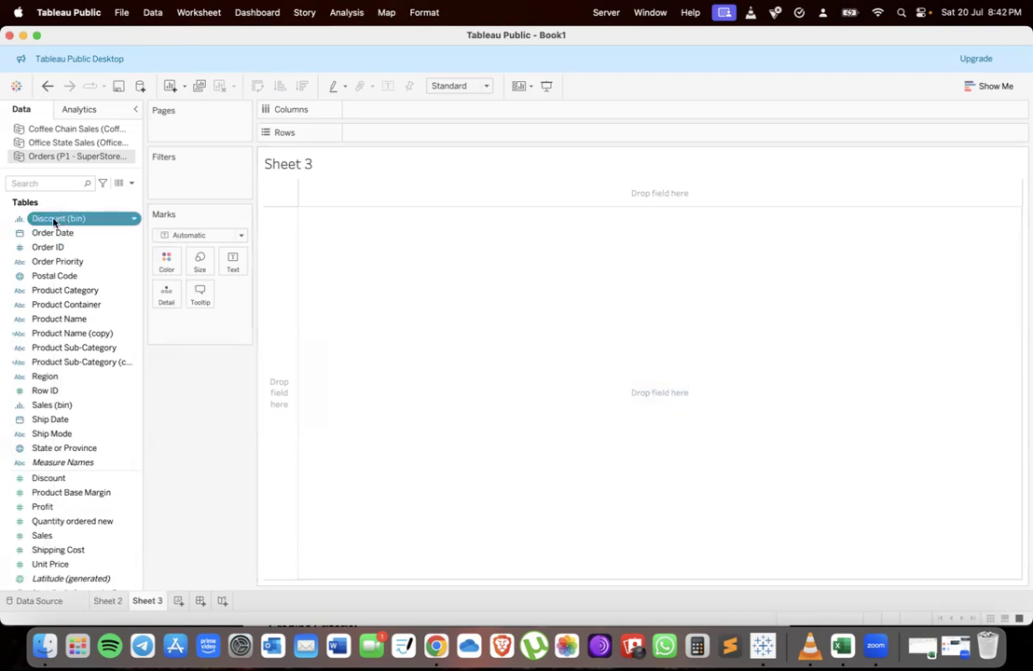
# Build a histogram with Discount (bin) on Columns and SUM(Discount) on Rows
pyautogui.moveTo(53, 222); pyautogui.dragTo(396, 109)
pyautogui.scroll(-5, 79, 420)
pyautogui.click(74, 466)
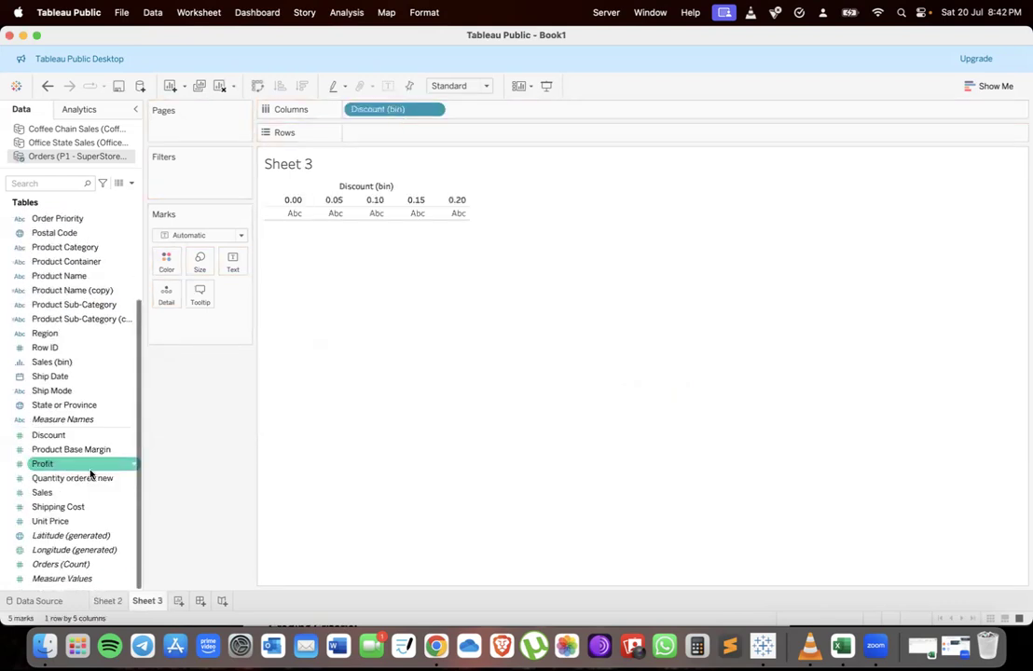
pyautogui.moveTo(55, 436); pyautogui.dragTo(393, 135)
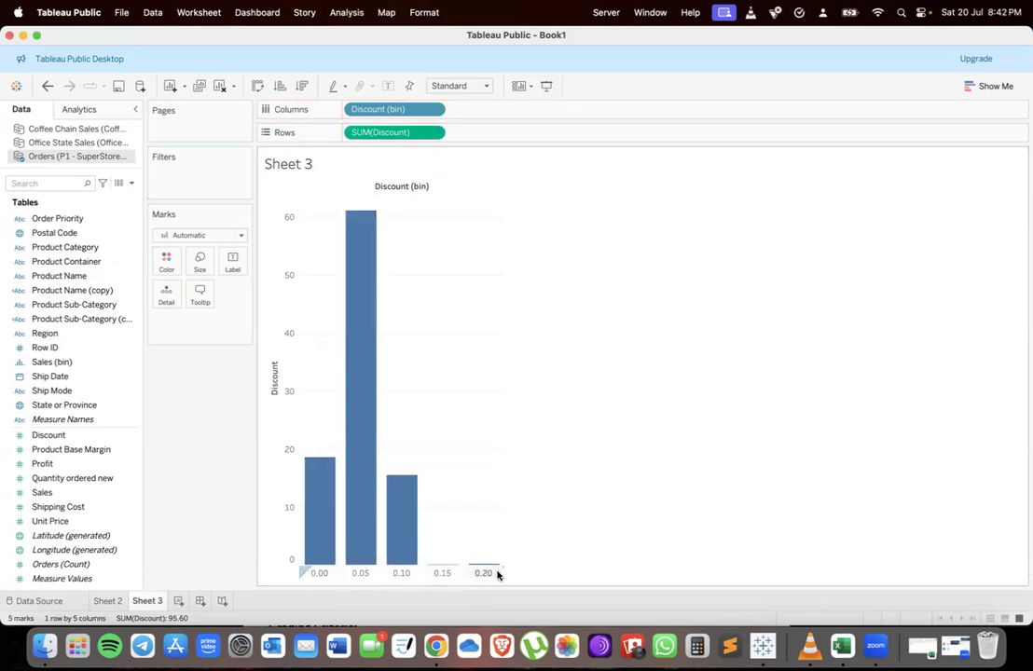
# Review the assignment's task list in the browser
pyautogui.click(117, 604)
pyautogui.click(141, 601)
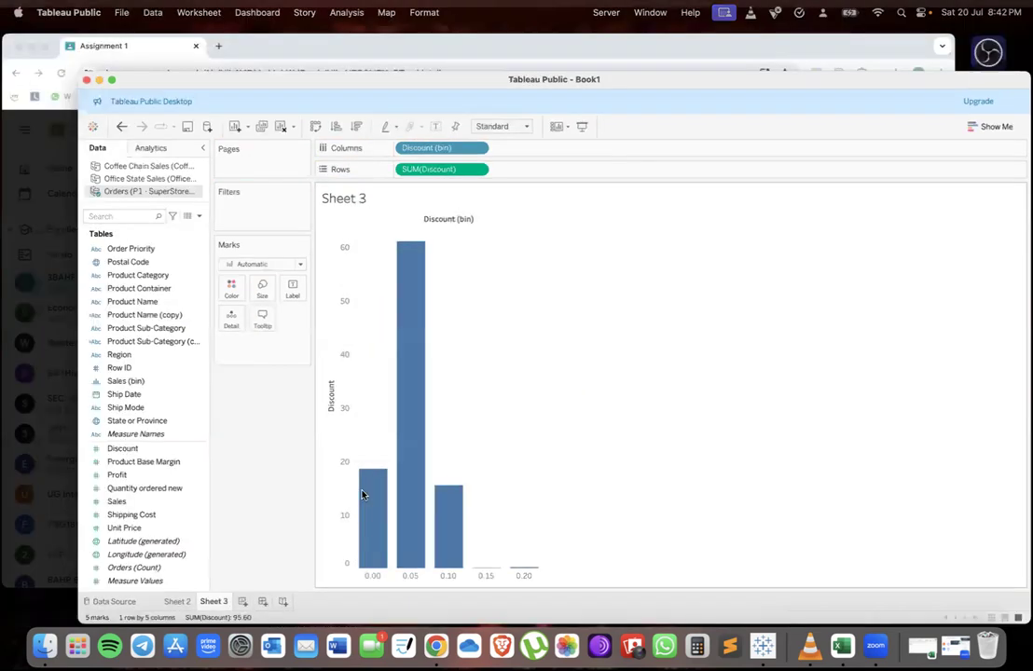
pyautogui.hotkey('ctrl', 'Up')
pyautogui.click(341, 243)
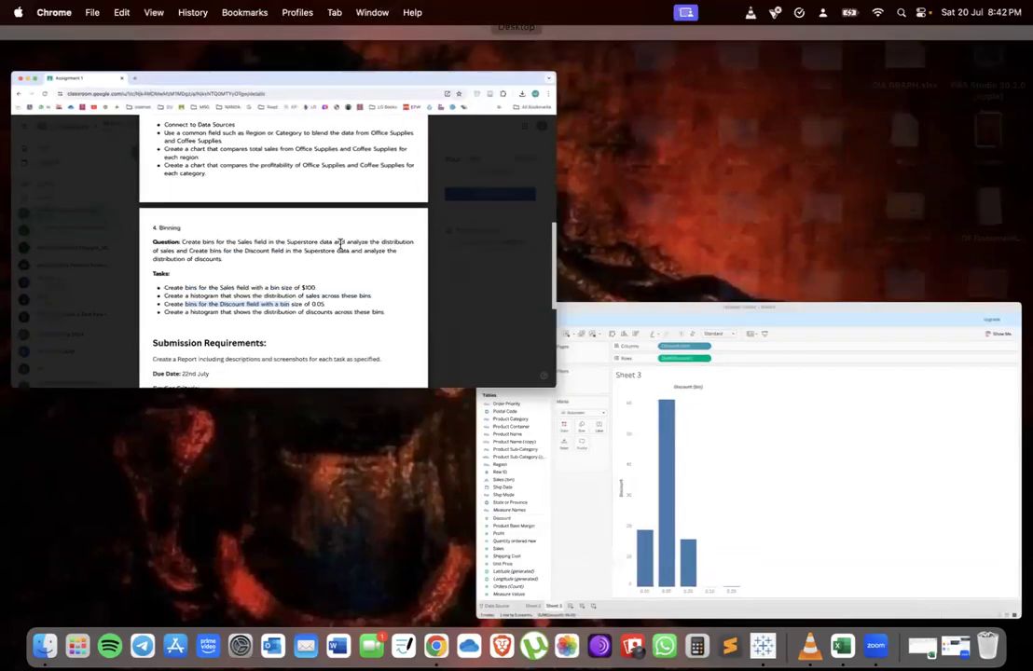
pyautogui.scroll(-3, 339, 241)
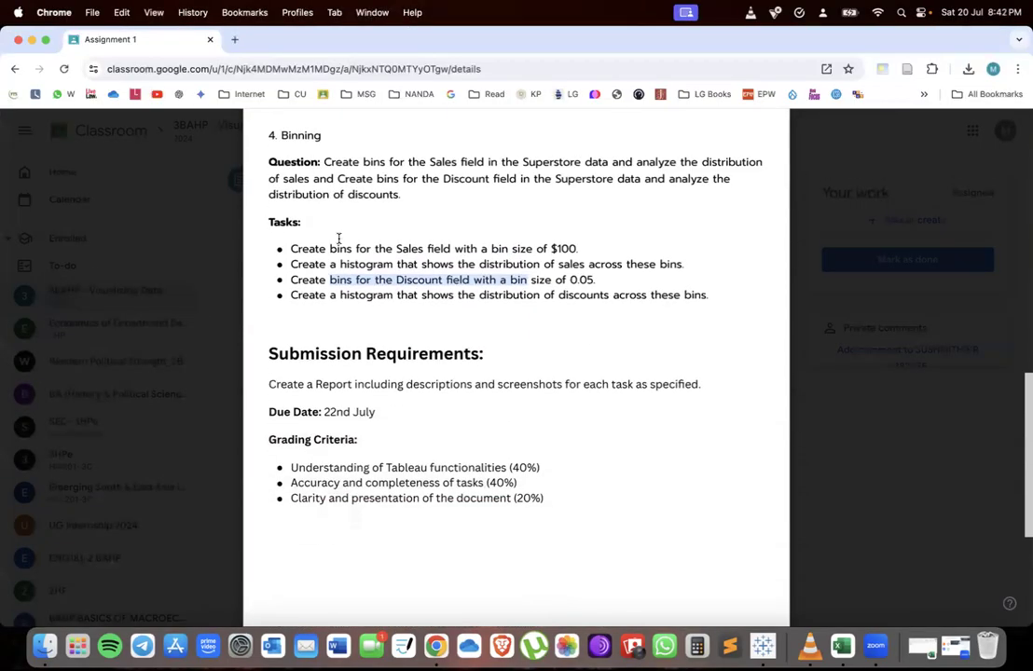
pyautogui.scroll(10, 338, 238)
pyautogui.scroll(2, 339, 239)
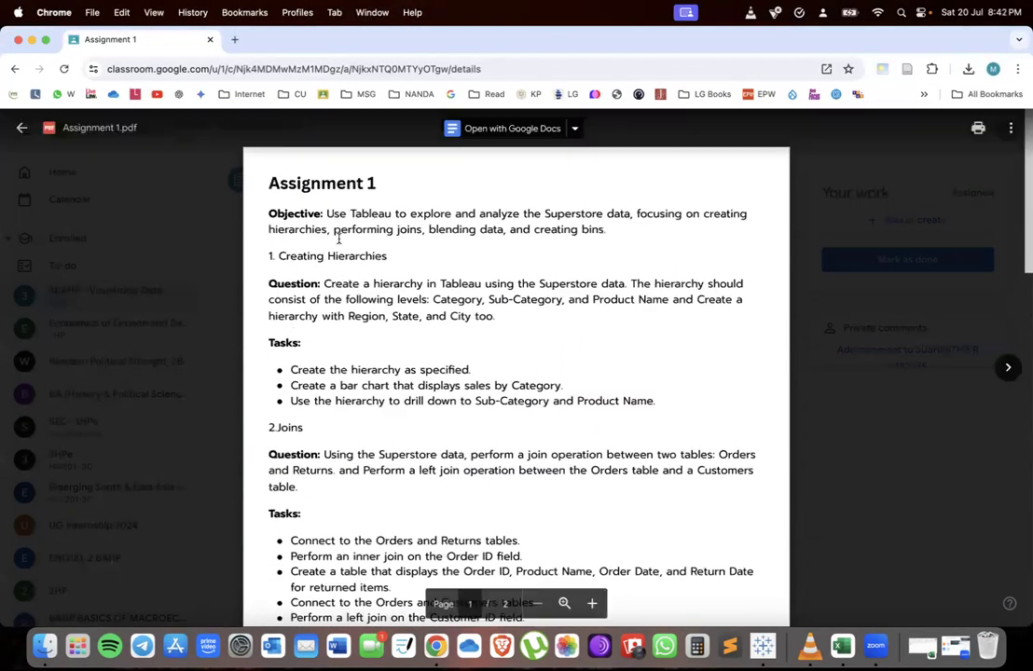